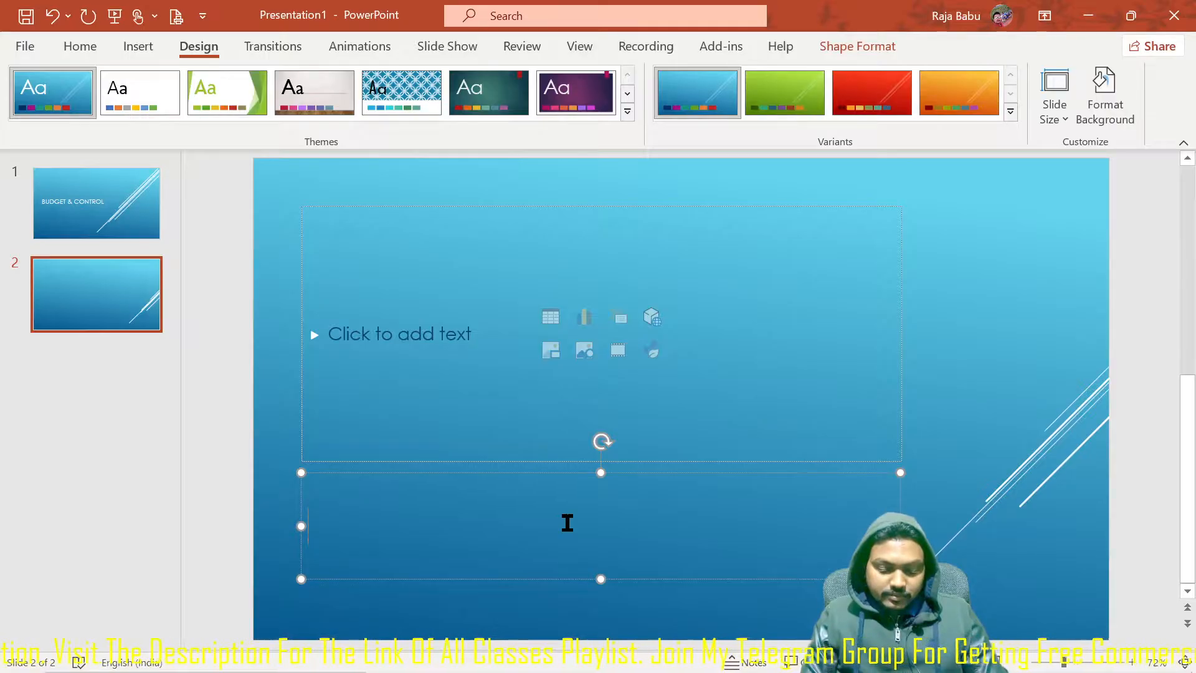
- Enter "OFFICE EXPENSES BUDGET" as the title of slide 2
{"action": "type", "text": "OFFI"}
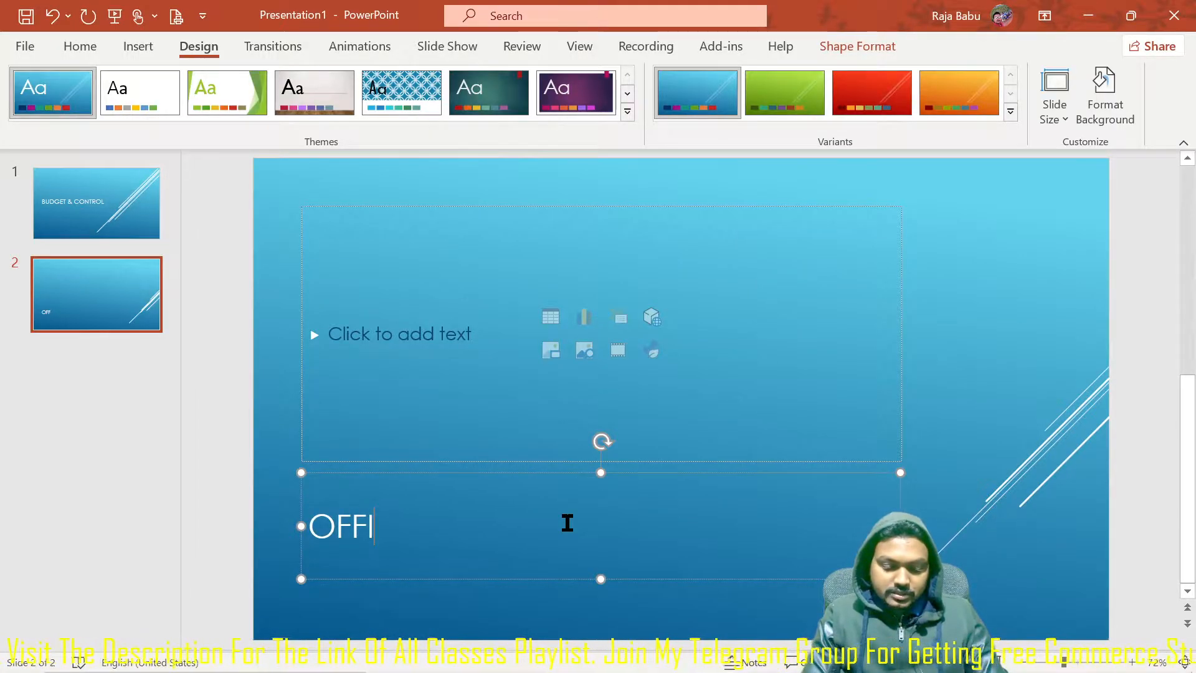
{"action": "type", "text": "CE EXPENSE"}
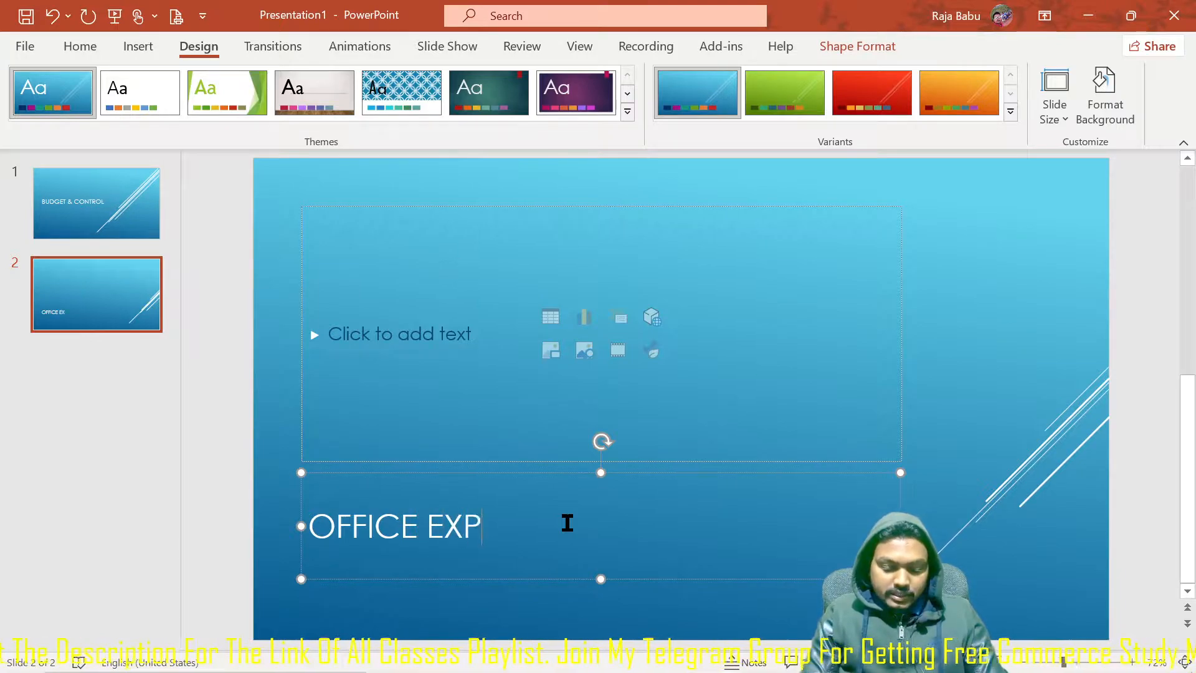
{"action": "type", "text": "S BUDGET"}
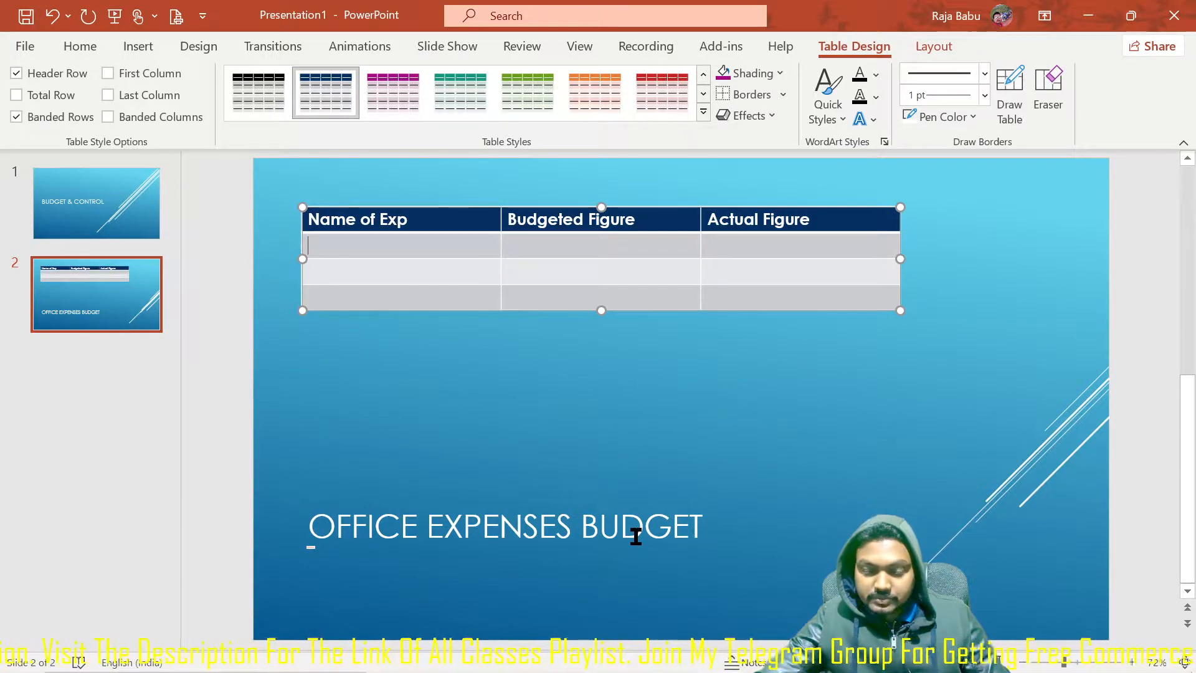
- Add a colon at the end of the slide title and return to the Name of Exp column of the table
{"action": "left_click", "coordinate": [581, 520]}
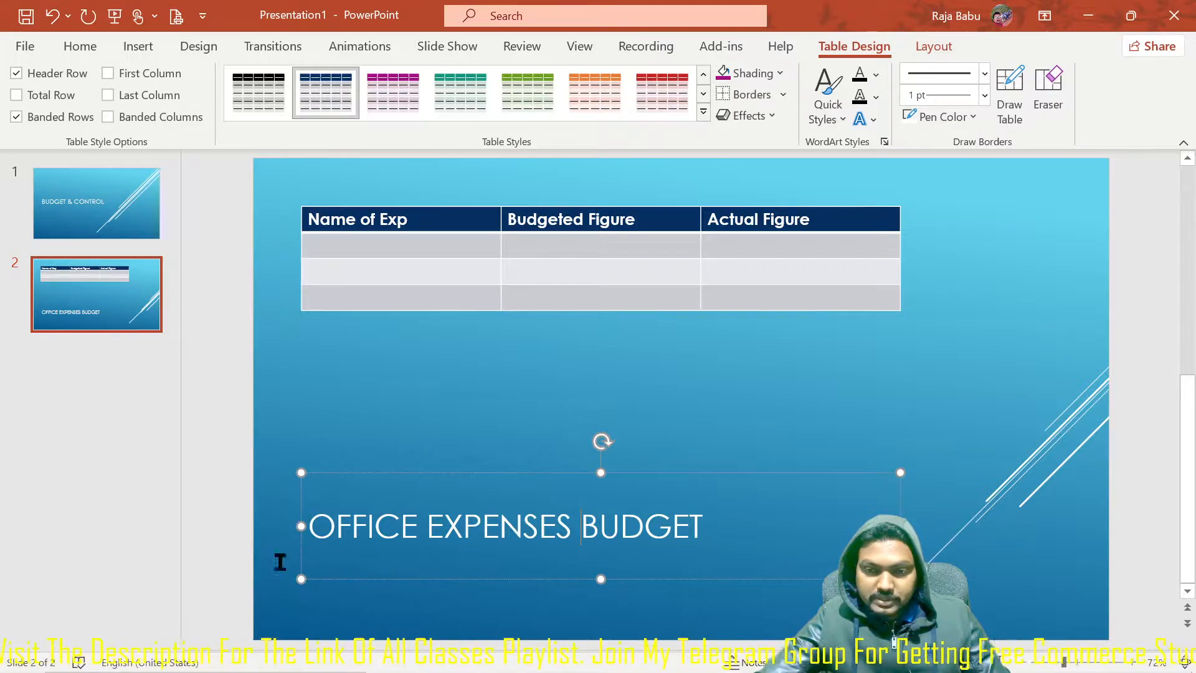
{"action": "left_click", "coordinate": [717, 521]}
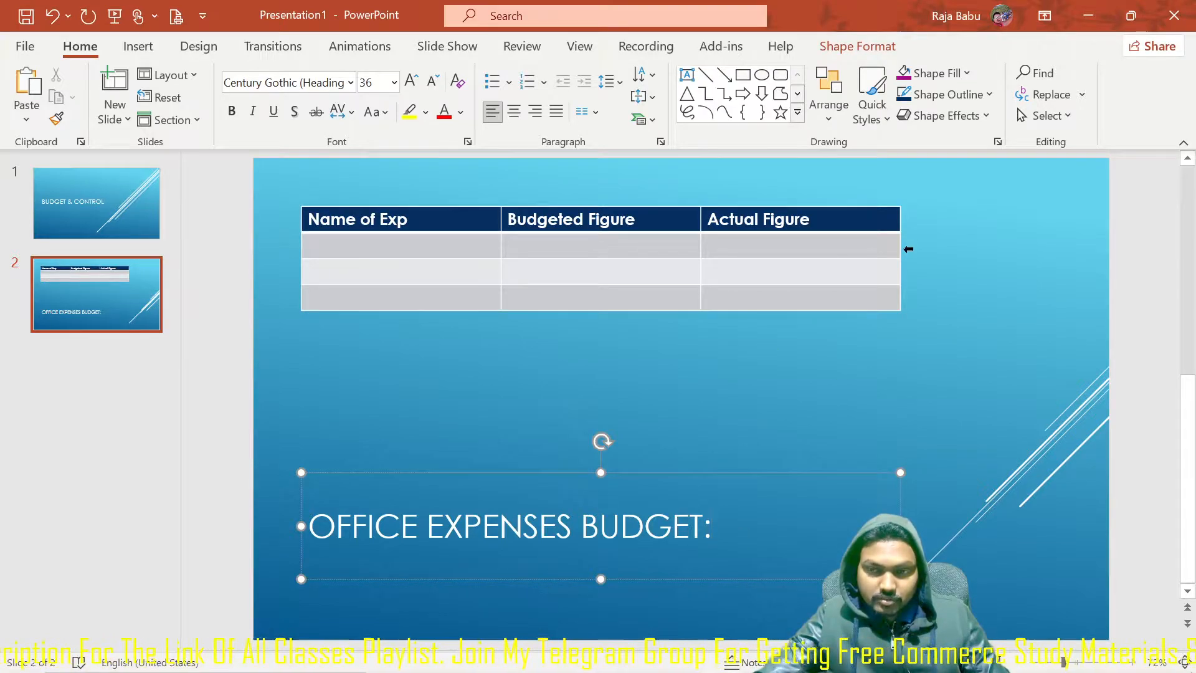
{"action": "left_click", "coordinate": [369, 235]}
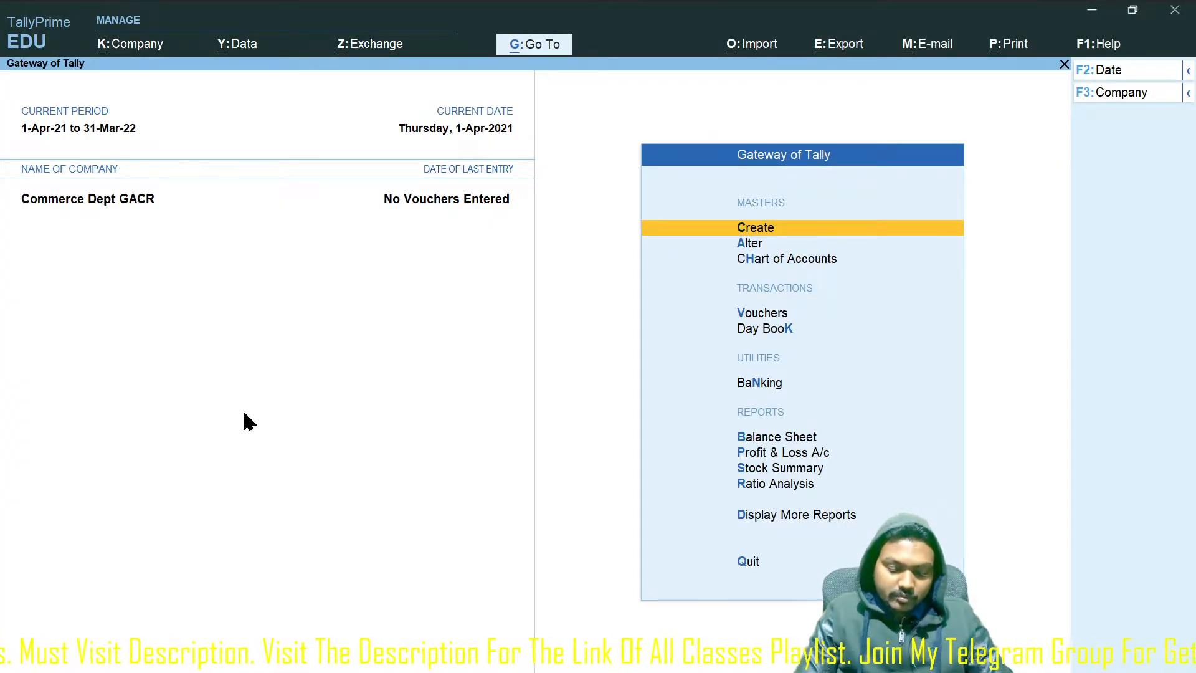
- View the Day Book of Commerce Dept GACR in TallyPrime and return to the Gateway of Tally
{"action": "key", "text": "alt+z"}
{"action": "key", "text": "Escape"}
{"action": "key", "text": "Escape"}
{"action": "key", "text": "Escape"}
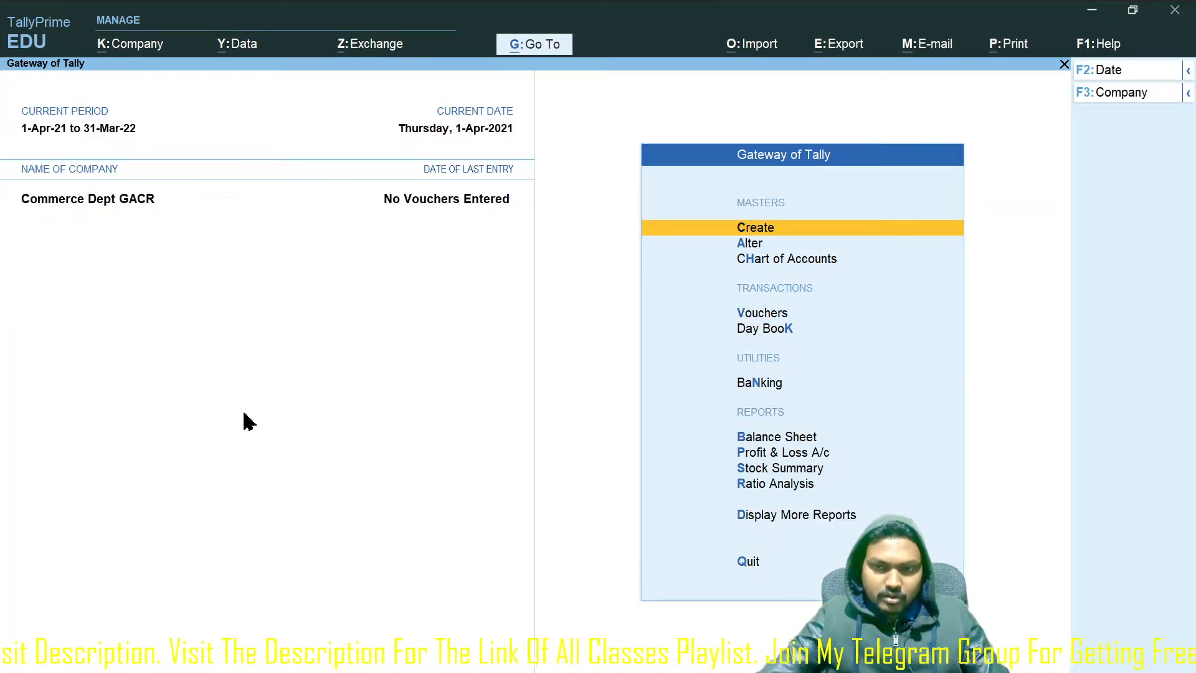
{"action": "key", "text": "k"}
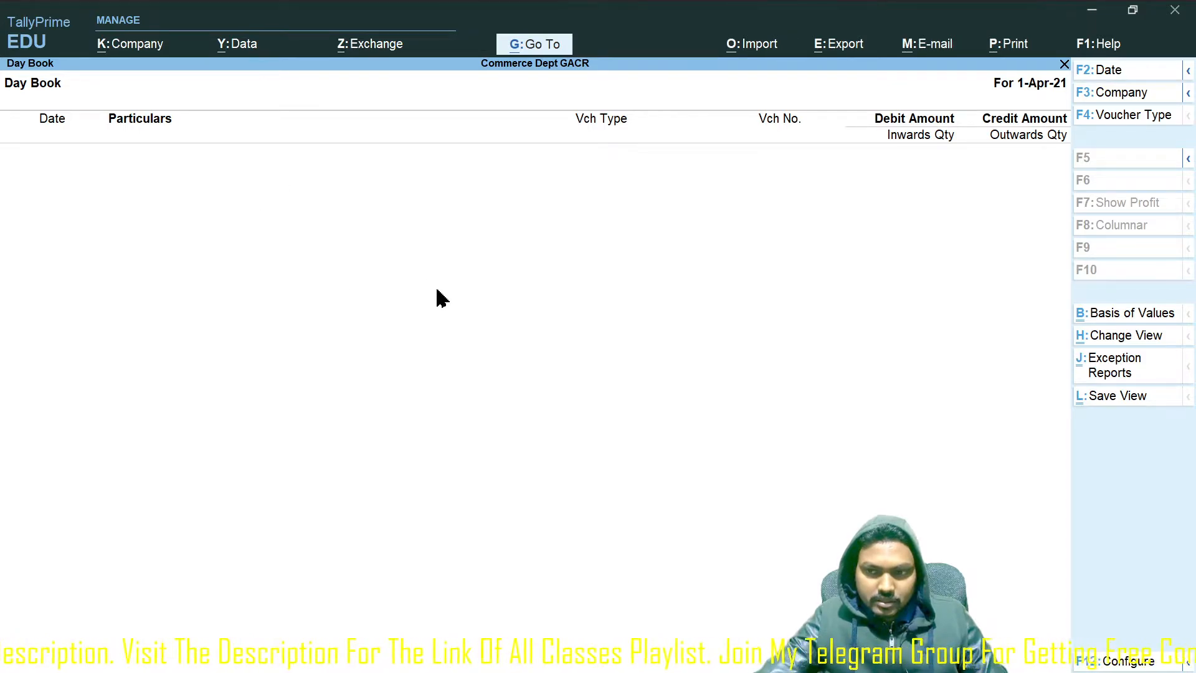
{"action": "key", "text": "Escape"}
- Shut the open company Commerce Dept GACR
{"action": "left_click", "coordinate": [123, 50]}
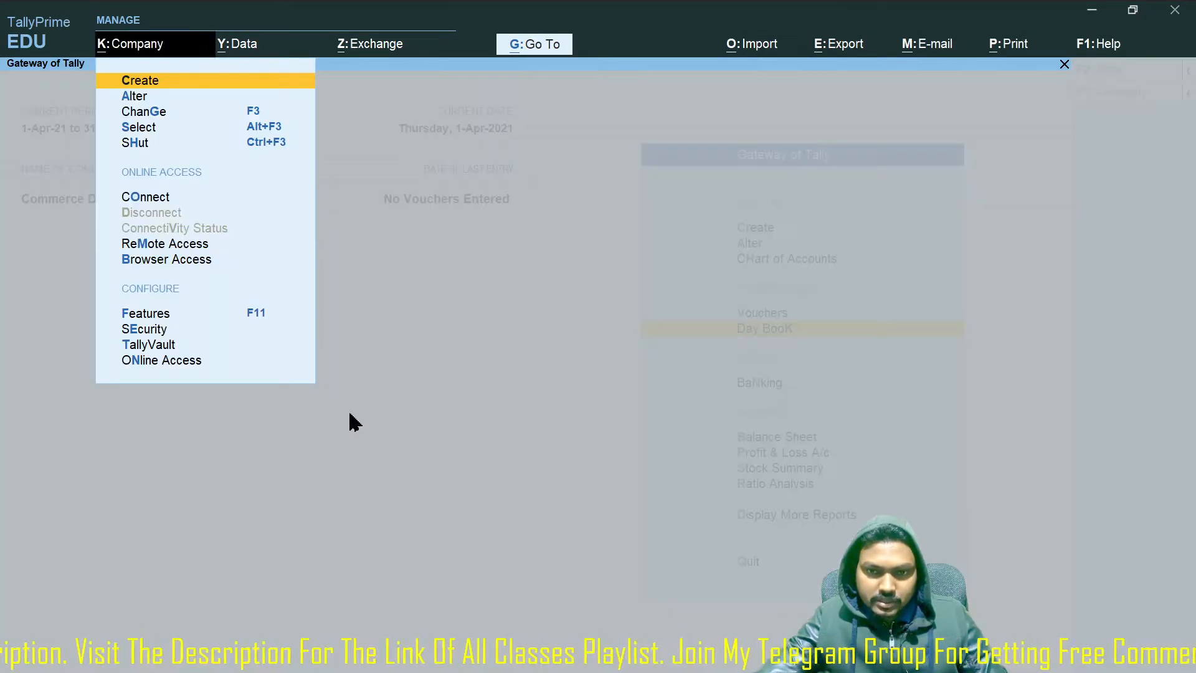
{"action": "key", "text": "Down"}
{"action": "key", "text": "Down"}
{"action": "key", "text": "Down"}
{"action": "key", "text": "Down"}
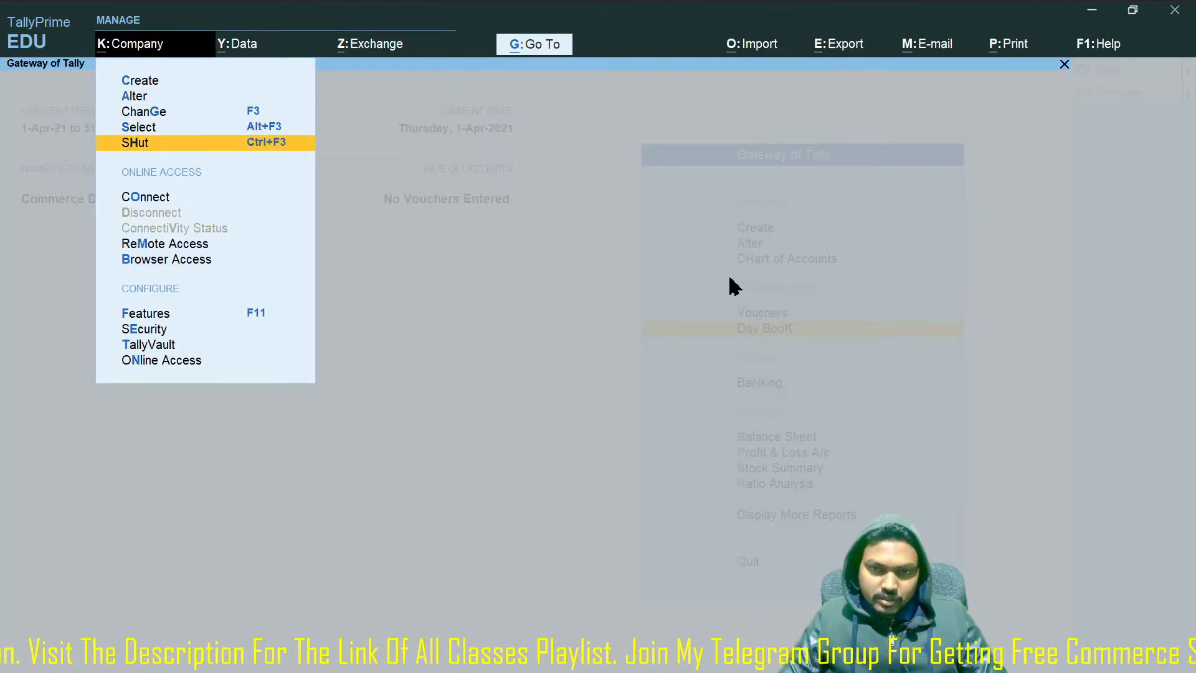
{"action": "key", "text": "Return"}
{"action": "key", "text": "Return"}
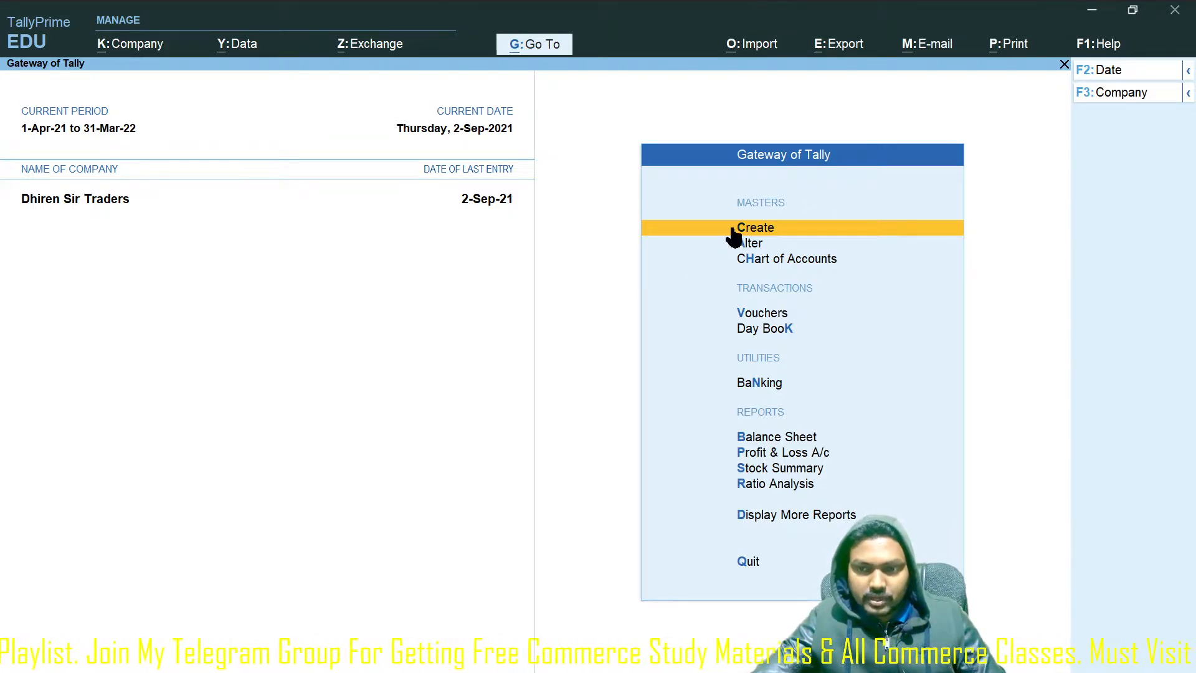
- Begin creating a Budget master, expanding the list of masters to reach it
{"action": "key", "text": "Return"}
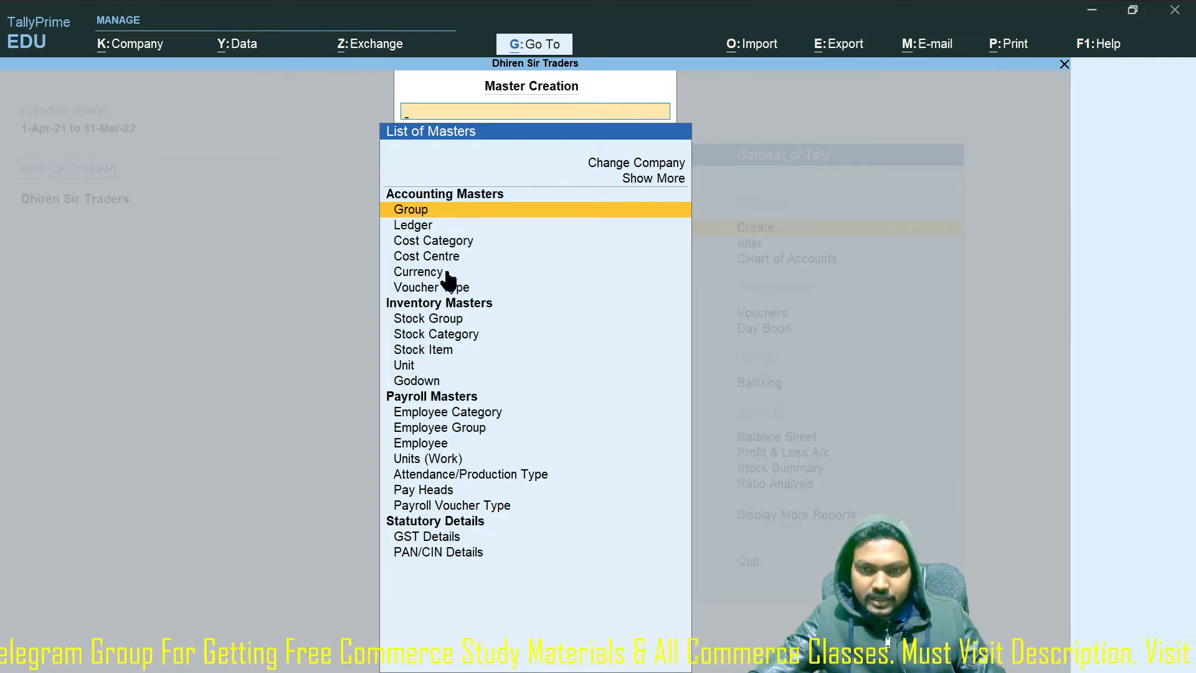
{"action": "left_click", "coordinate": [651, 178]}
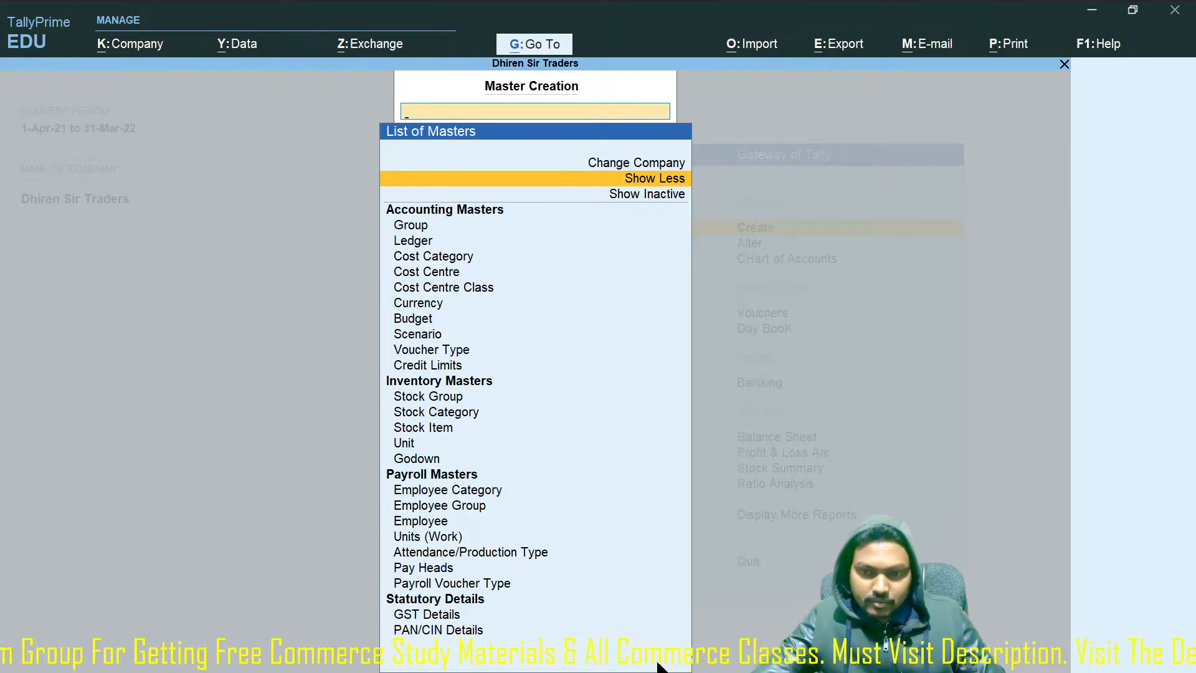
{"action": "left_click", "coordinate": [421, 321]}
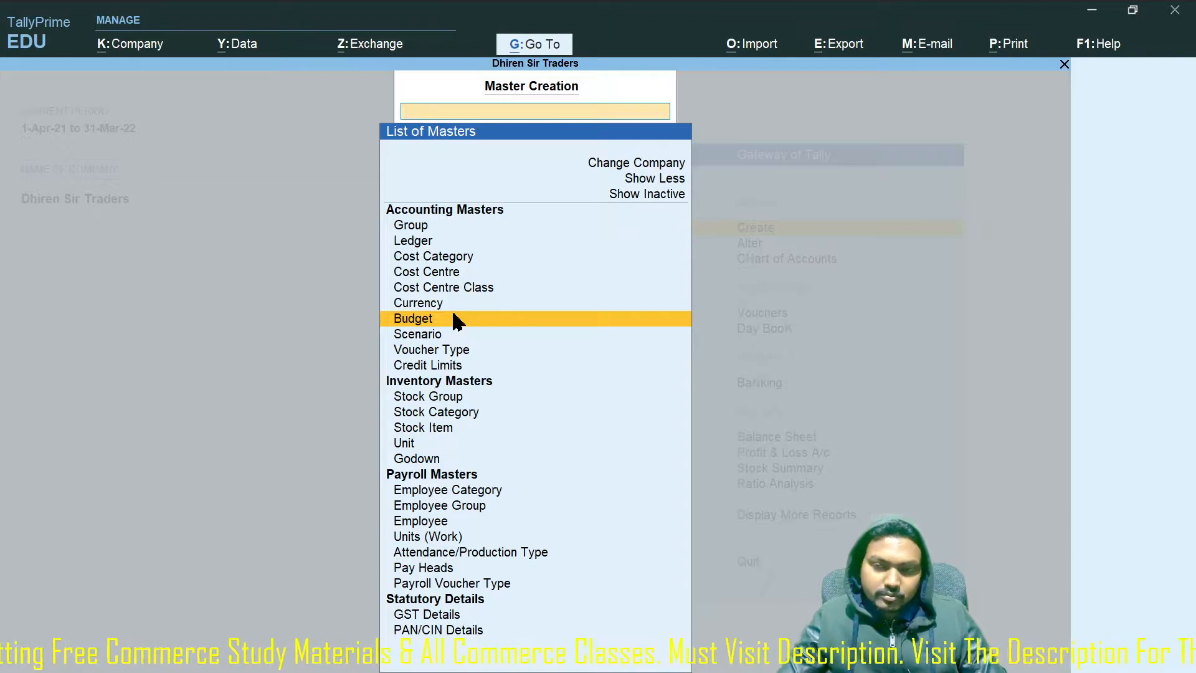
{"action": "left_click", "coordinate": [492, 322]}
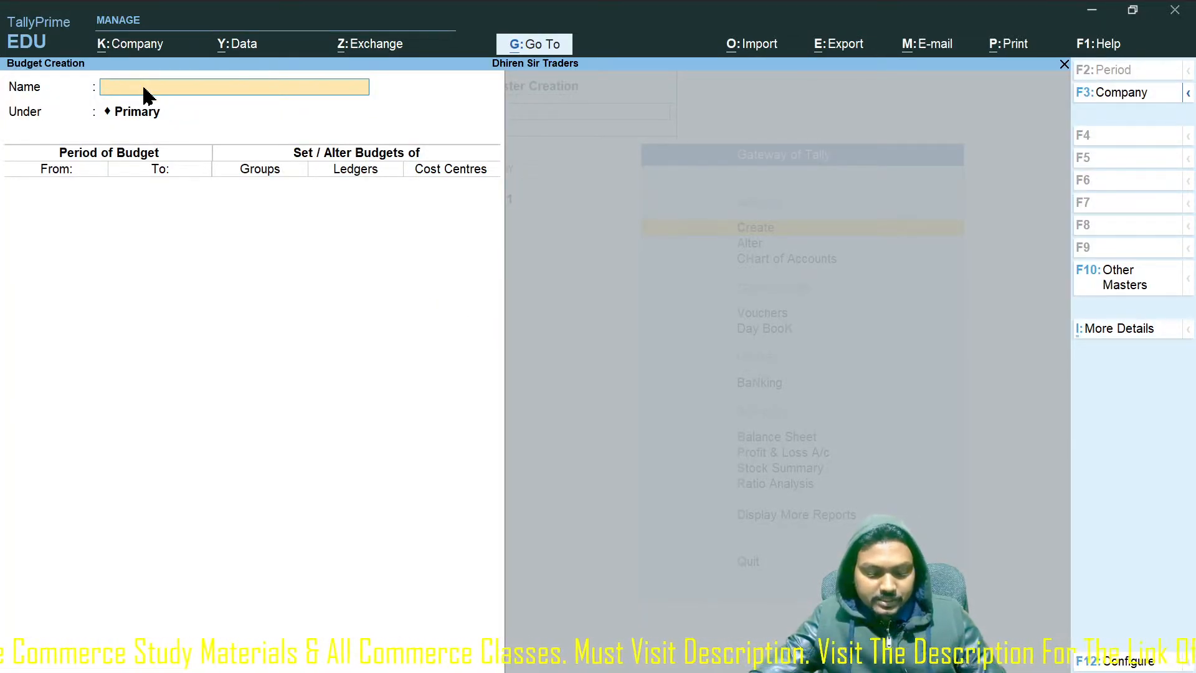
- Switch to PowerPoint, present the office expenses budget slide to check its title and figures, and return to TallyPrime
{"action": "key", "text": "alt+Tab"}
{"action": "key", "text": "alt+Tab"}
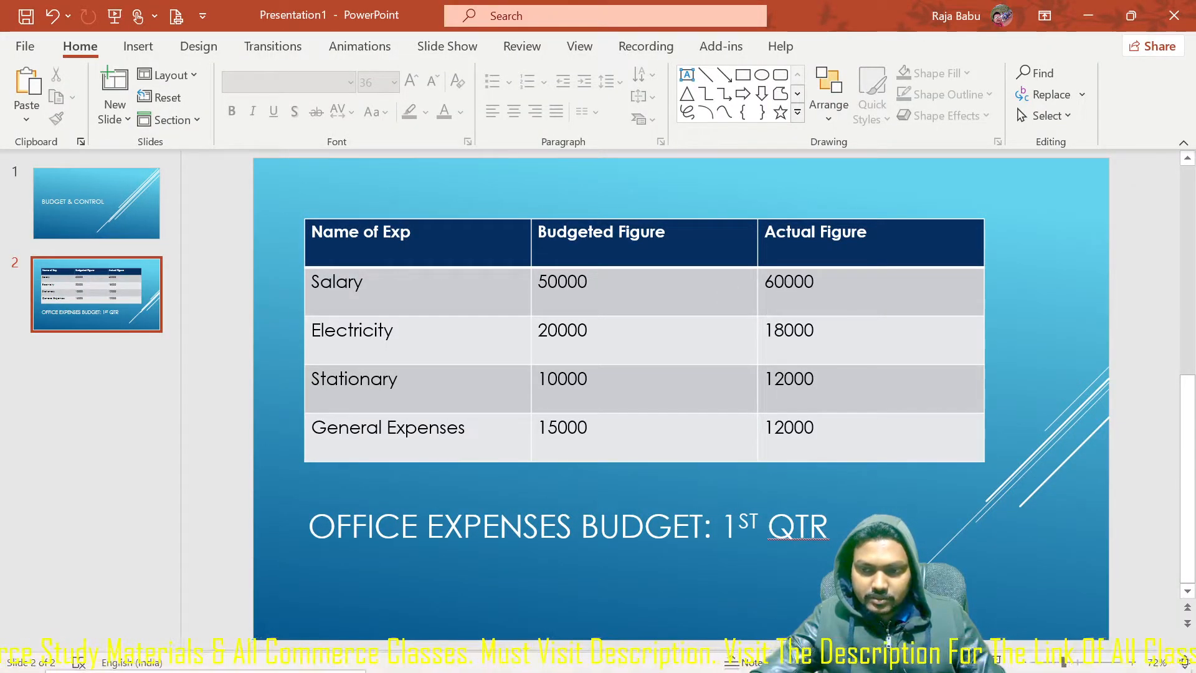
{"action": "key", "text": "shift+F5"}
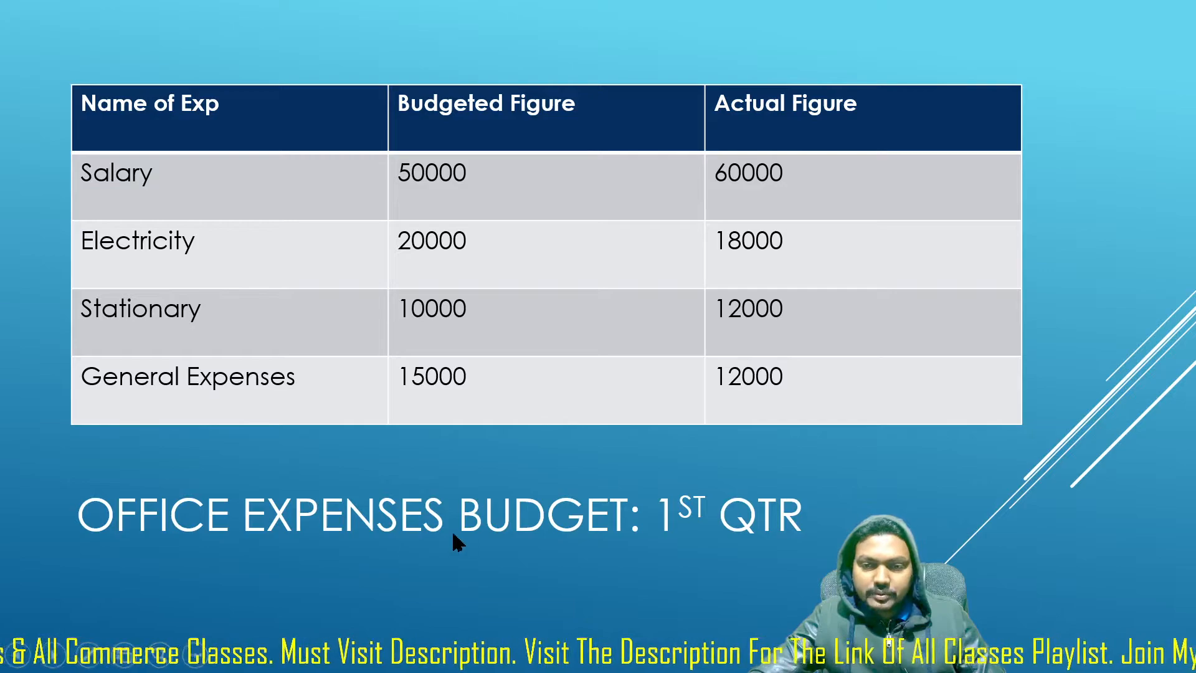
{"action": "key", "text": "alt+Tab"}
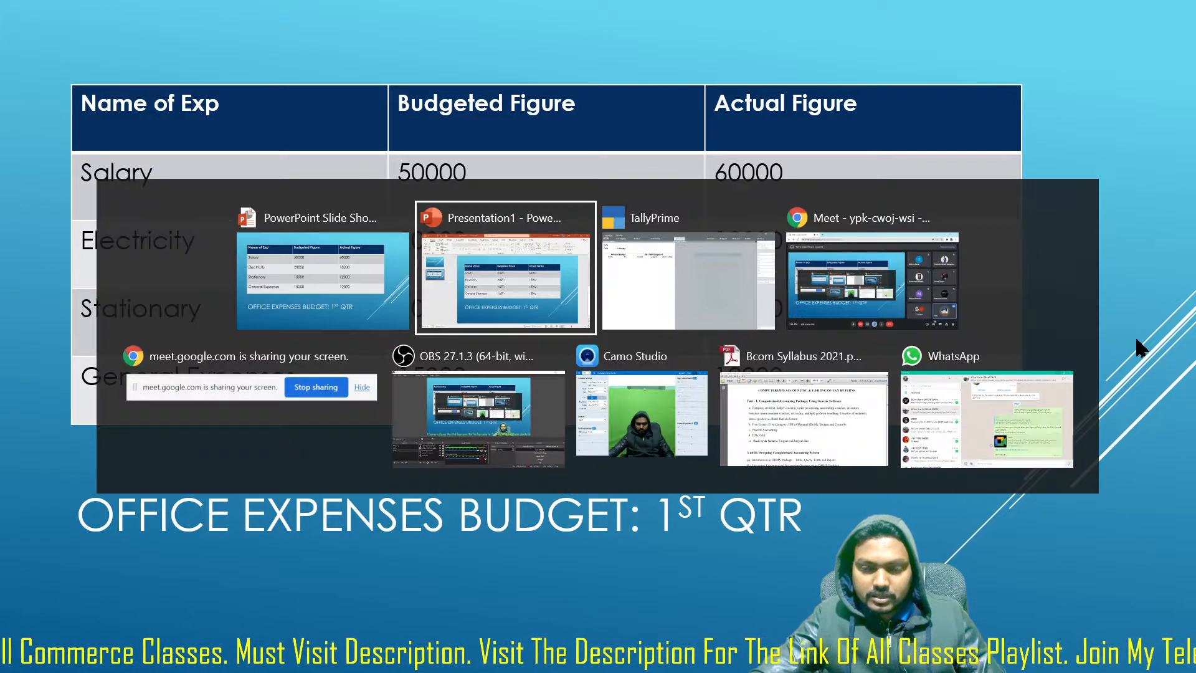
{"action": "key", "text": "alt+Tab"}
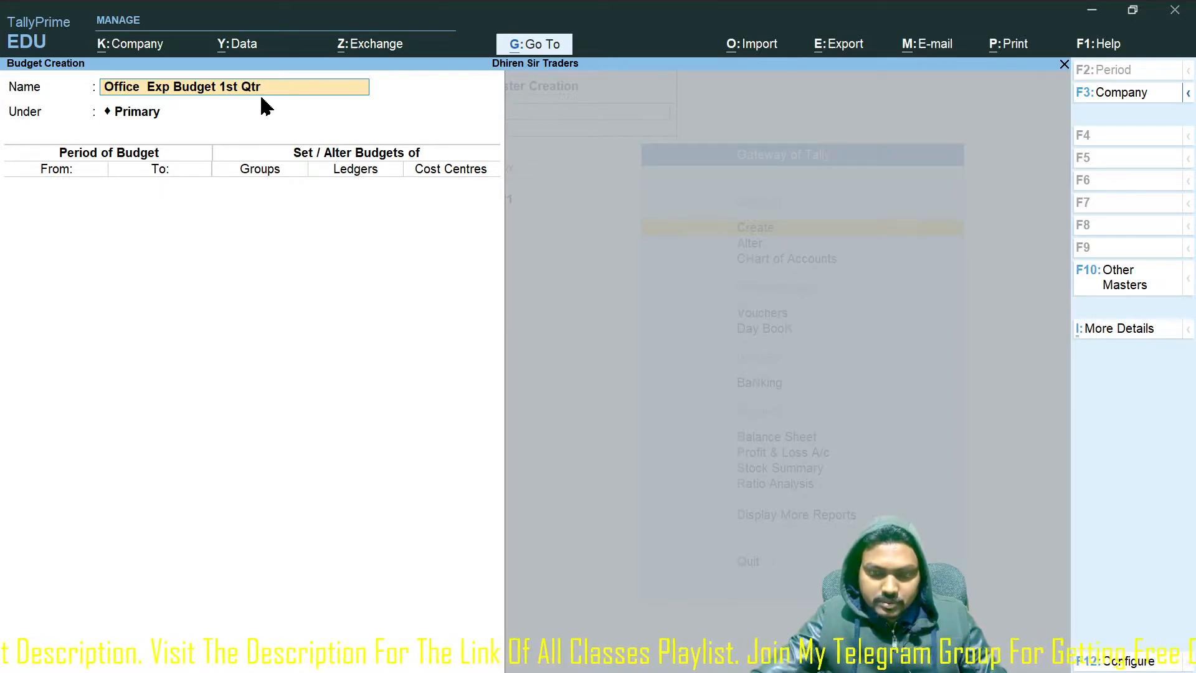
- Name the budget "Office Exp Budget 1st Qtr", place it under Primary, and start its period on 1-4-21
{"action": "key", "text": "Return"}
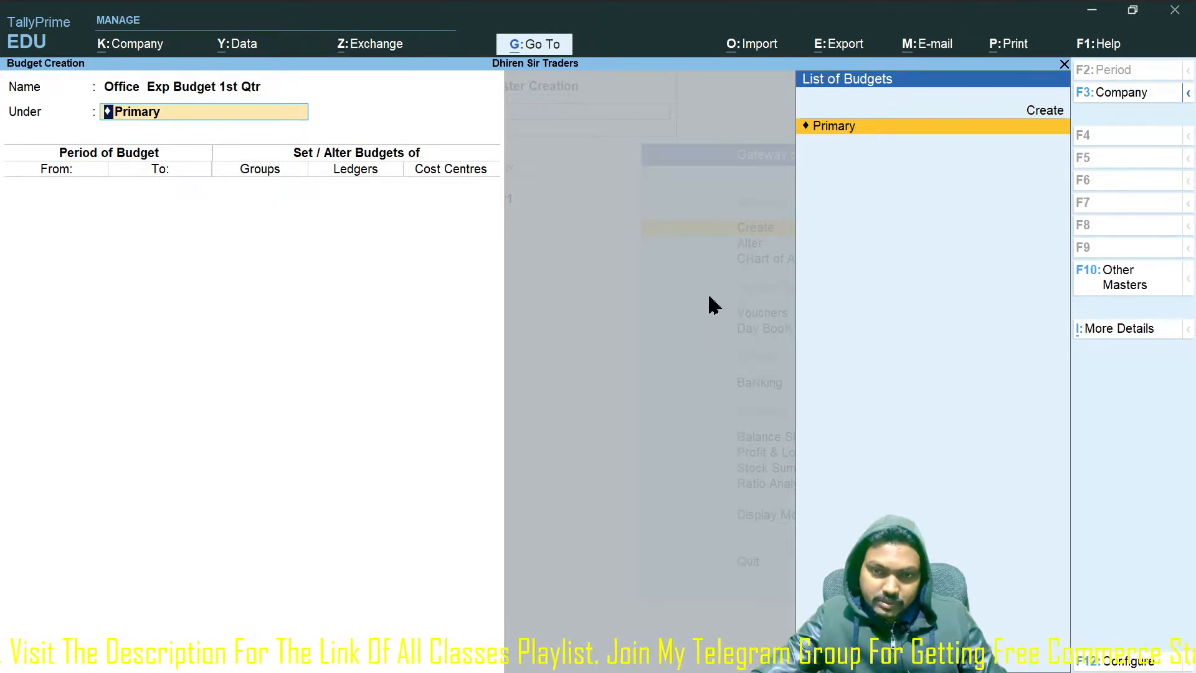
{"action": "key", "text": "Return"}
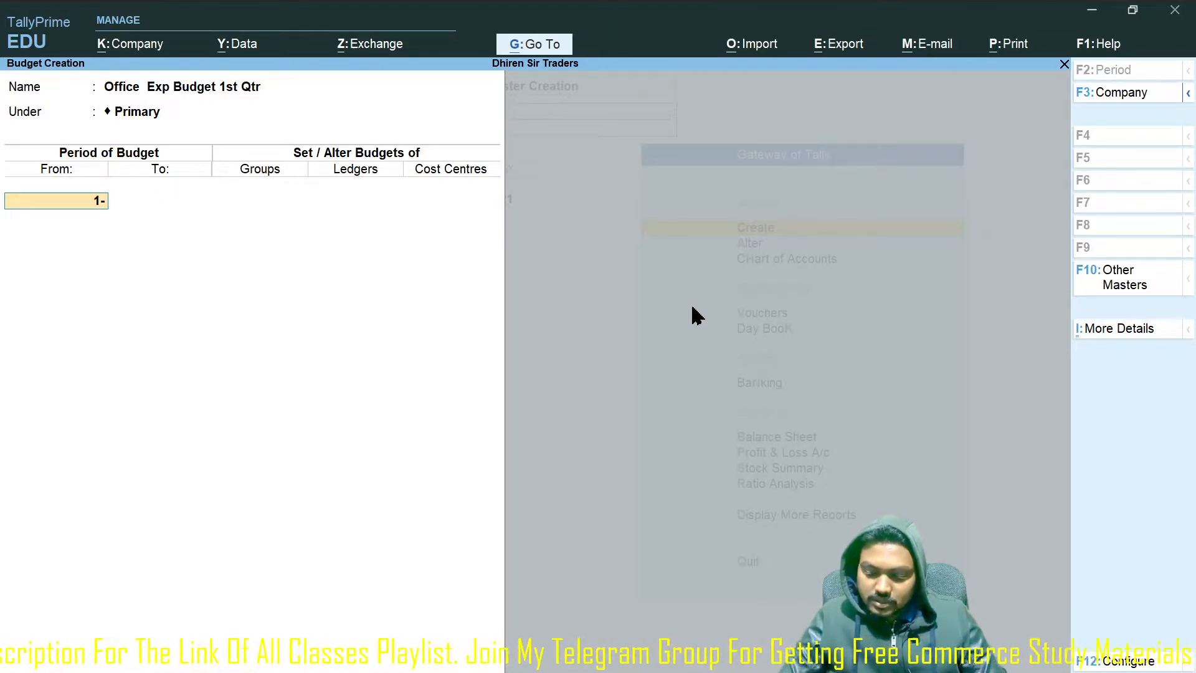
{"action": "type", "text": "1-4-21"}
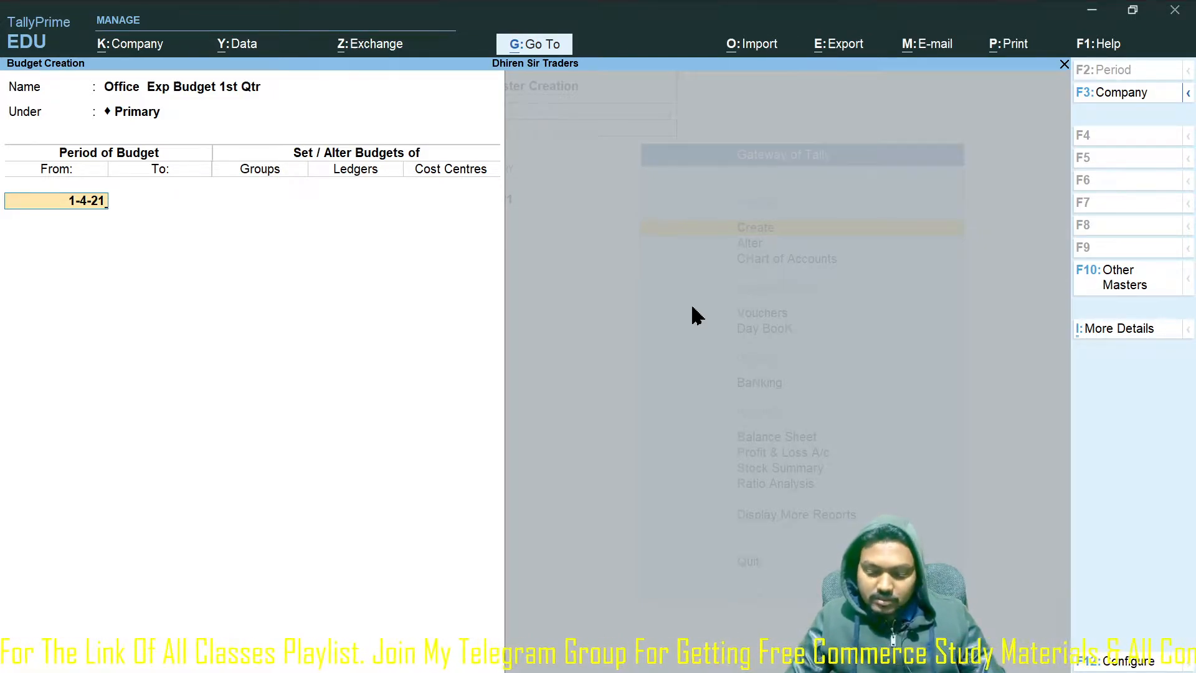
{"action": "key", "text": "Return"}
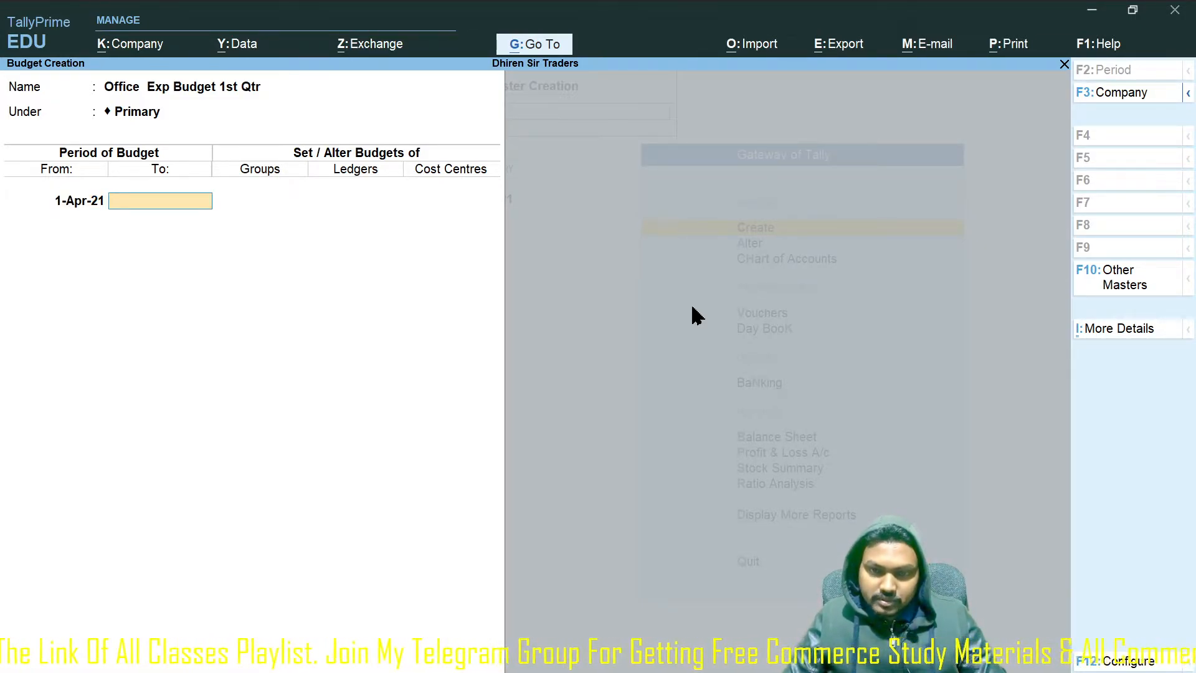
{"action": "type", "text": "31-3-22"}
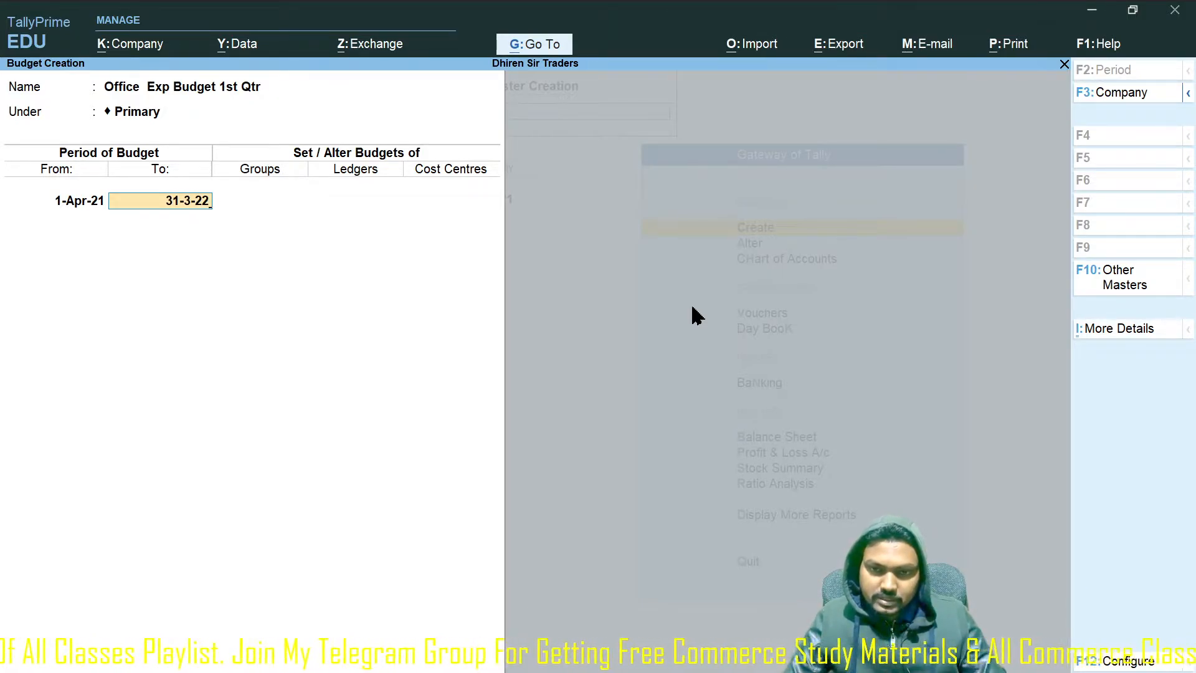
{"action": "key", "text": "BackSpace"}
{"action": "key", "text": "BackSpace"}
{"action": "key", "text": "BackSpace"}
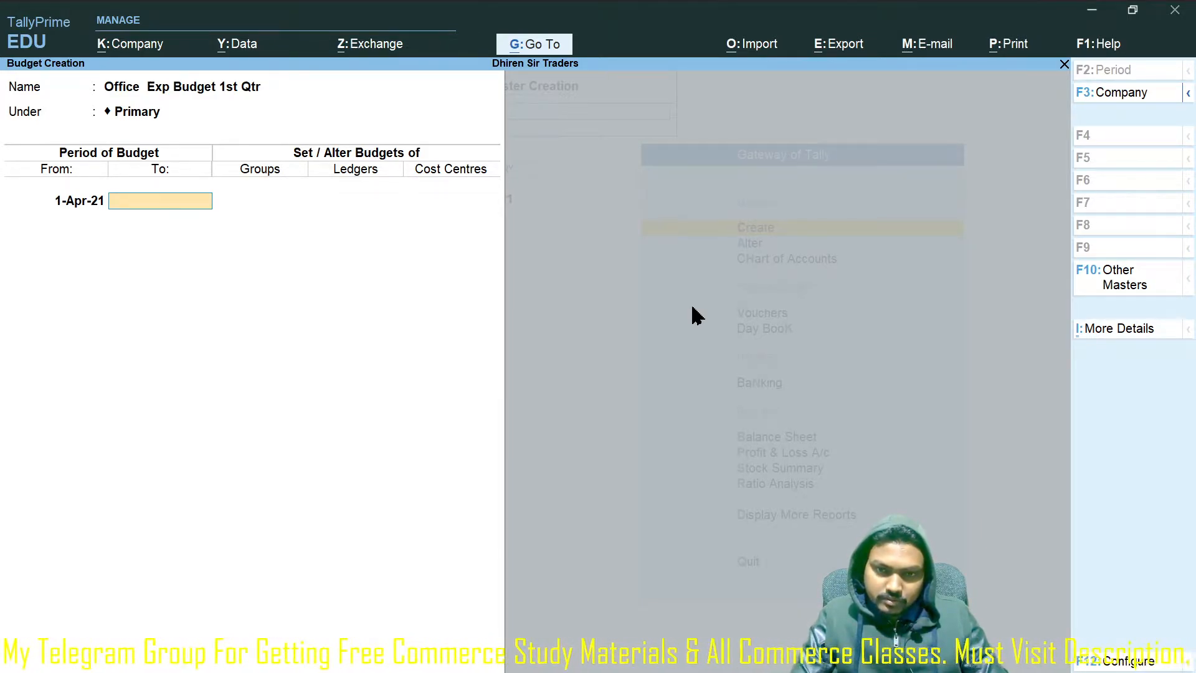
{"action": "type", "text": "30-6-21"}
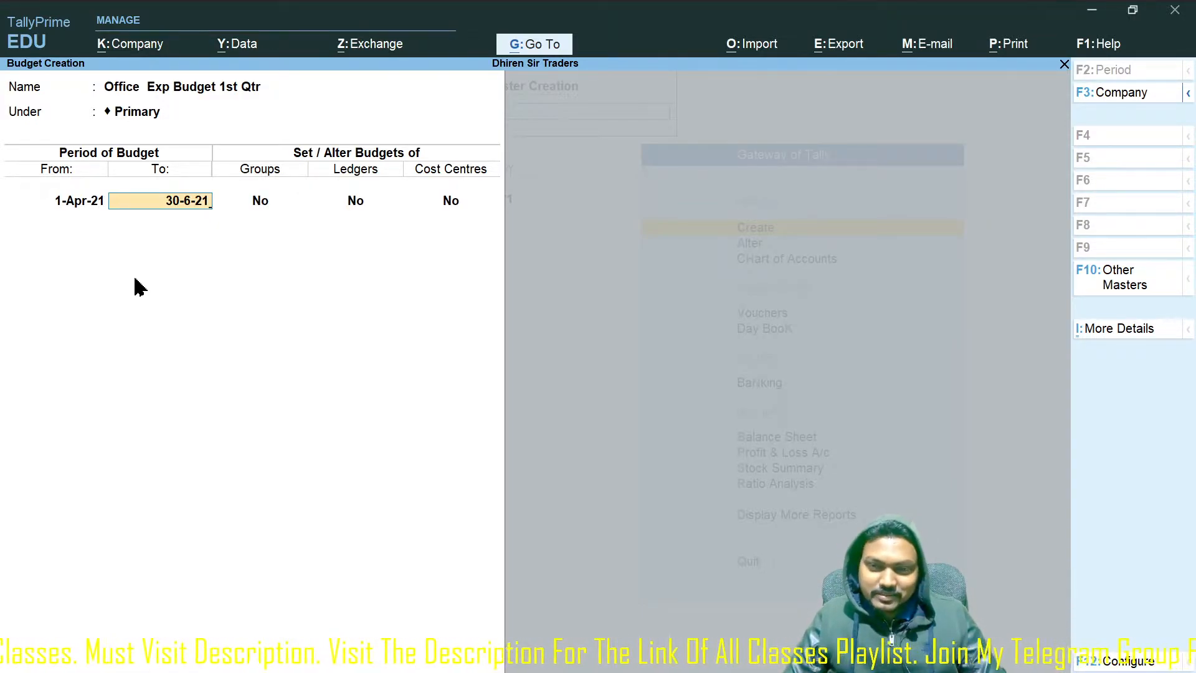
{"action": "key", "text": "BackSpace"}
{"action": "key", "text": "BackSpace"}
{"action": "key", "text": "BackSpace"}
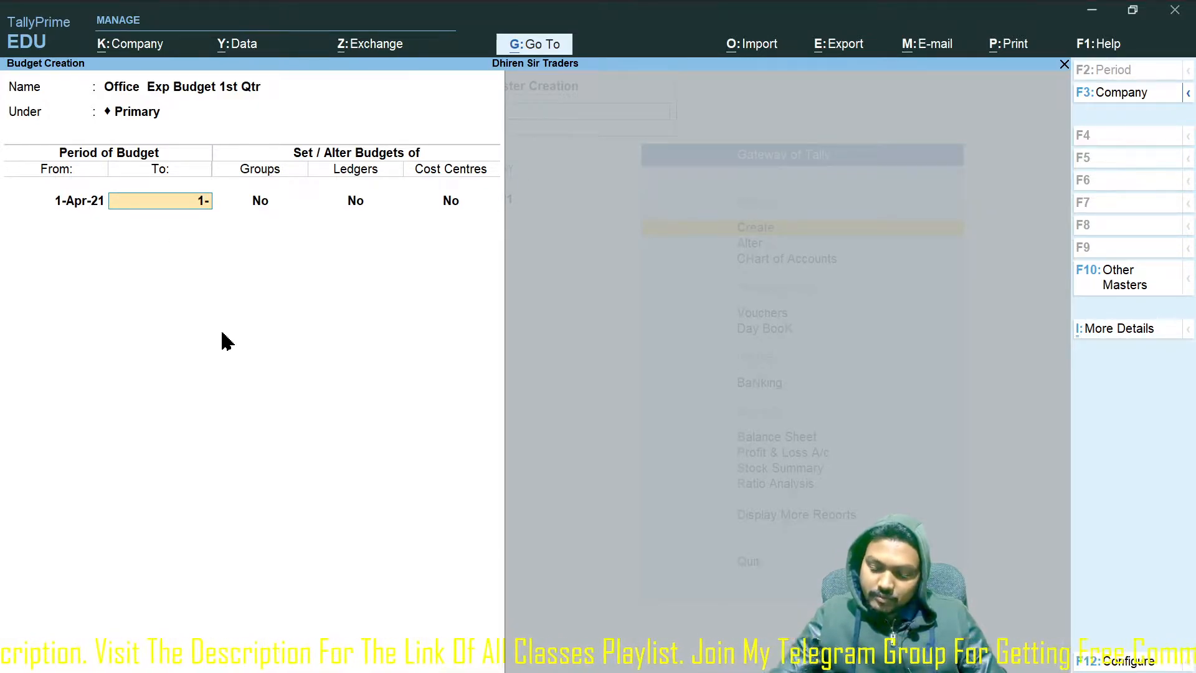
- Set the budget period's end date to 1-7-21 and enable budgets for Groups
{"action": "type", "text": "21"}
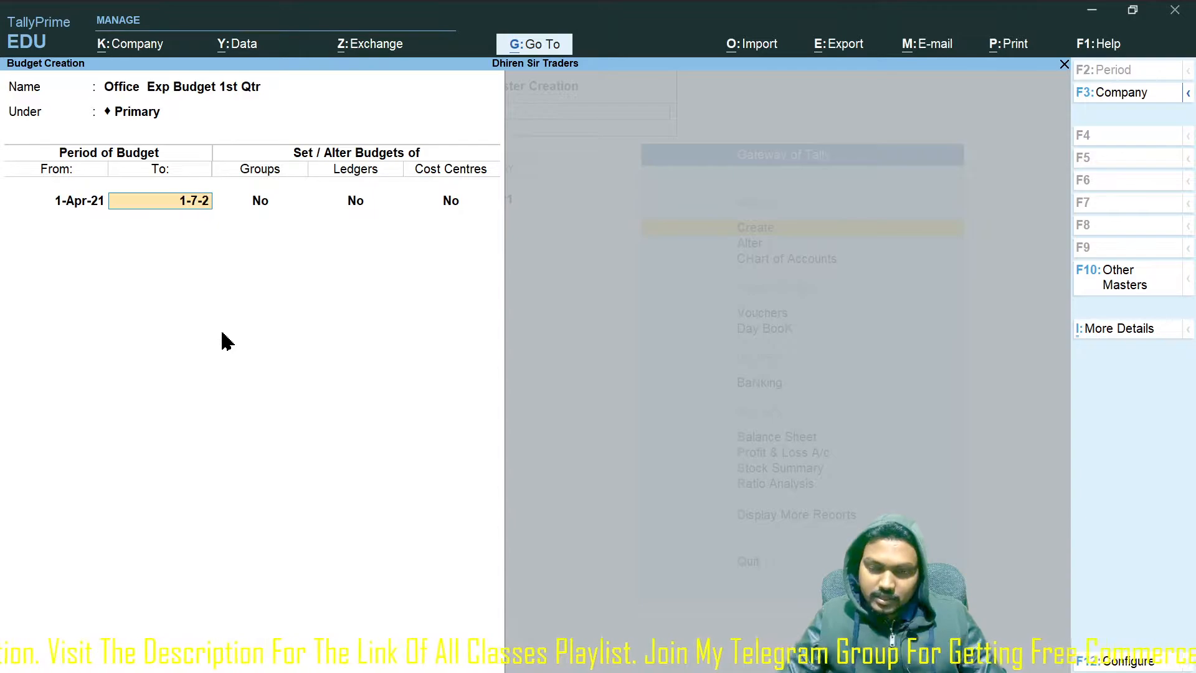
{"action": "key", "text": "Return"}
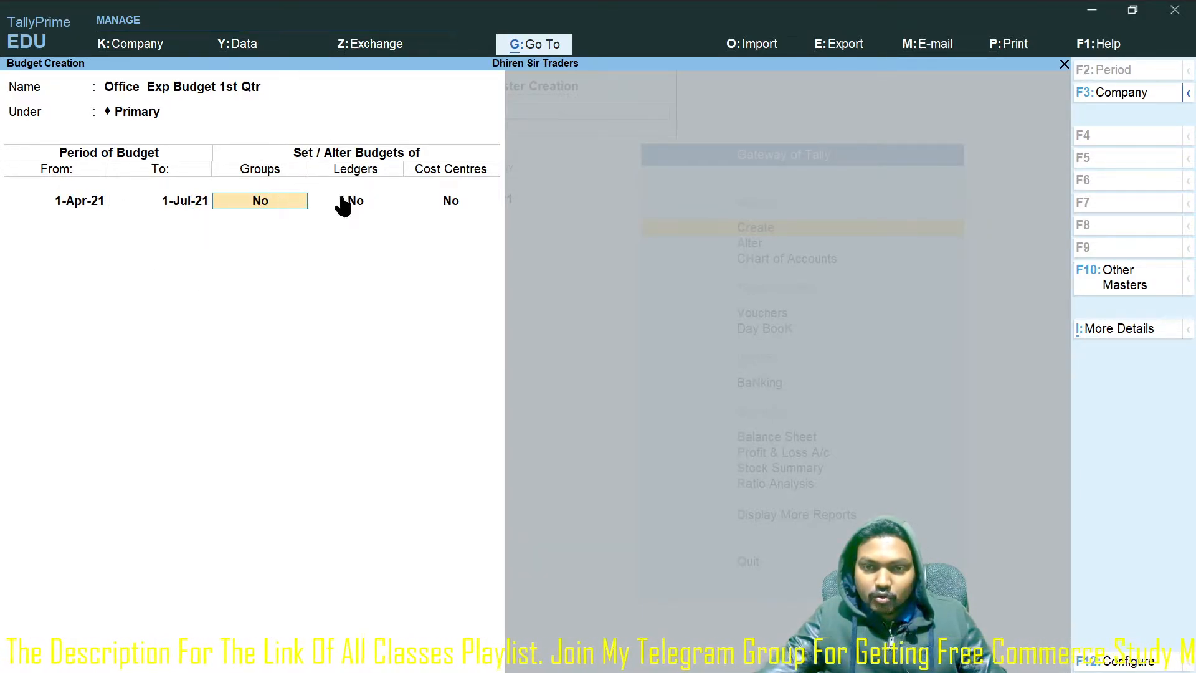
{"action": "type", "text": "y"}
{"action": "key", "text": "Return"}
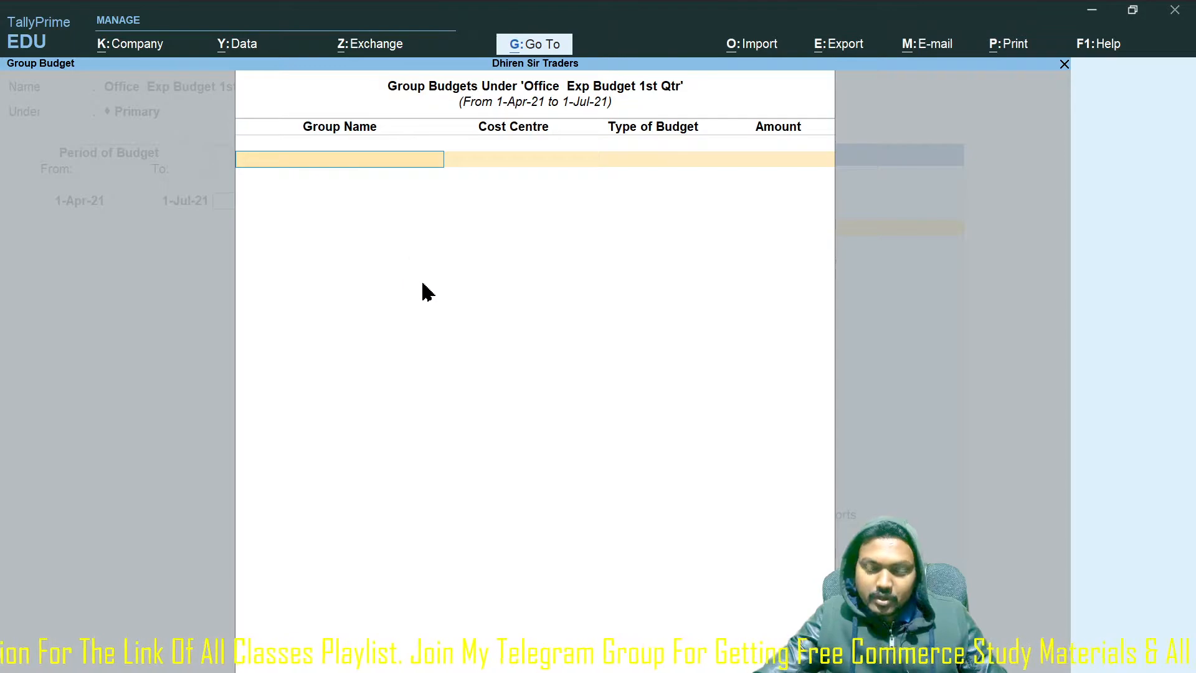
- Check the expense table on the PowerPoint slide, return to TallyPrime, and start a new group named "Office Expenses" without an alias
{"action": "key", "text": "alt+Tab"}
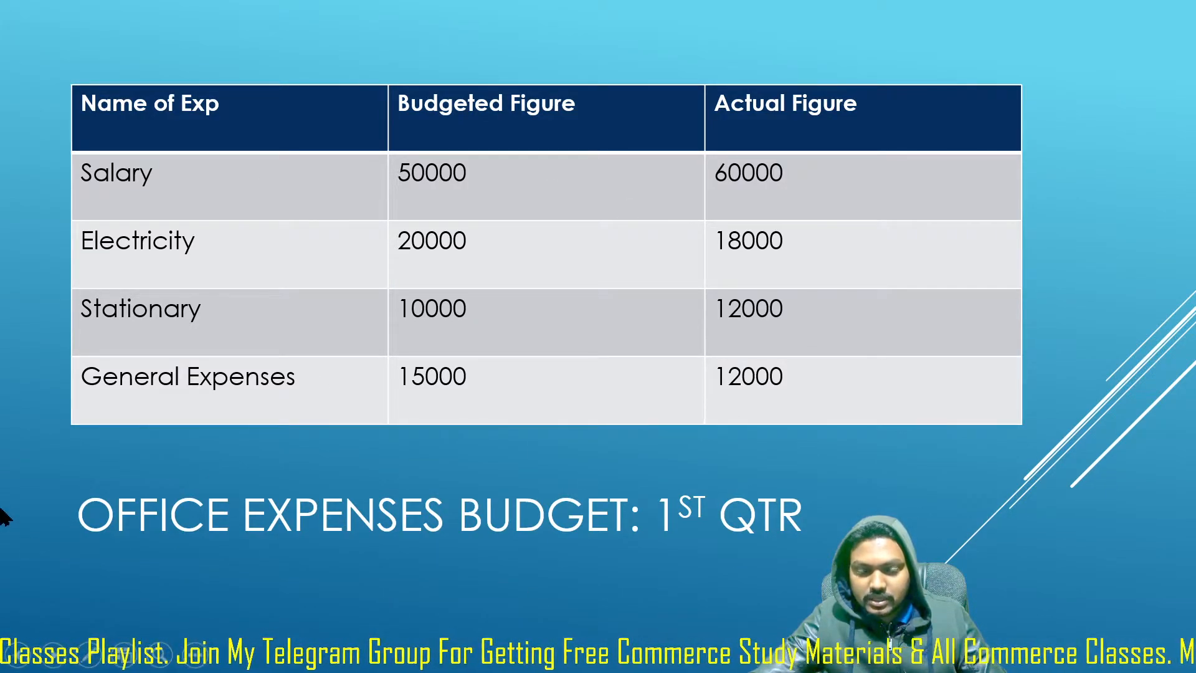
{"action": "key", "text": "alt+Tab"}
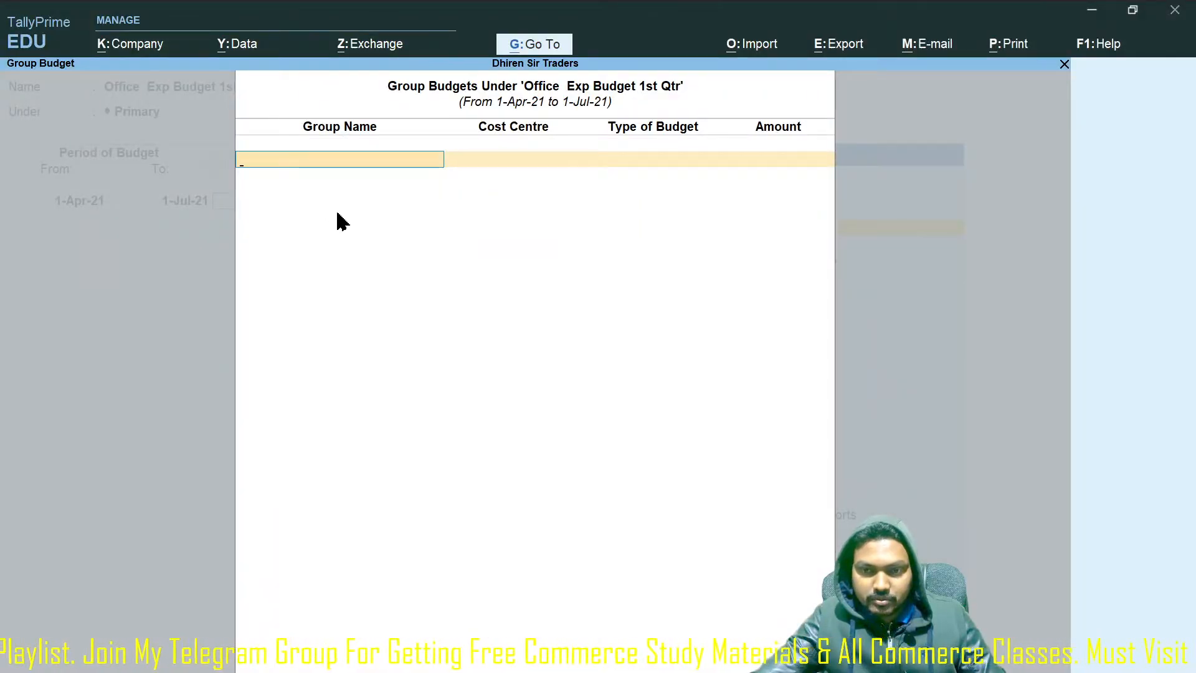
{"action": "key", "text": "alt+c"}
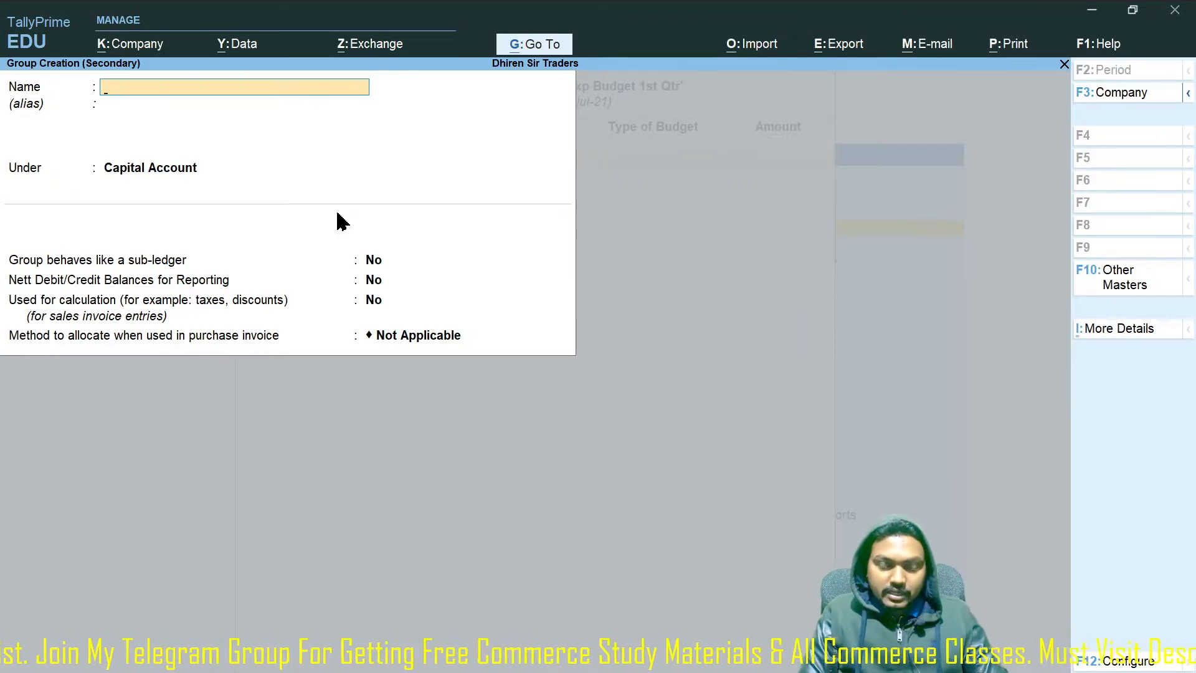
{"action": "type", "text": "Office Expe"}
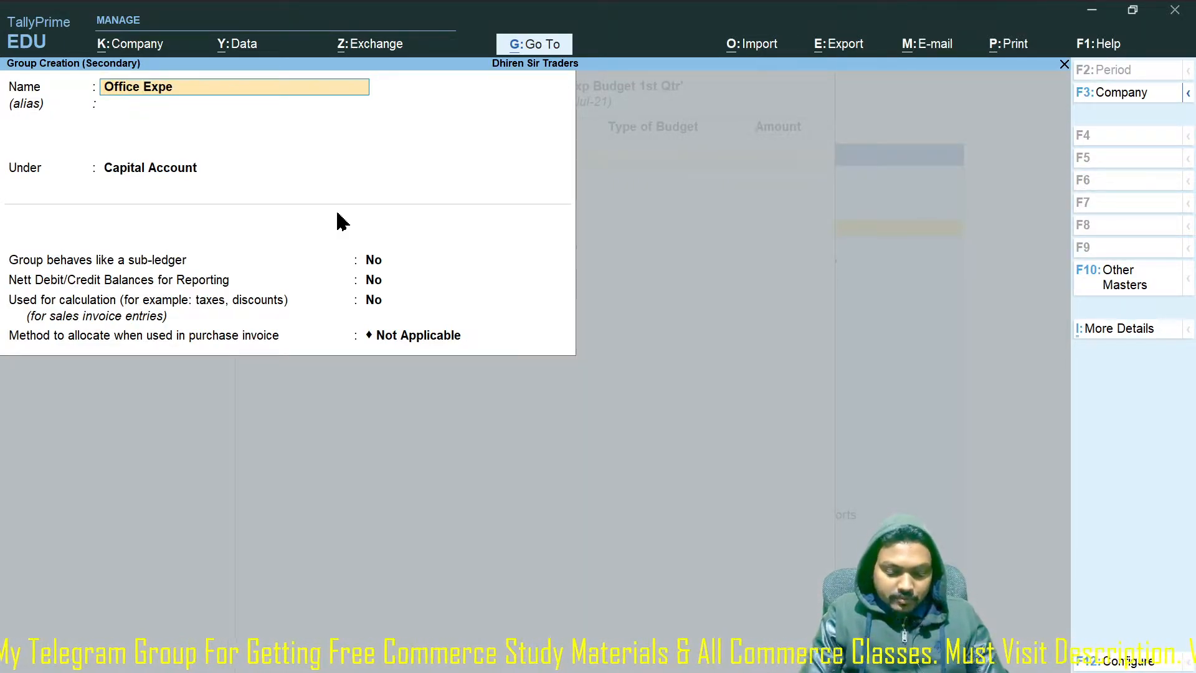
{"action": "key", "text": "Return"}
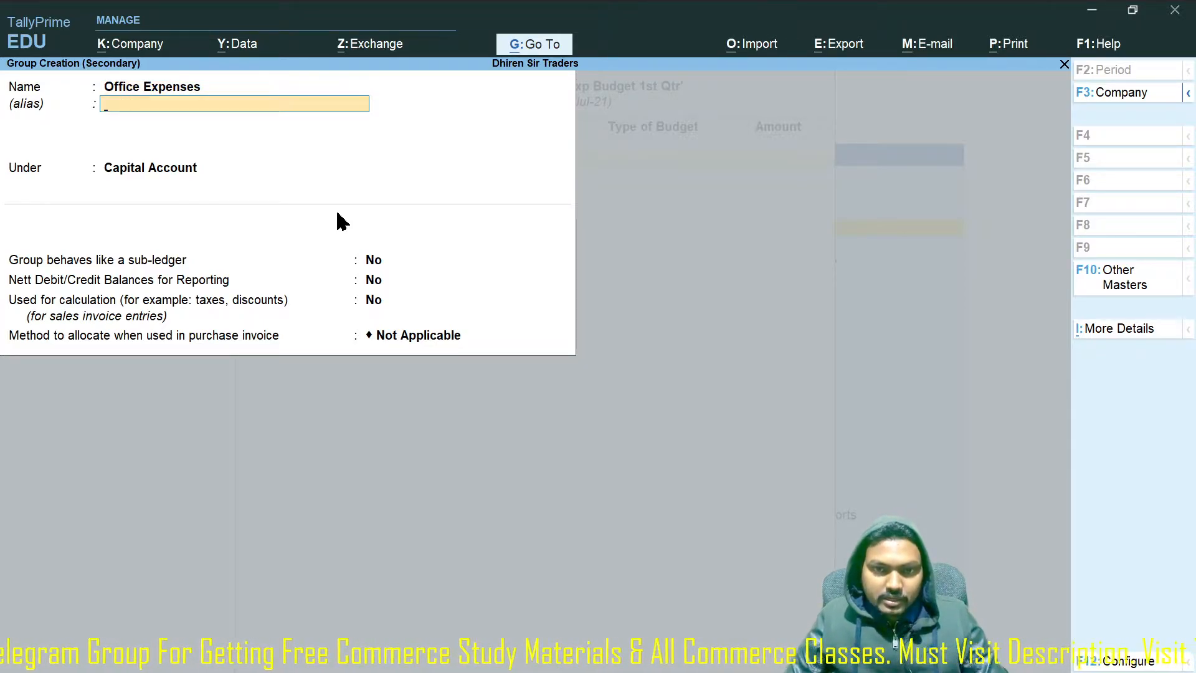
{"action": "key", "text": "Return"}
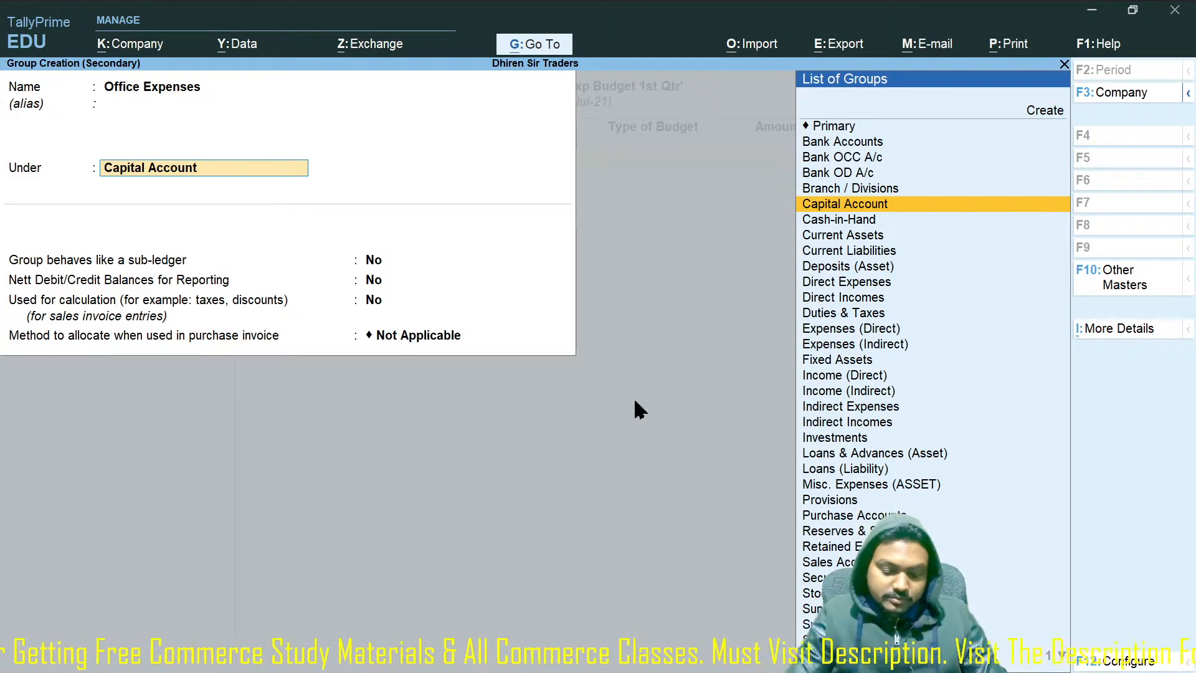
- Place the Office Expenses group under Indirect Expenses and save it into the group budget
{"action": "type", "text": "Indi"}
{"action": "key", "text": "Down"}
{"action": "key", "text": "Up"}
{"action": "key", "text": "Return"}
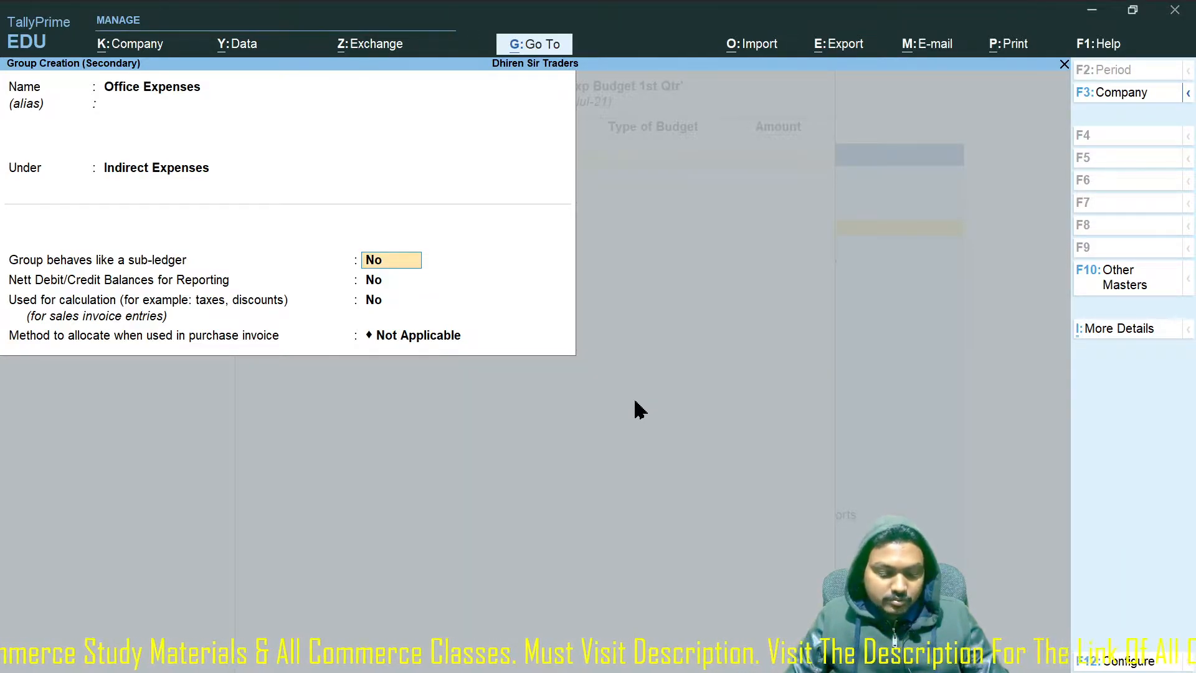
{"action": "key", "text": "ctrl+a"}
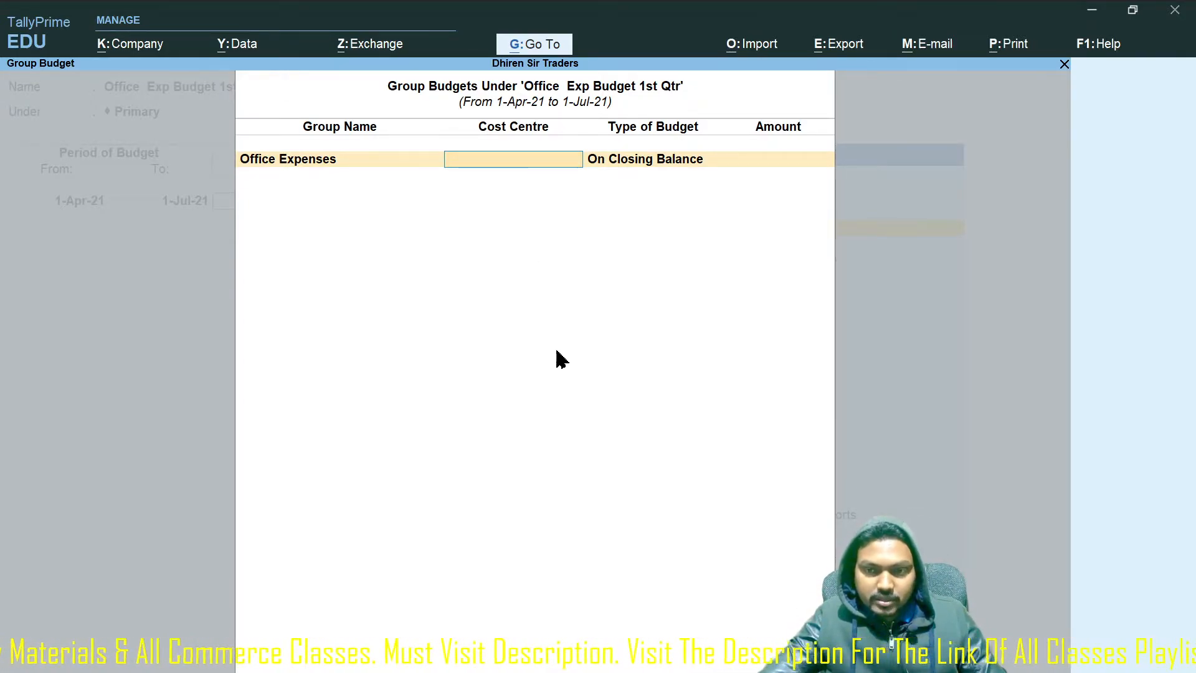
- Budget Office Expenses at 95,000 on closing balance with cost centre Not Applicable, consulting the PowerPoint slide's total, and finish the group budget list
{"action": "key", "text": "Return"}
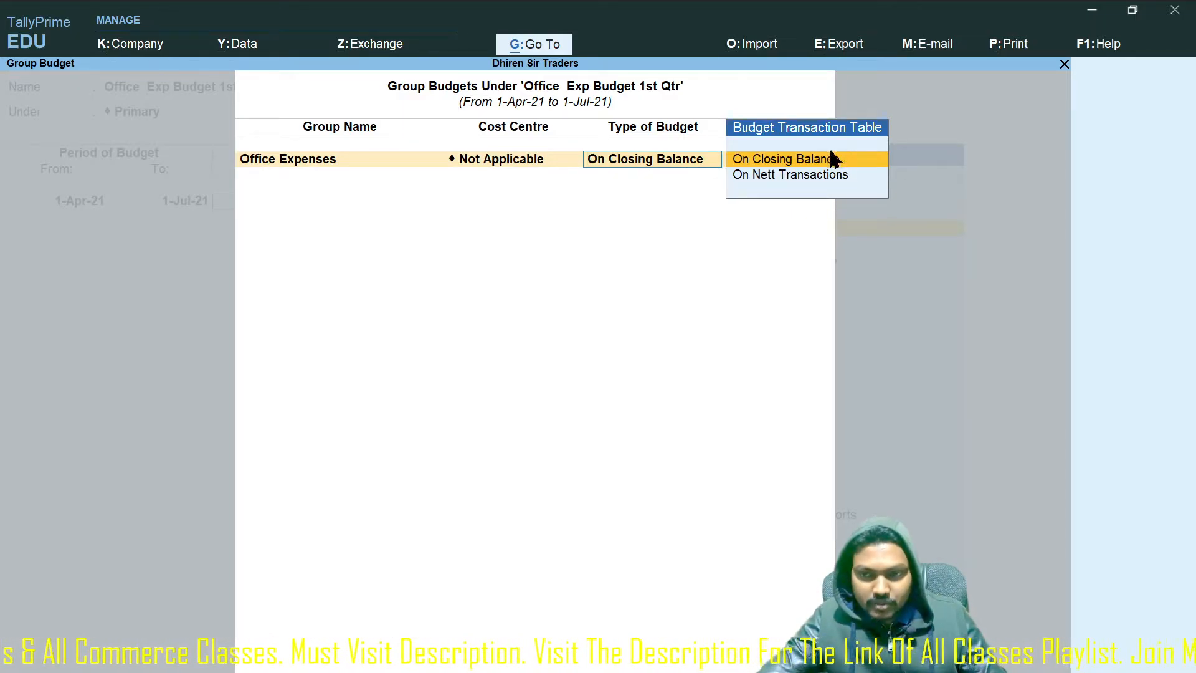
{"action": "key", "text": "Return"}
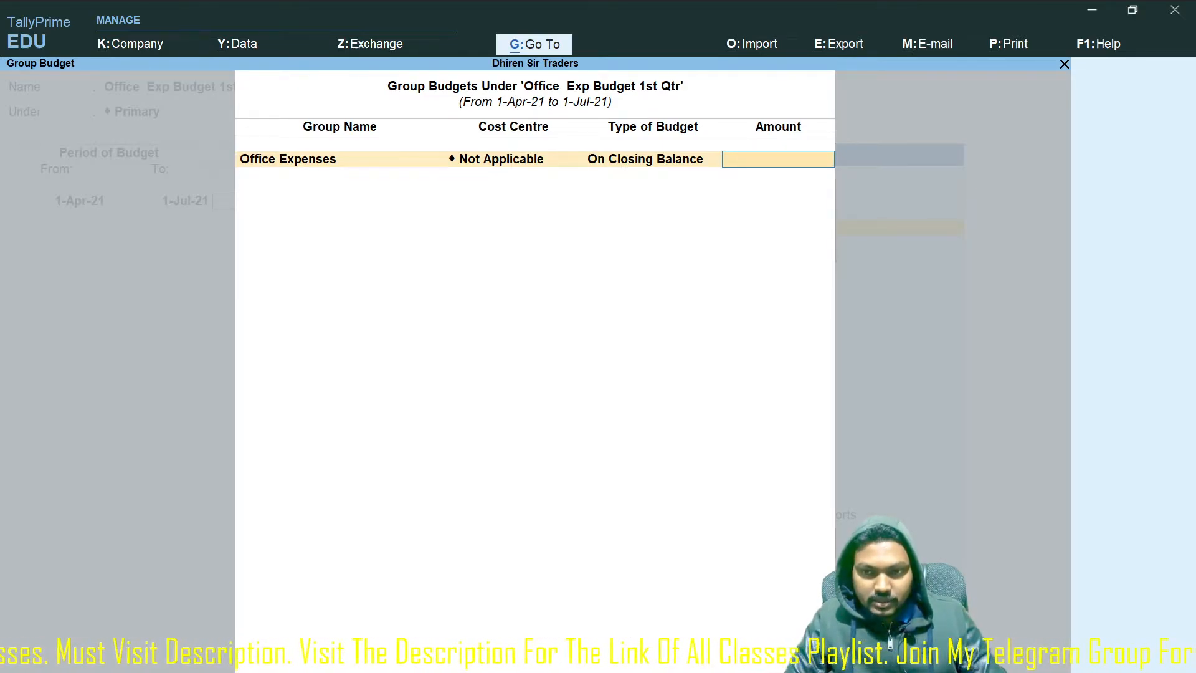
{"action": "key", "text": "alt+Tab"}
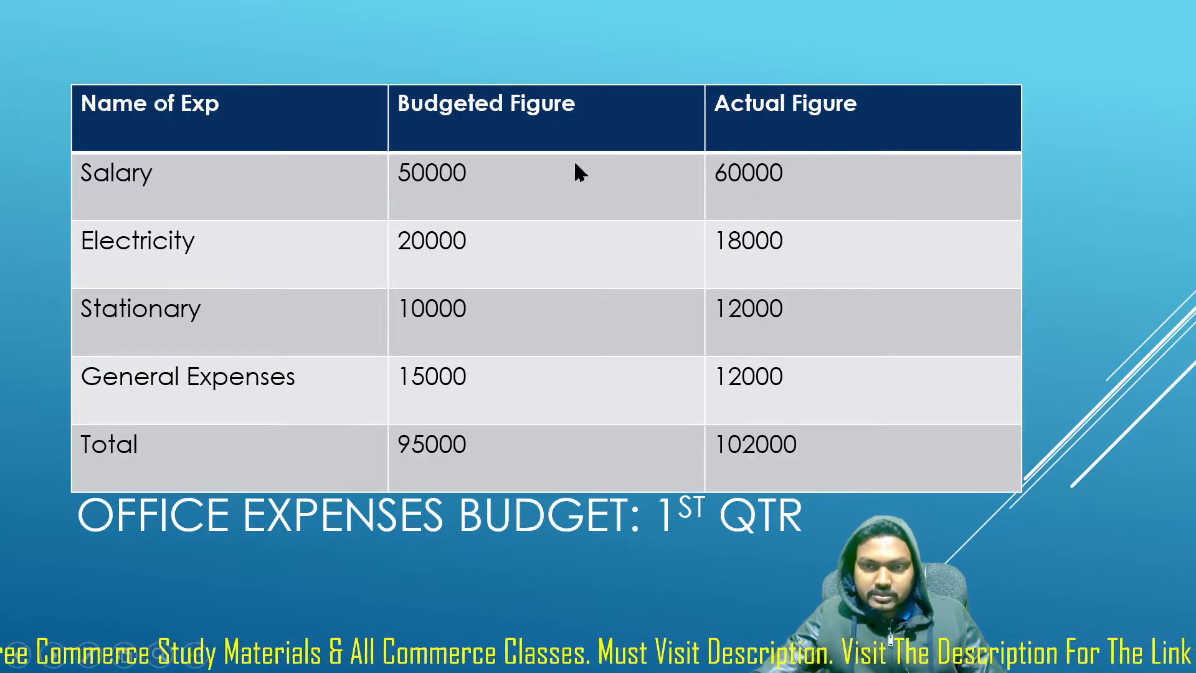
{"action": "key", "text": "alt+Tab"}
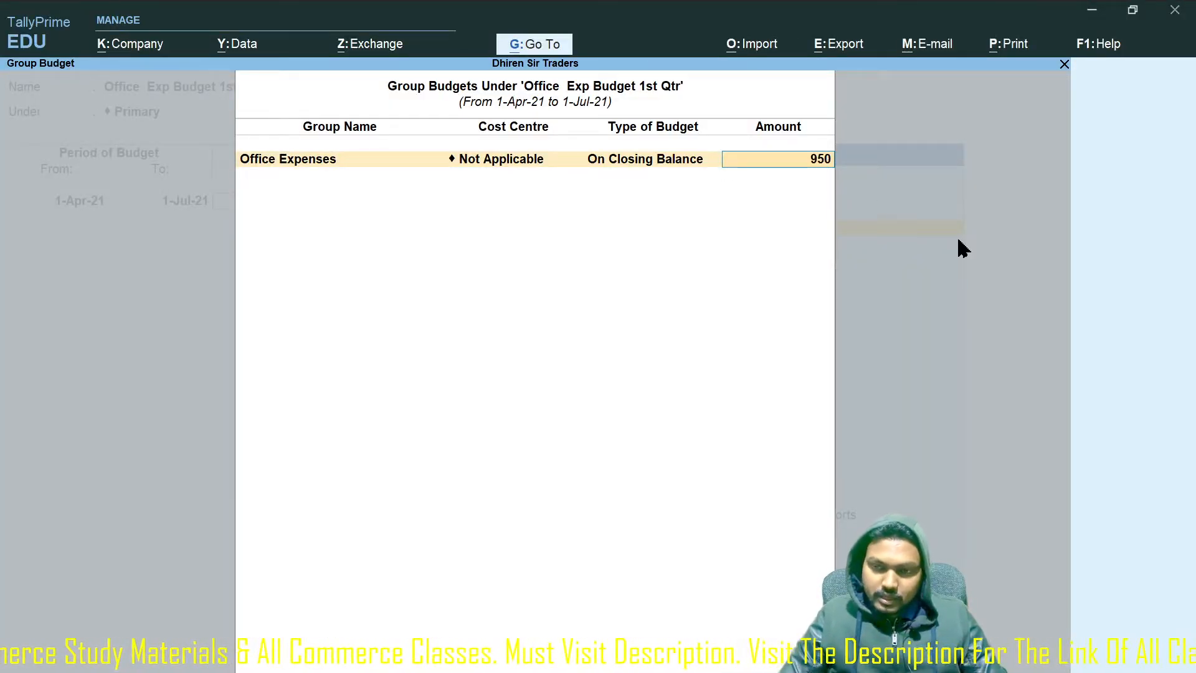
{"action": "key", "text": "Return"}
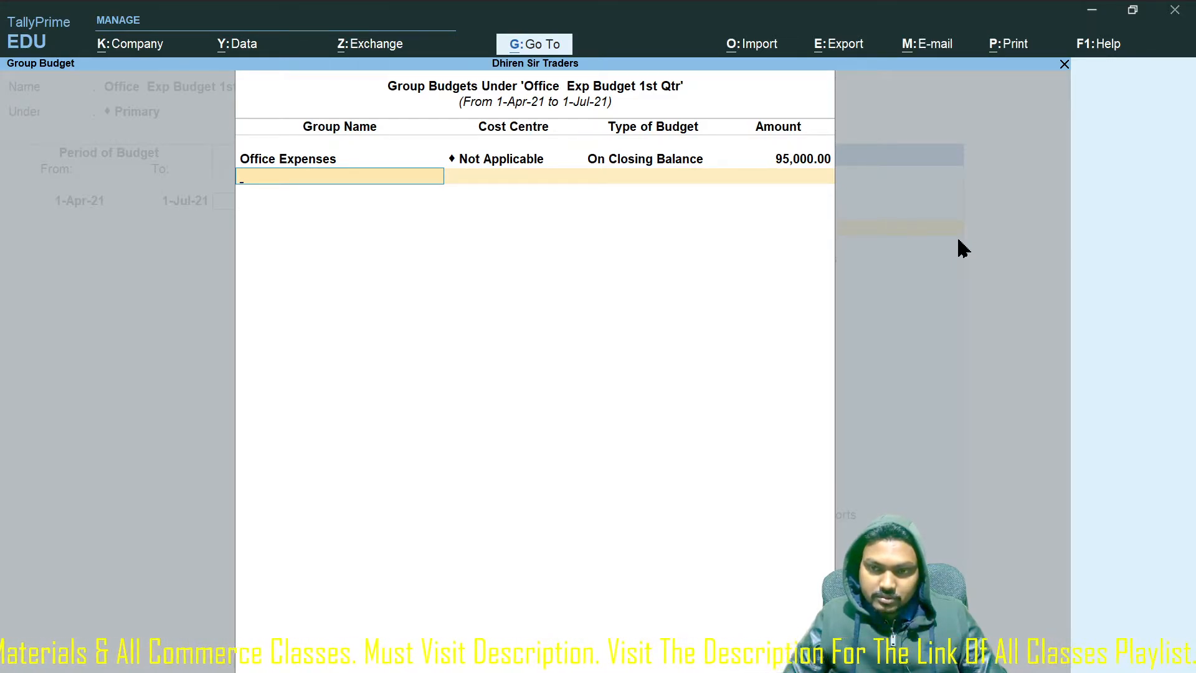
{"action": "key", "text": "Return"}
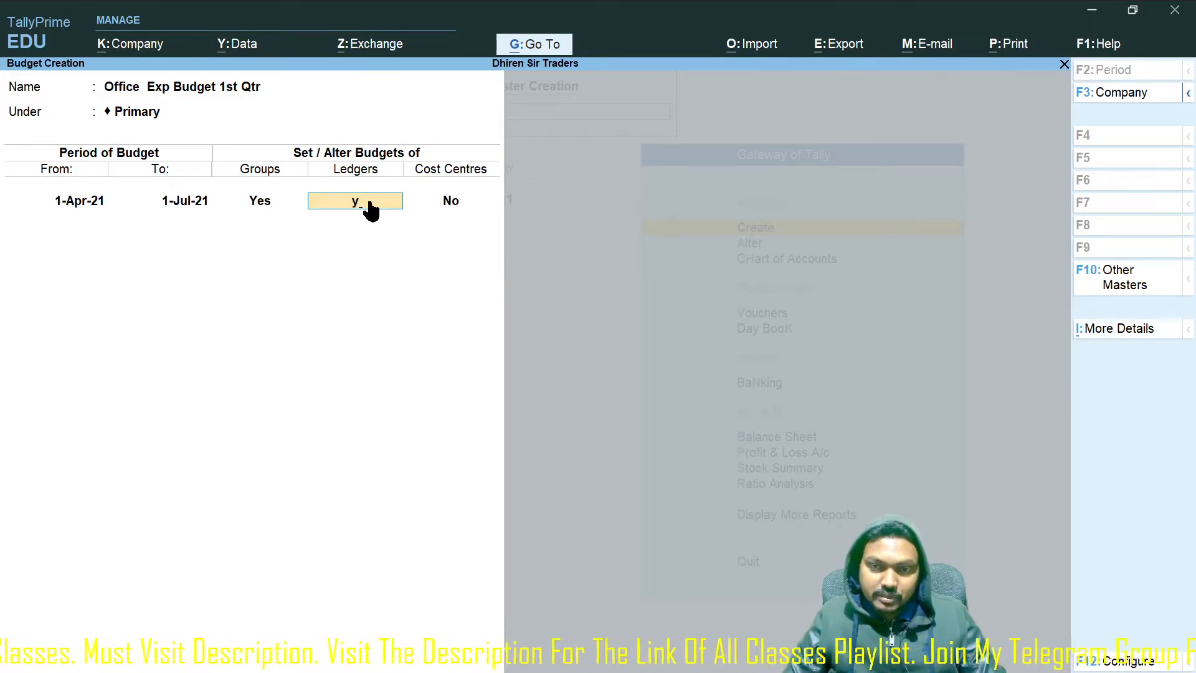
- Enable budgets for Ledgers, then check the expense names on the PowerPoint slide and return to TallyPrime
{"action": "key", "text": "Return"}
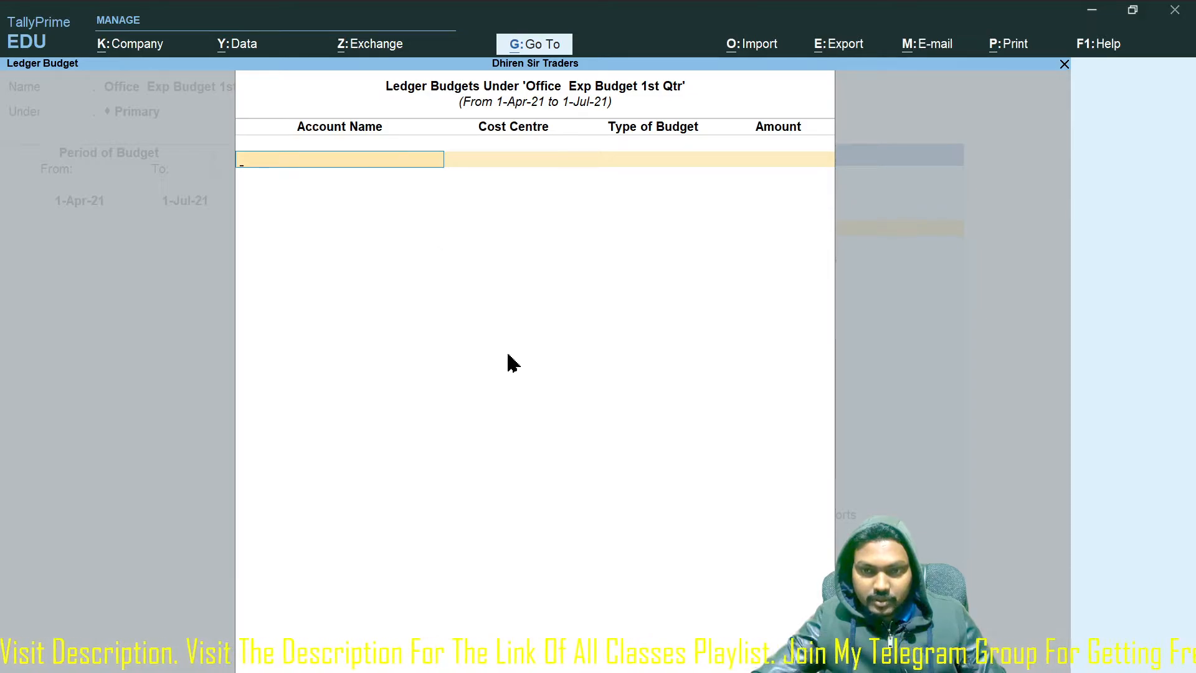
{"action": "key", "text": "alt+Tab"}
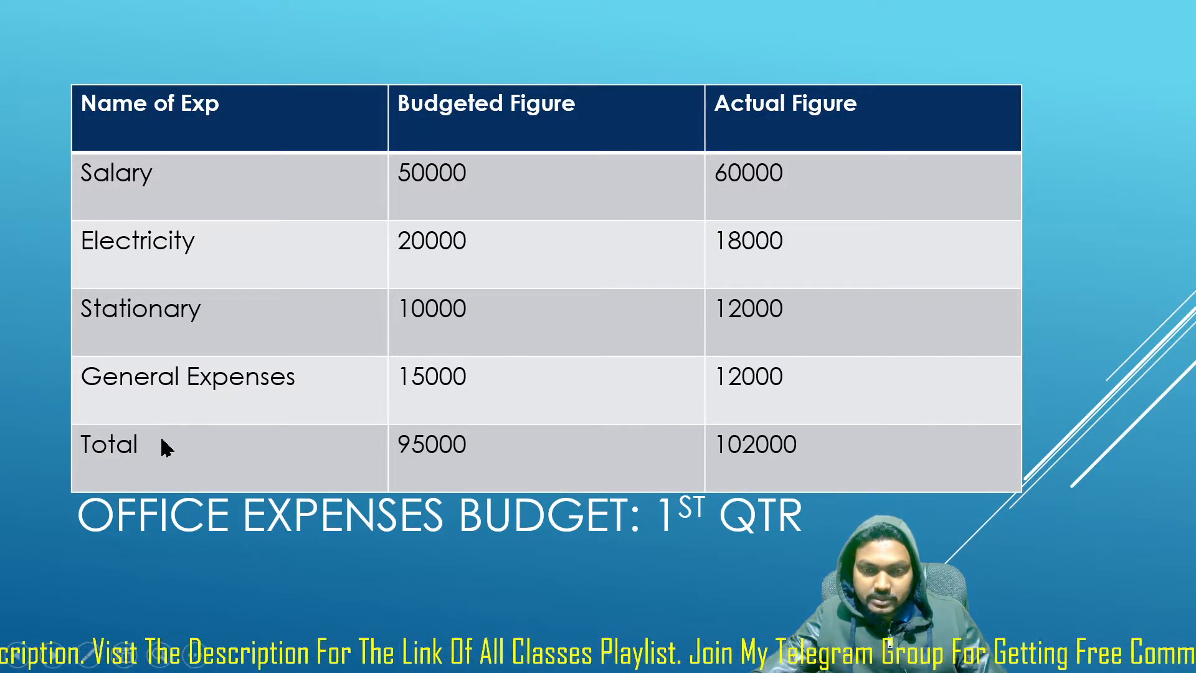
{"action": "key", "text": "alt+Tab"}
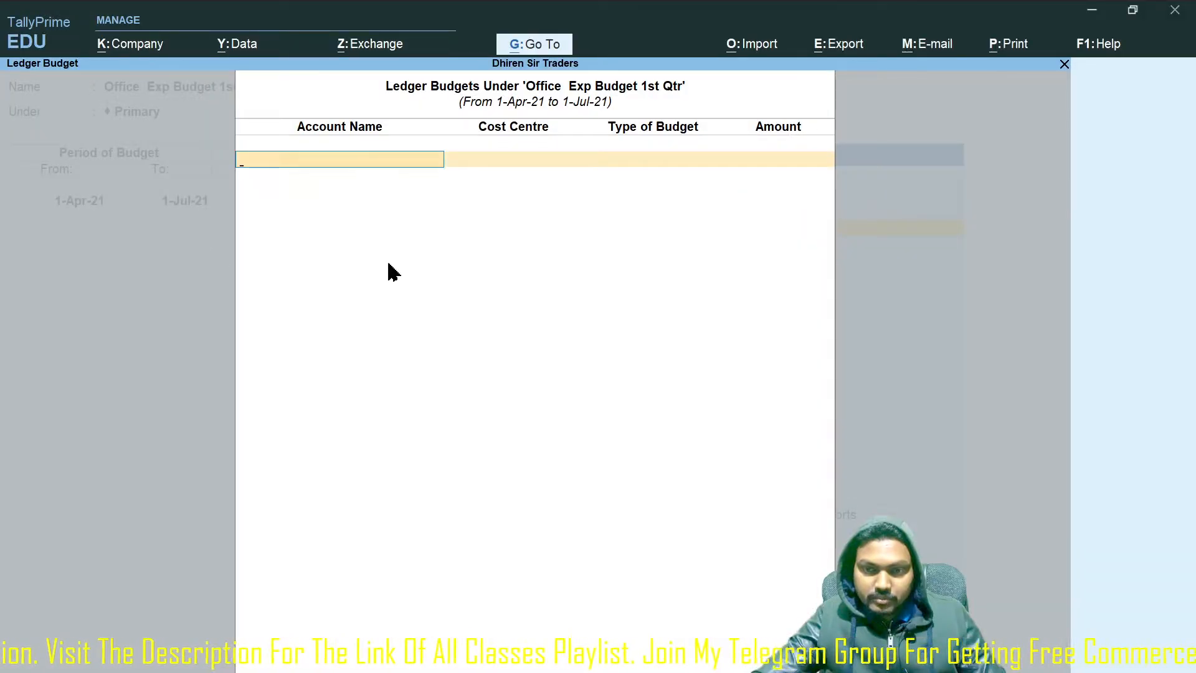
- Look up Salary among the ledgers and start a new ledger named "Salary" under Indirect Expenses
{"action": "type", "text": "Sa"}
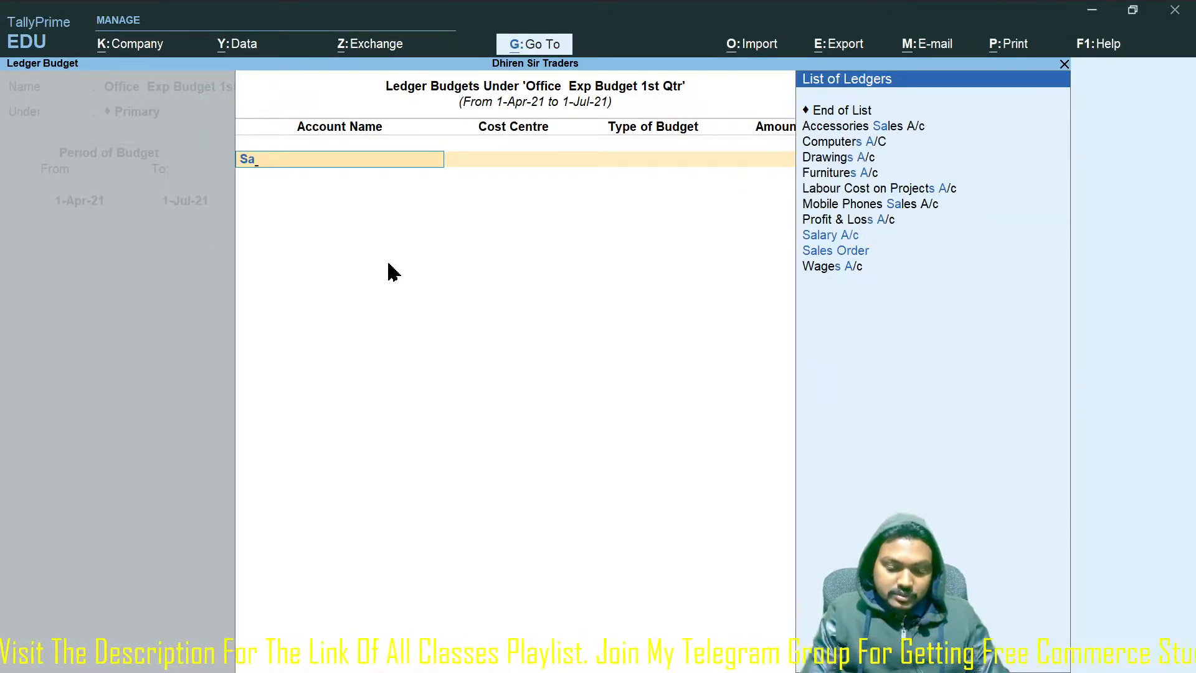
{"action": "type", "text": "lary"}
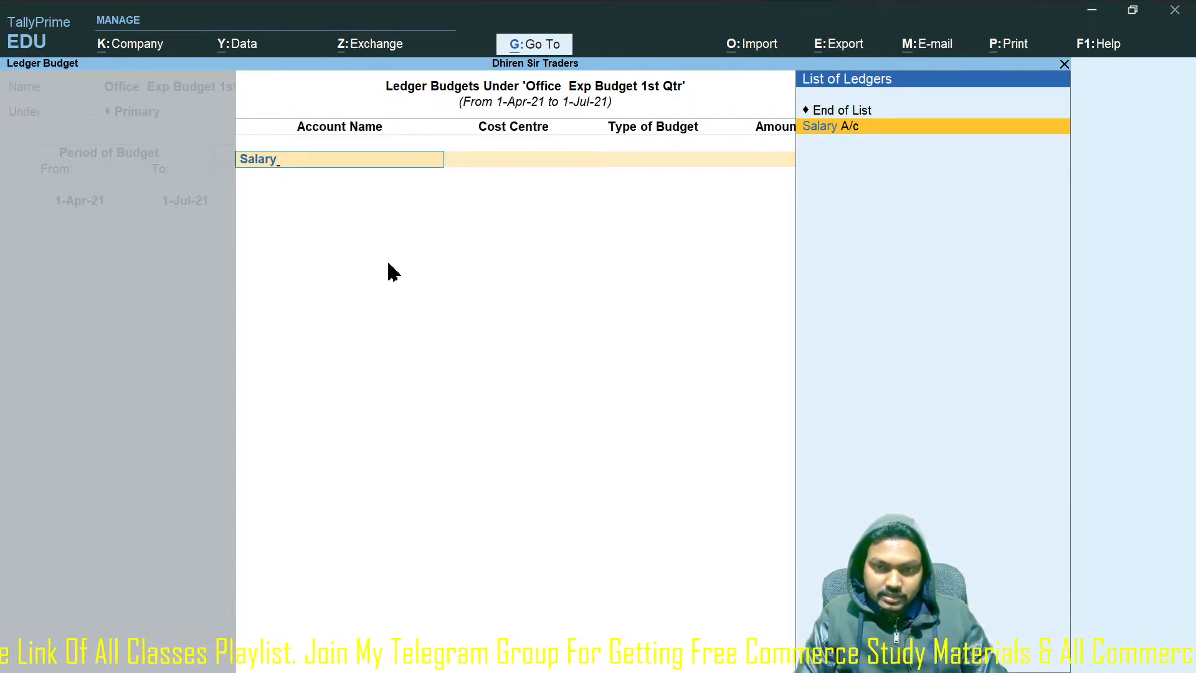
{"action": "key", "text": "alt+c"}
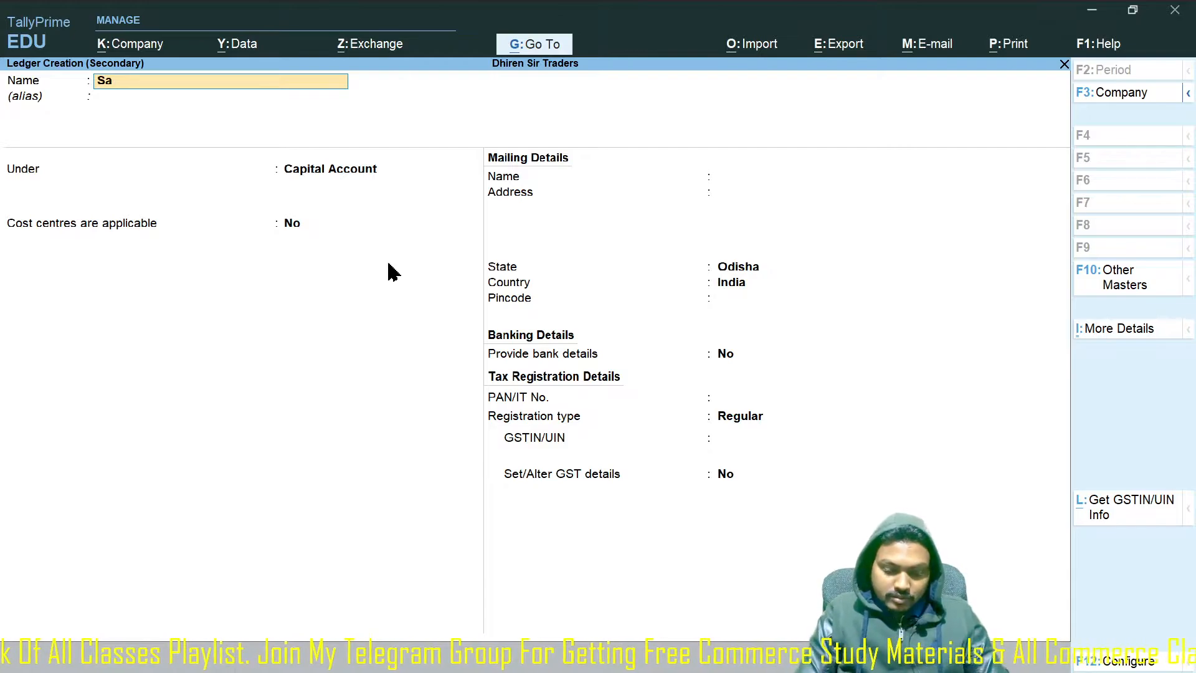
{"action": "key", "text": "Return"}
{"action": "key", "text": "Return"}
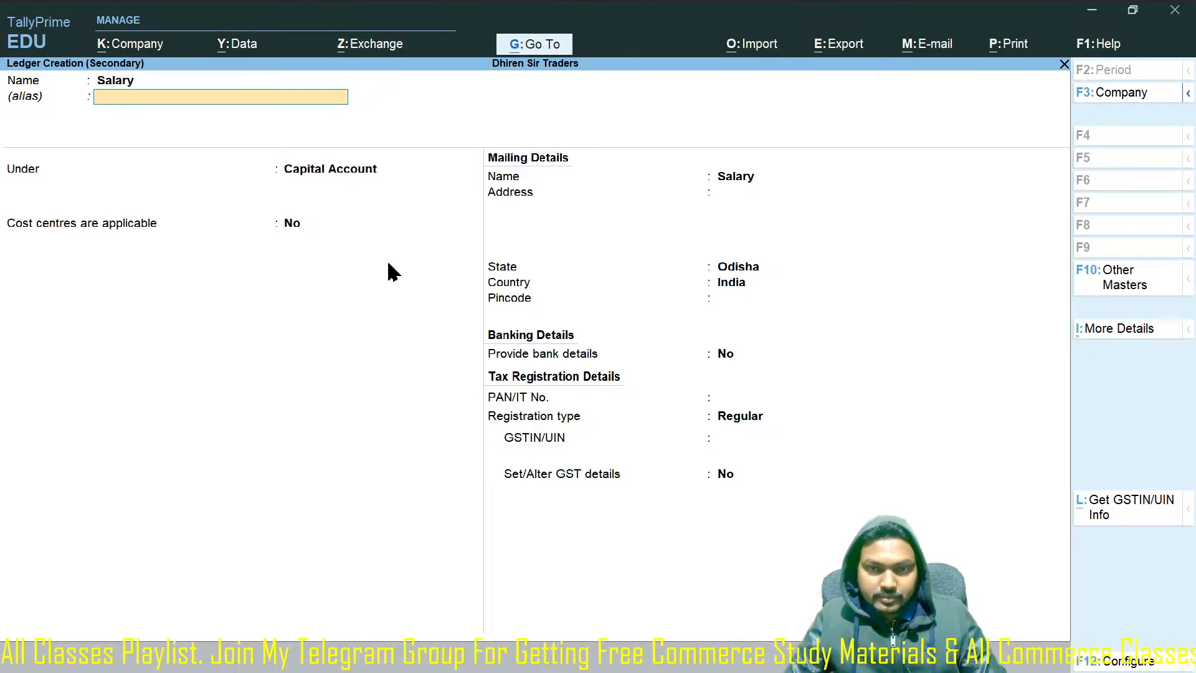
{"action": "type", "text": "Indi"}
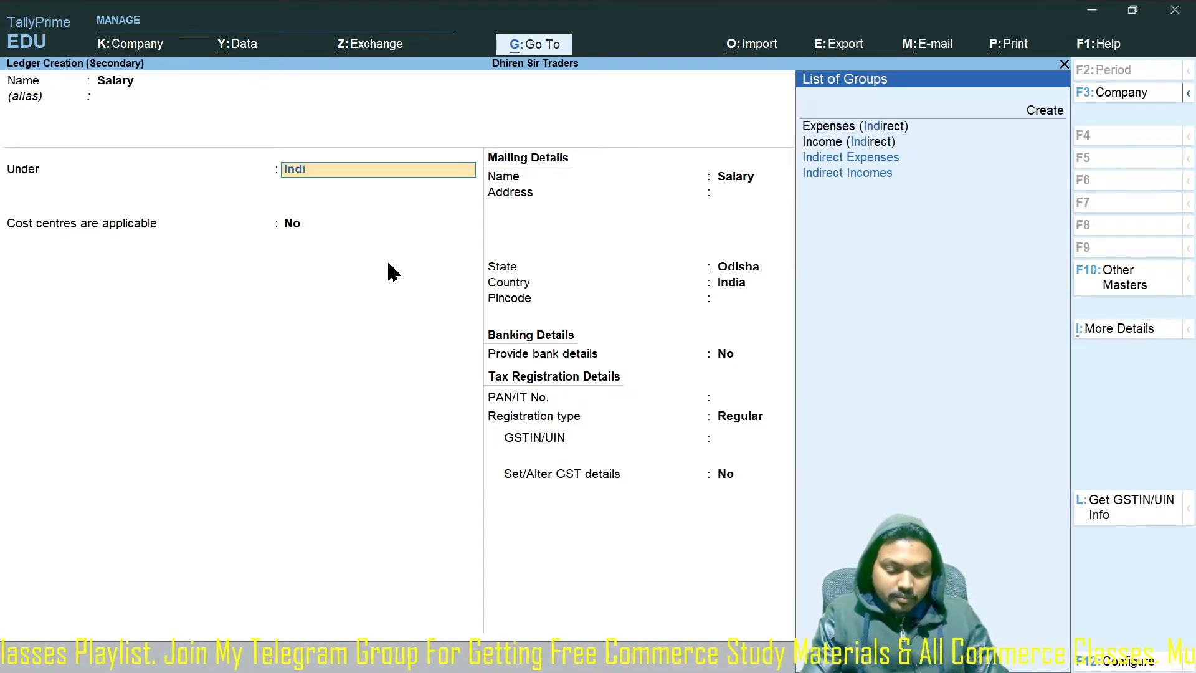
{"action": "key", "text": "Down"}
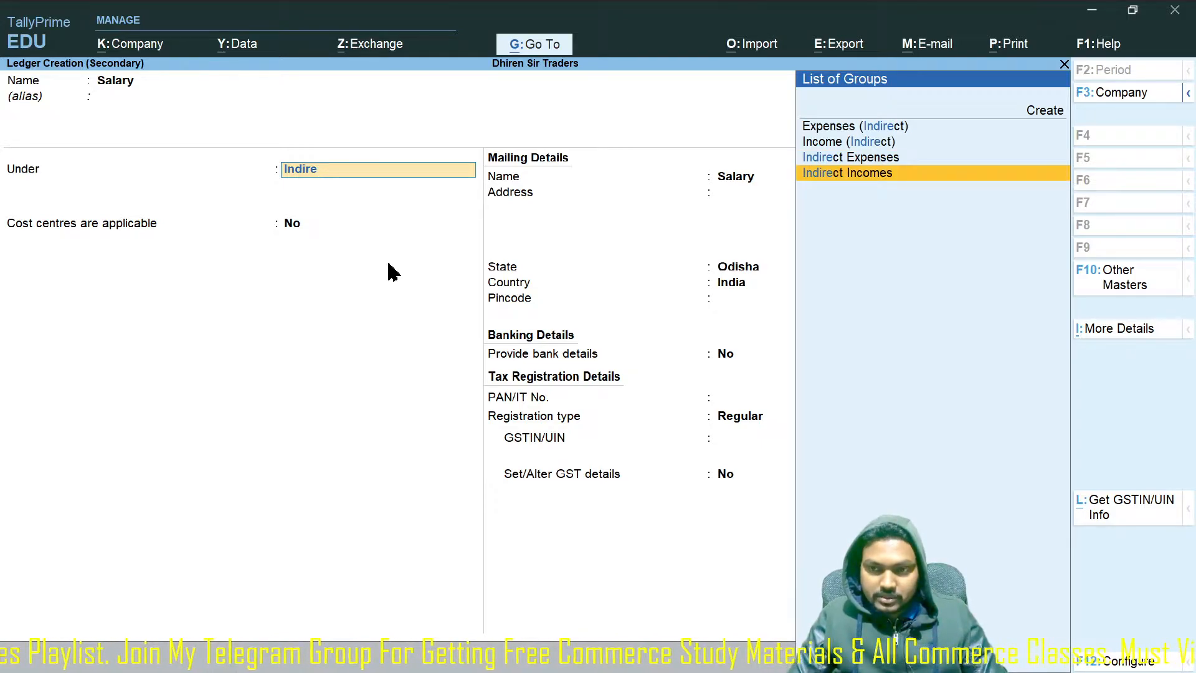
{"action": "key", "text": "Up"}
{"action": "key", "text": "Return"}
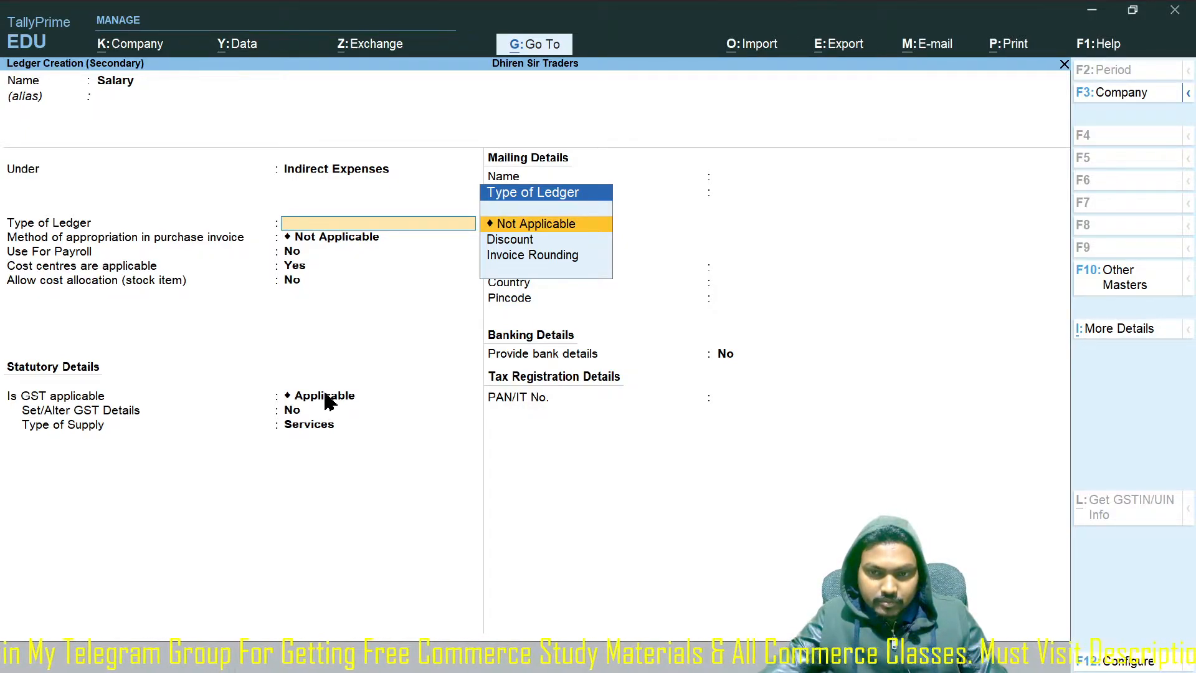
- Keep the Salary ledger's type as Not Applicable, set GST applicability to Not Applicable, and save the ledger
{"action": "key", "text": "Return"}
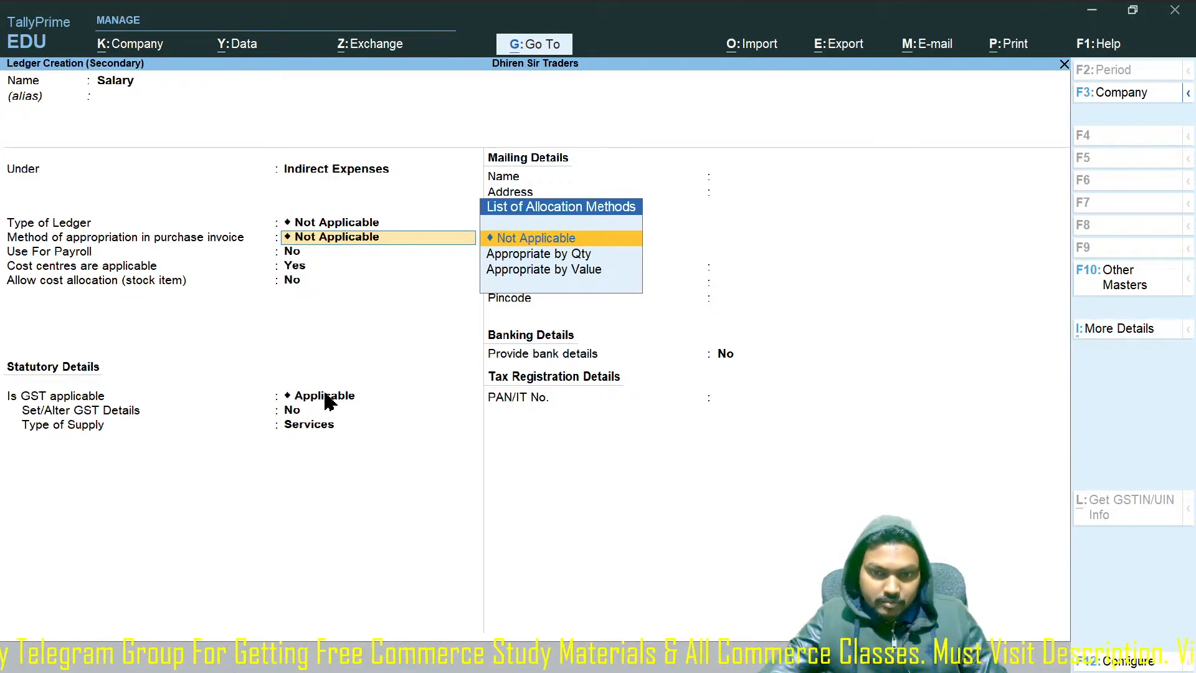
{"action": "left_click", "coordinate": [328, 400]}
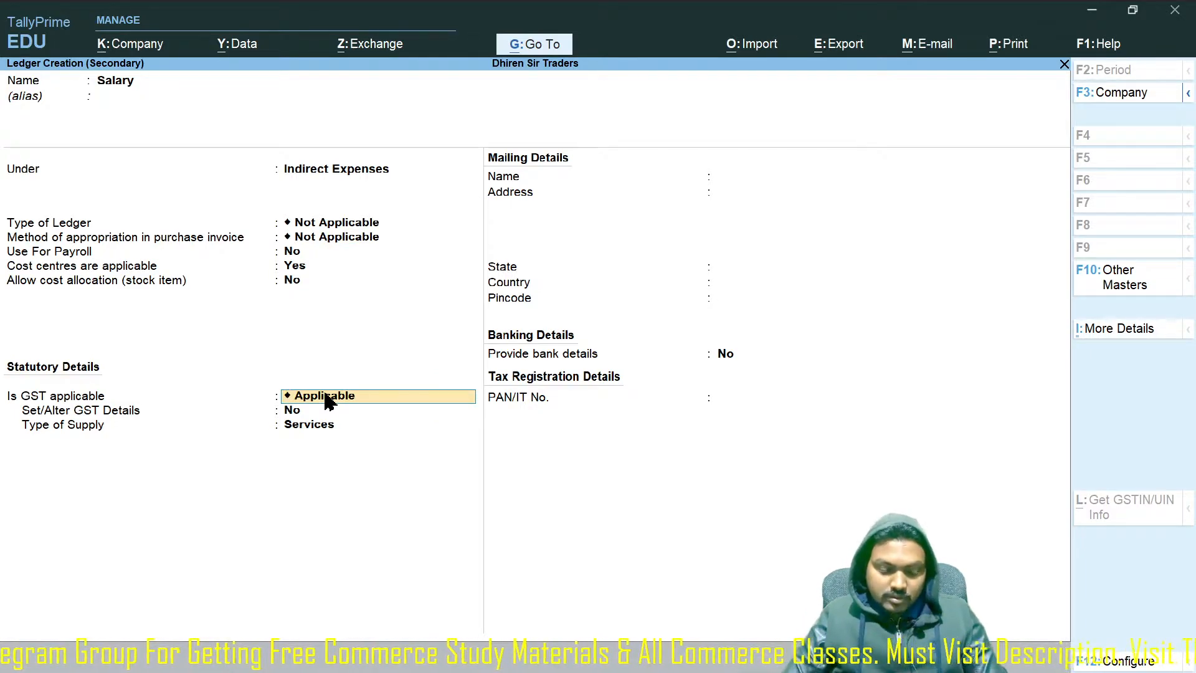
{"action": "left_click", "coordinate": [328, 400]}
{"action": "key", "text": "Down"}
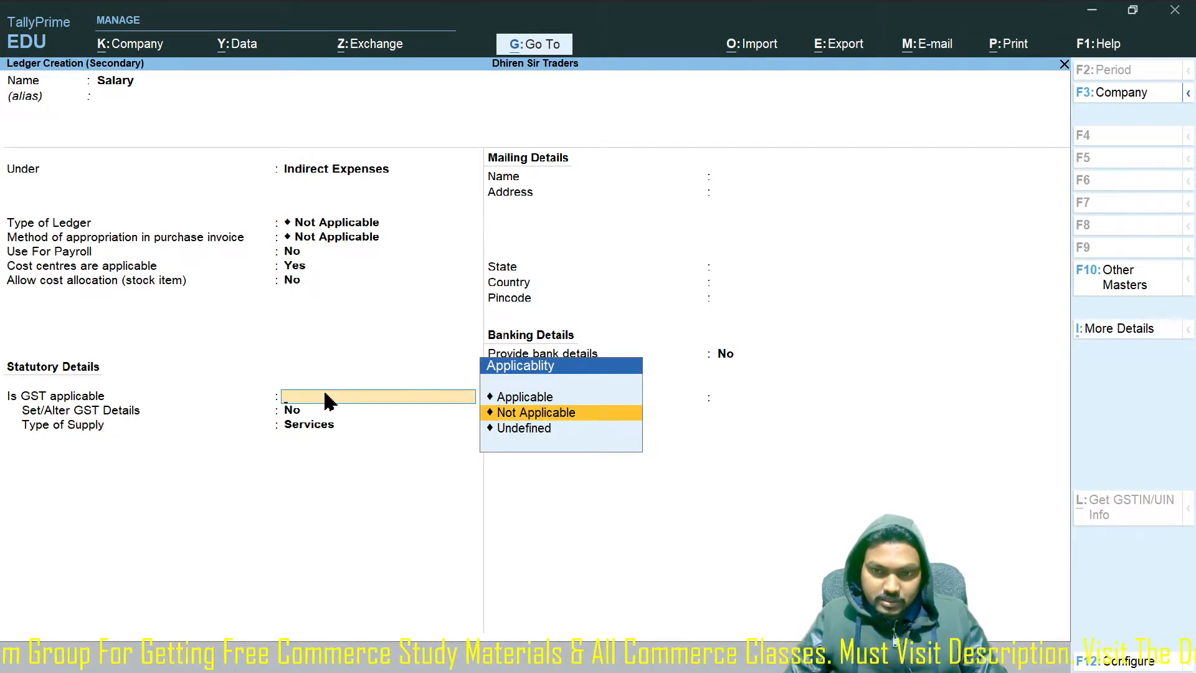
{"action": "key", "text": "Return"}
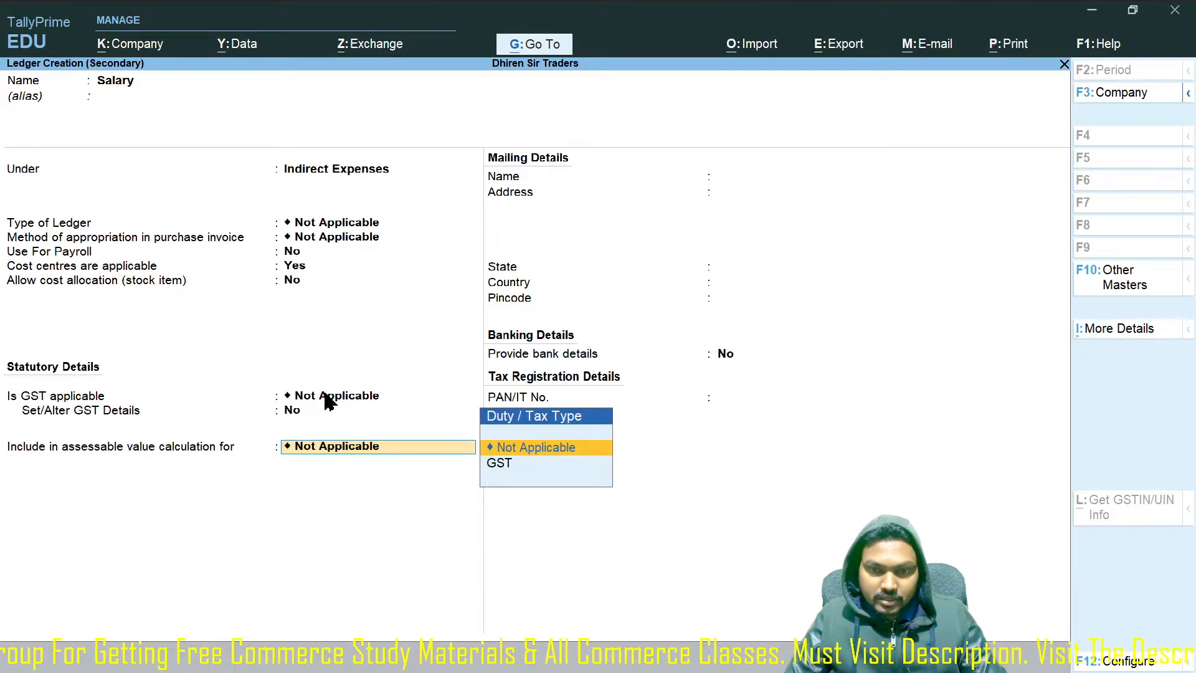
{"action": "key", "text": "Return"}
{"action": "key", "text": "ctrl+a"}
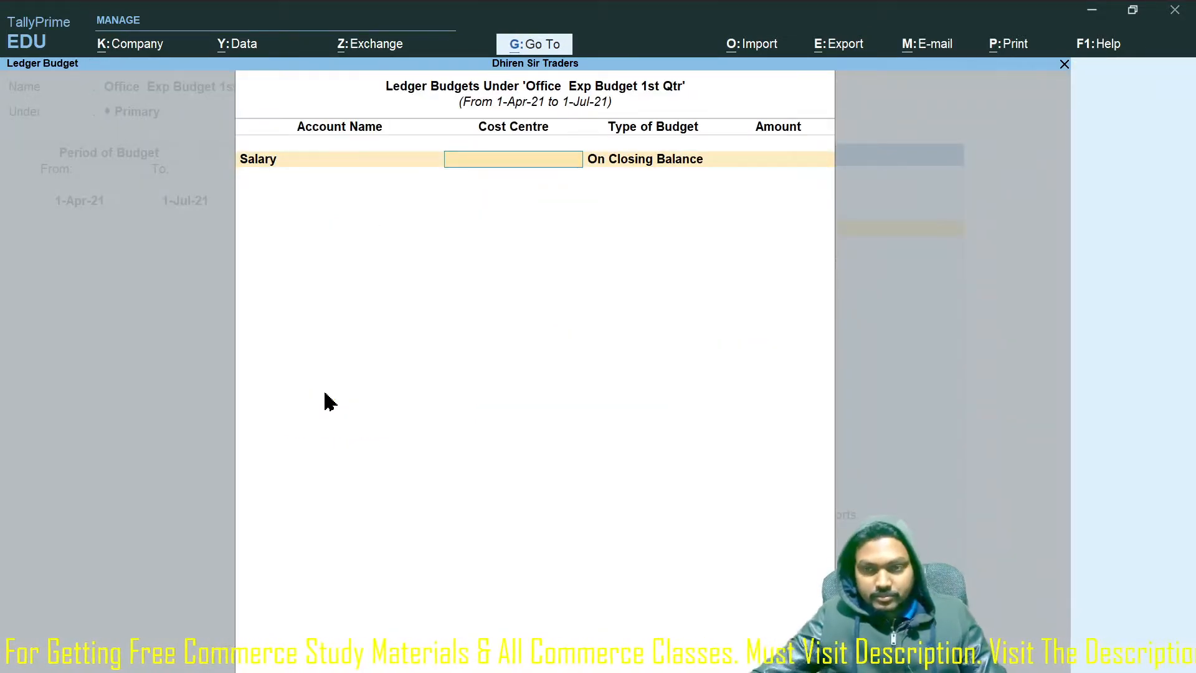
- Budget Salary at 50,000 on closing balance with cost centre Not Applicable, consulting the budgeted figure on the PowerPoint slide
{"action": "key", "text": "Return"}
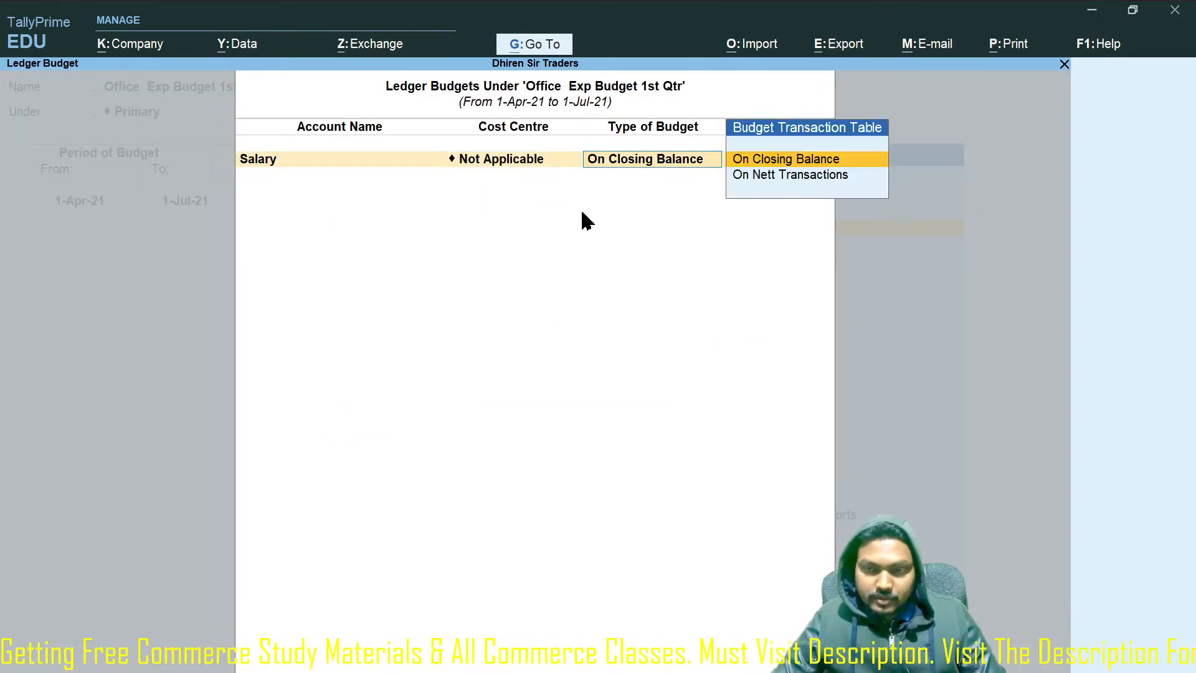
{"action": "key", "text": "Return"}
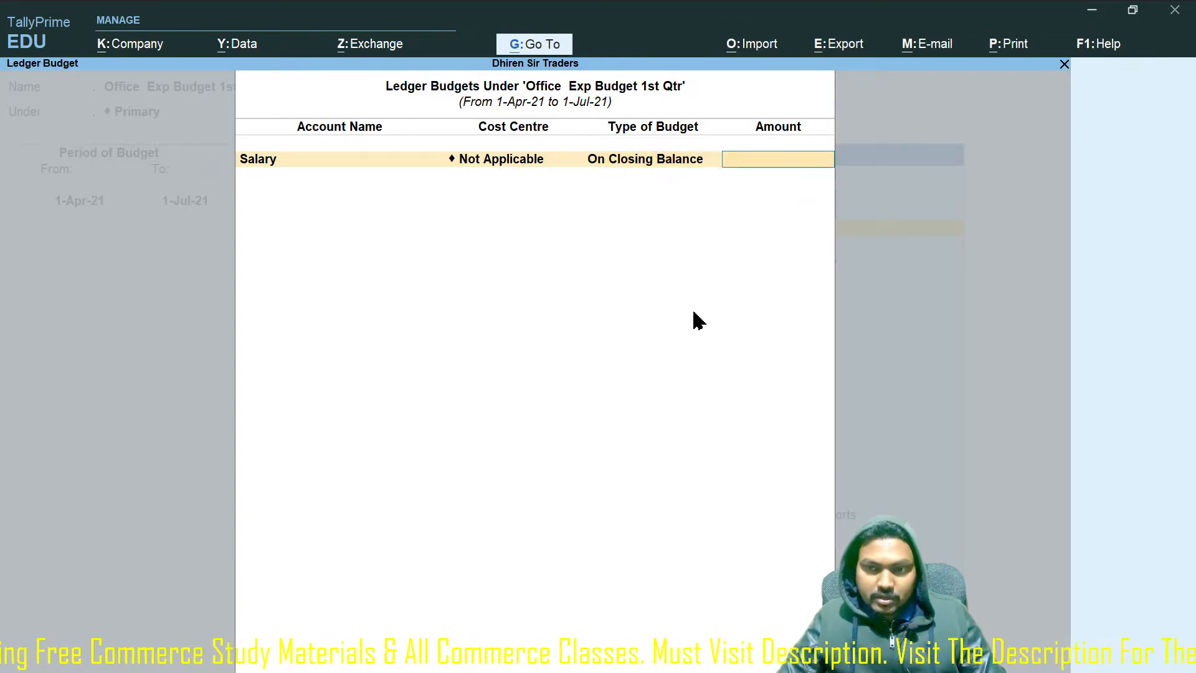
{"action": "key", "text": "alt+Tab"}
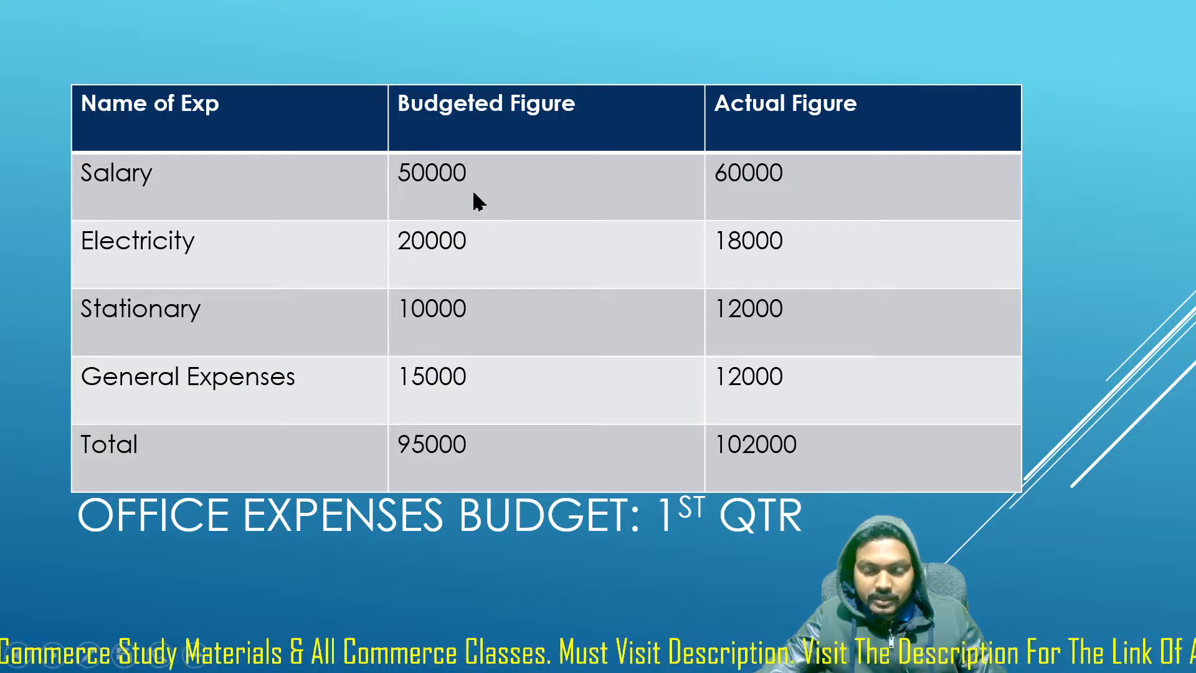
{"action": "key", "text": "alt+Tab"}
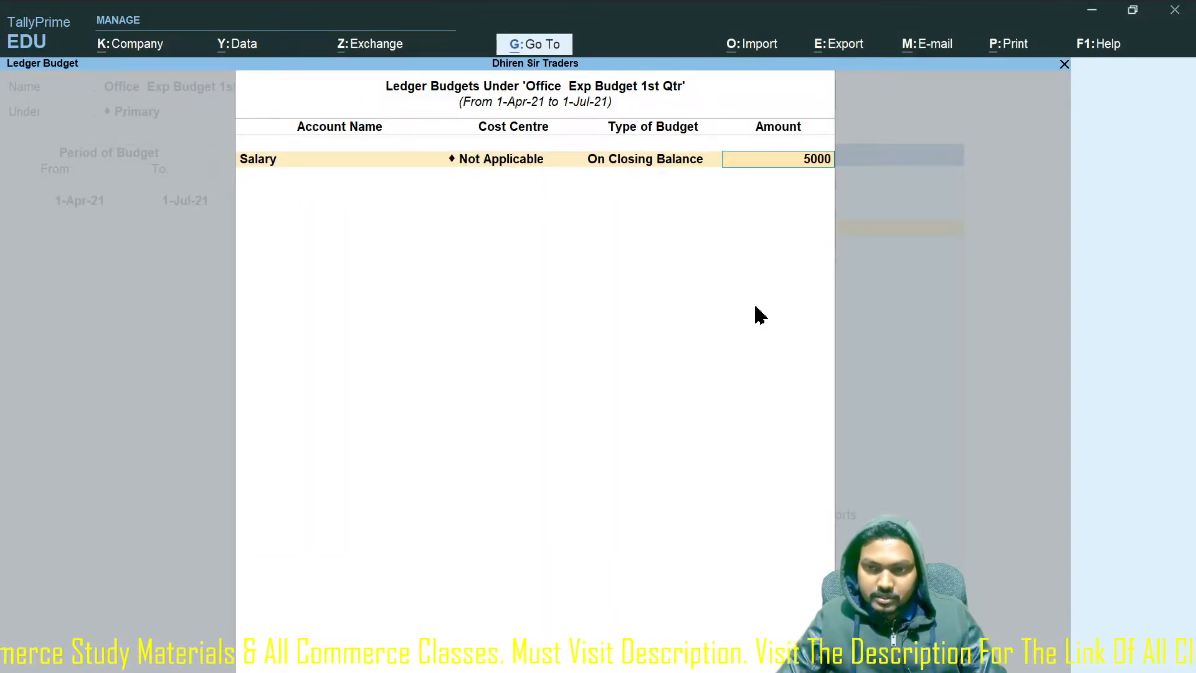
{"action": "key", "text": "Return"}
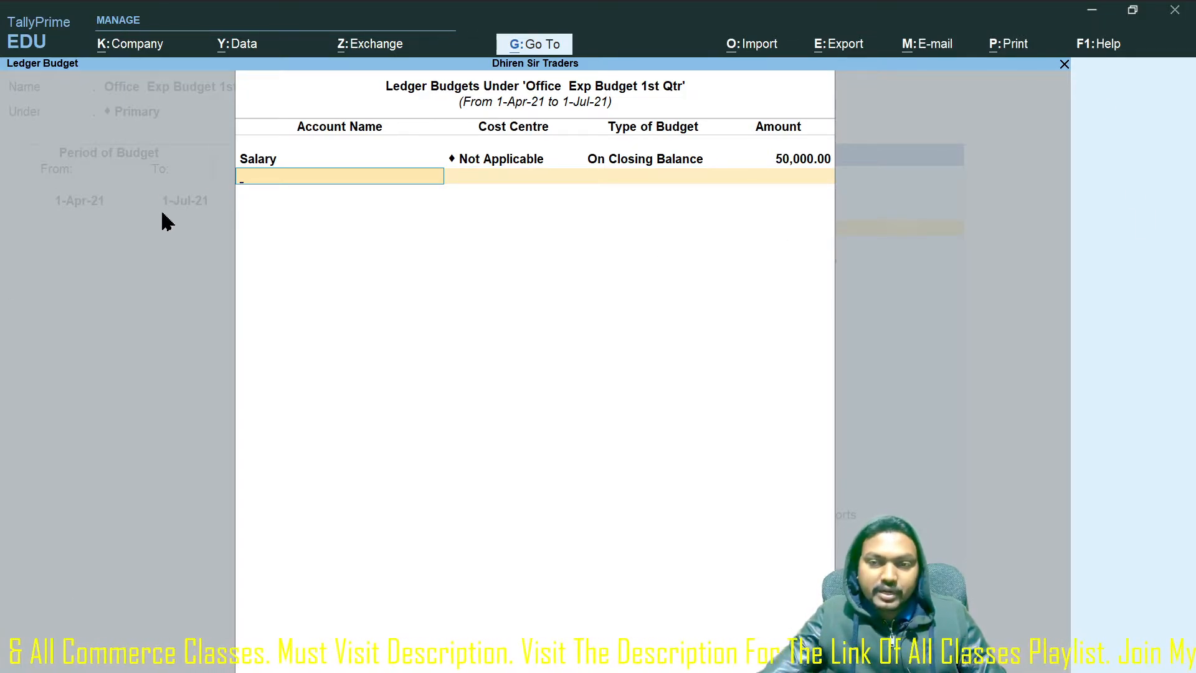
- Consult the expense budget figures on the PowerPoint slide, then leave Cost Centres budgets at No and save the budget in TallyPrime
{"action": "key", "text": "alt+Tab"}
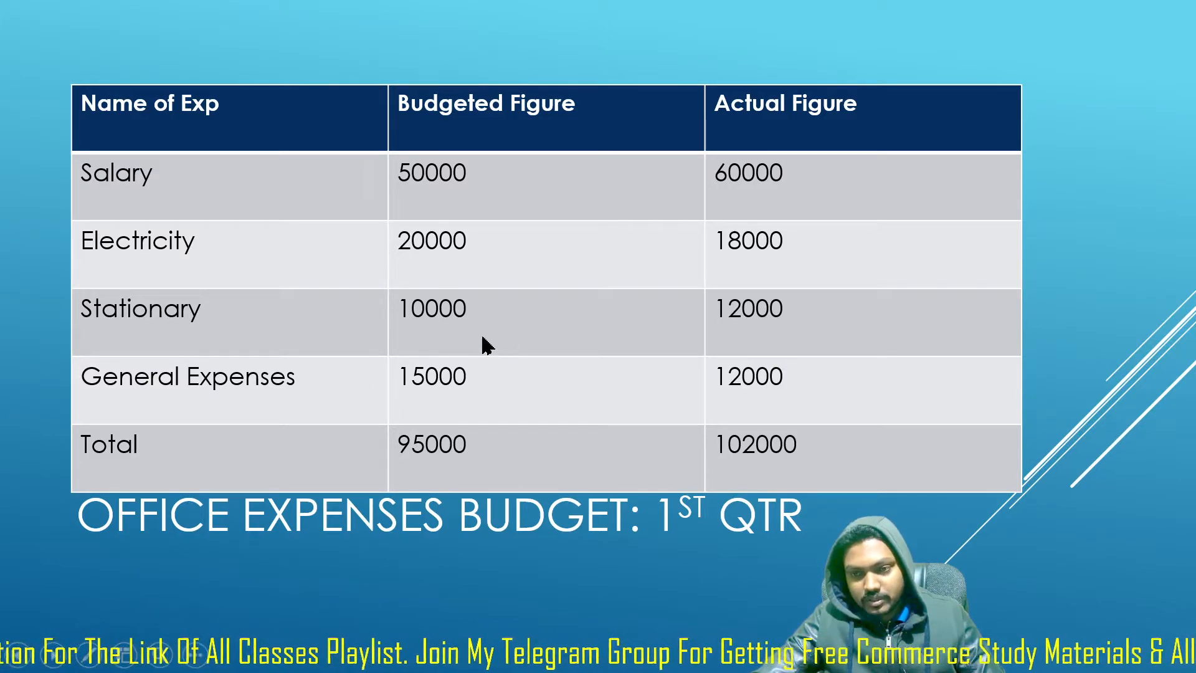
{"action": "key", "text": "alt+Tab"}
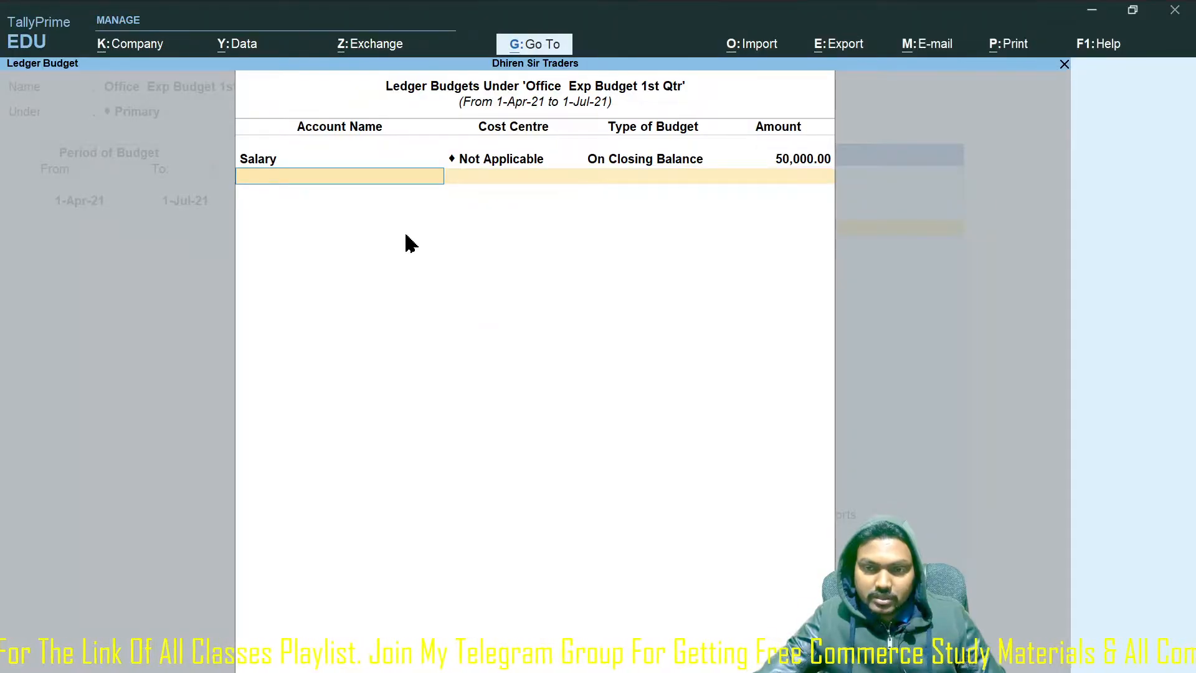
{"action": "key", "text": "alt+Tab"}
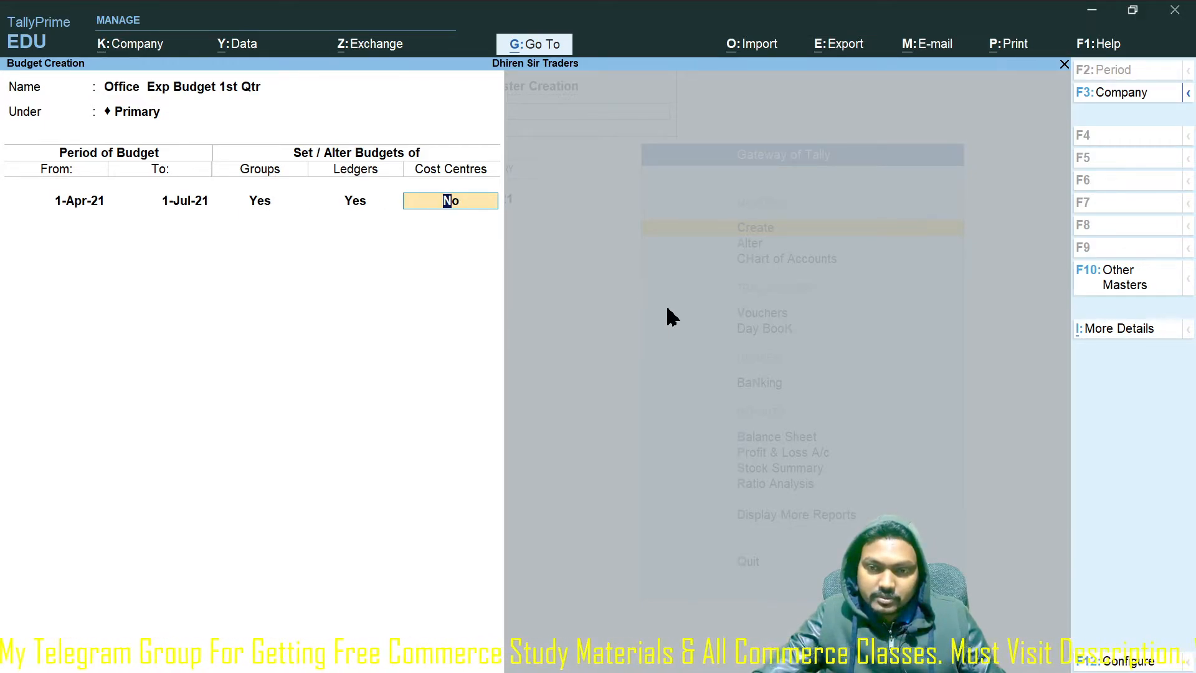
{"action": "key", "text": "Return"}
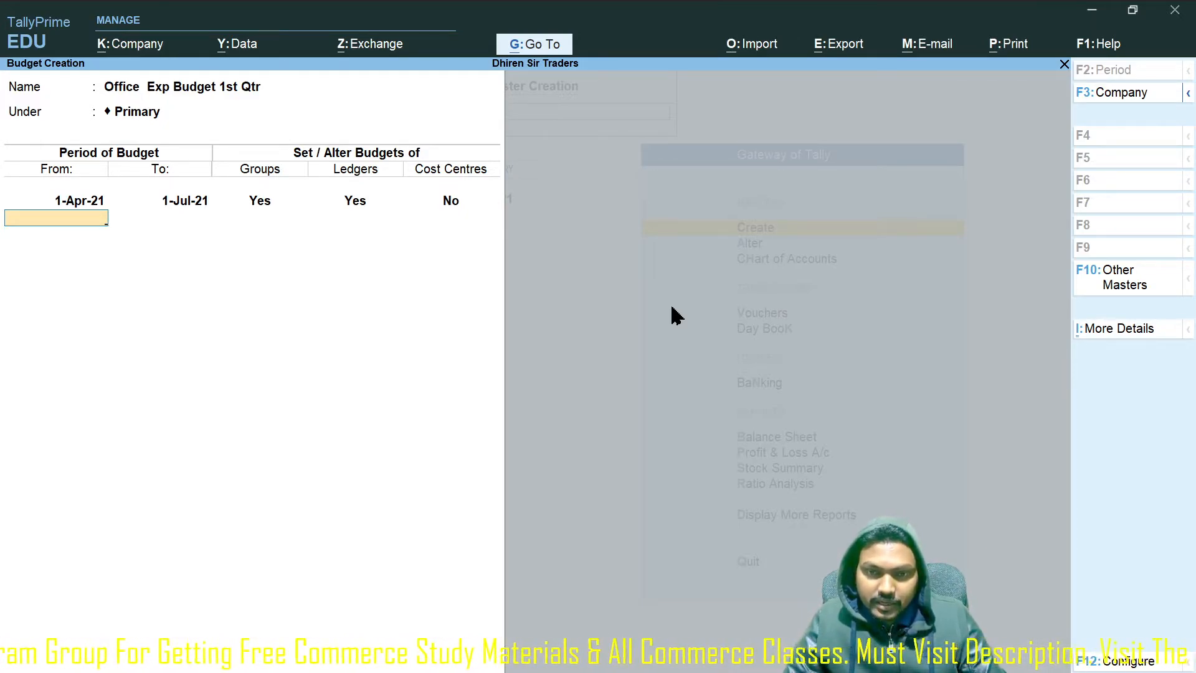
{"action": "key", "text": "Return"}
{"action": "key", "text": "Return"}
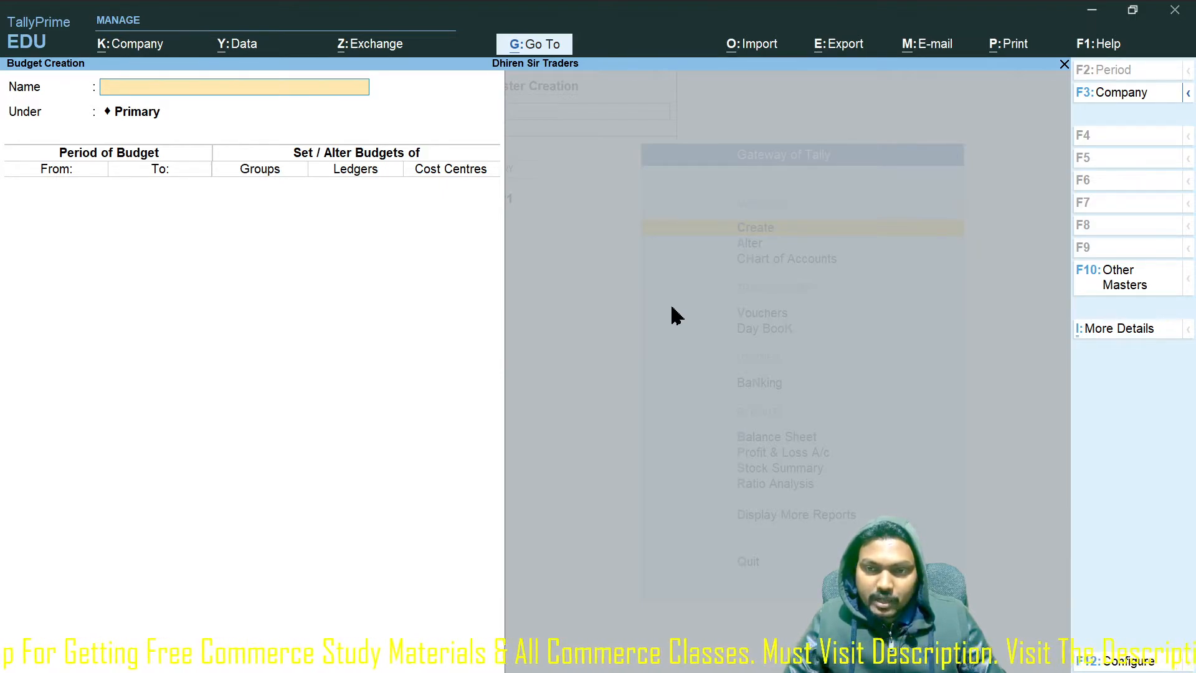
- Check the Actual Figure column on the PowerPoint slide, then return to TallyPrime and leave budget creation
{"action": "key", "text": "alt+Tab"}
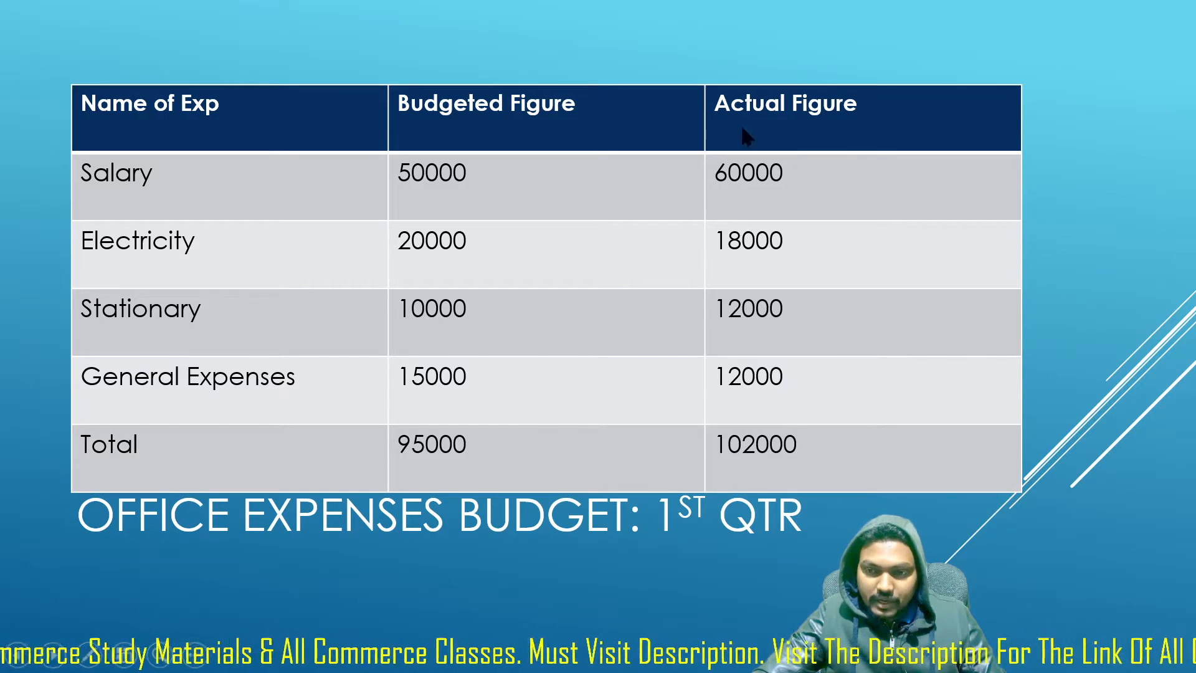
{"action": "key", "text": "alt+Tab"}
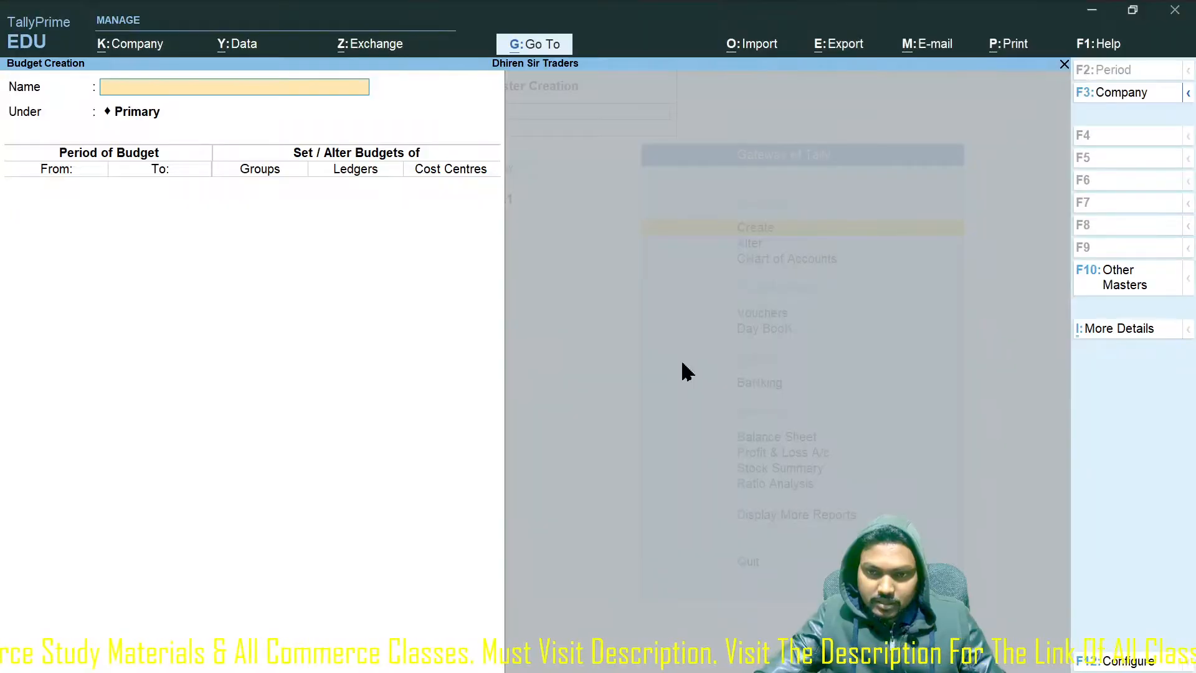
{"action": "key", "text": "Escape"}
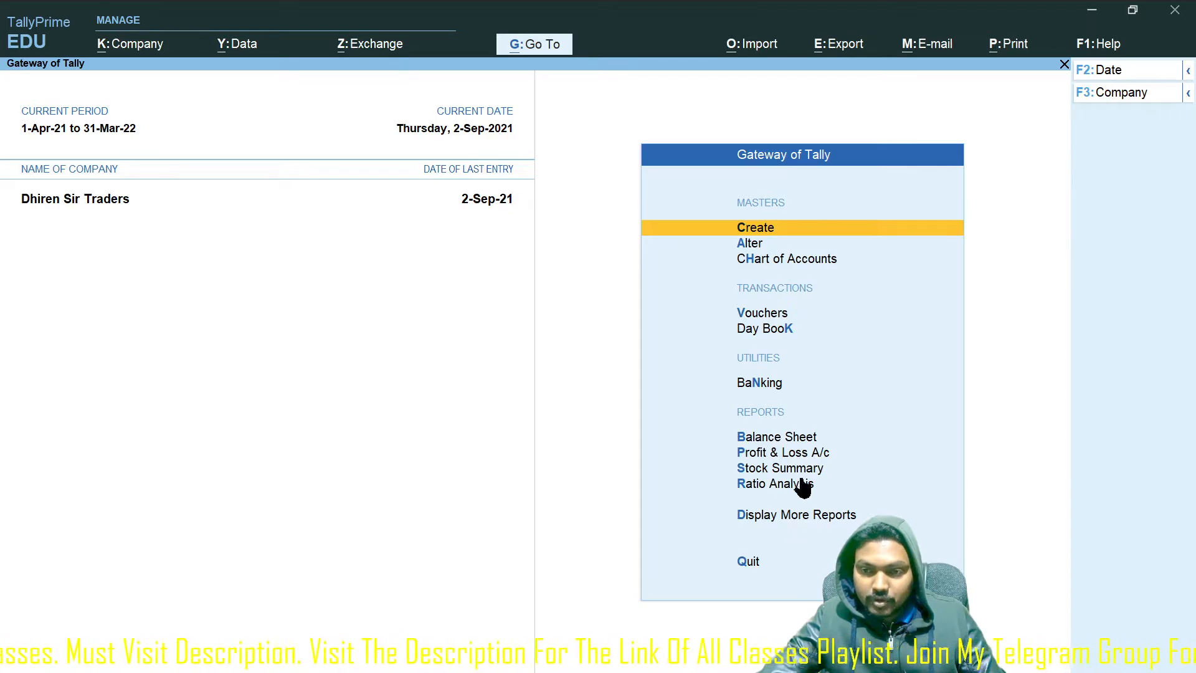
- Compare the Trial Balance with the "Office Exp Budget 1st Qtr" budget using Budget Variance, then close the report
{"action": "left_click", "coordinate": [776, 518]}
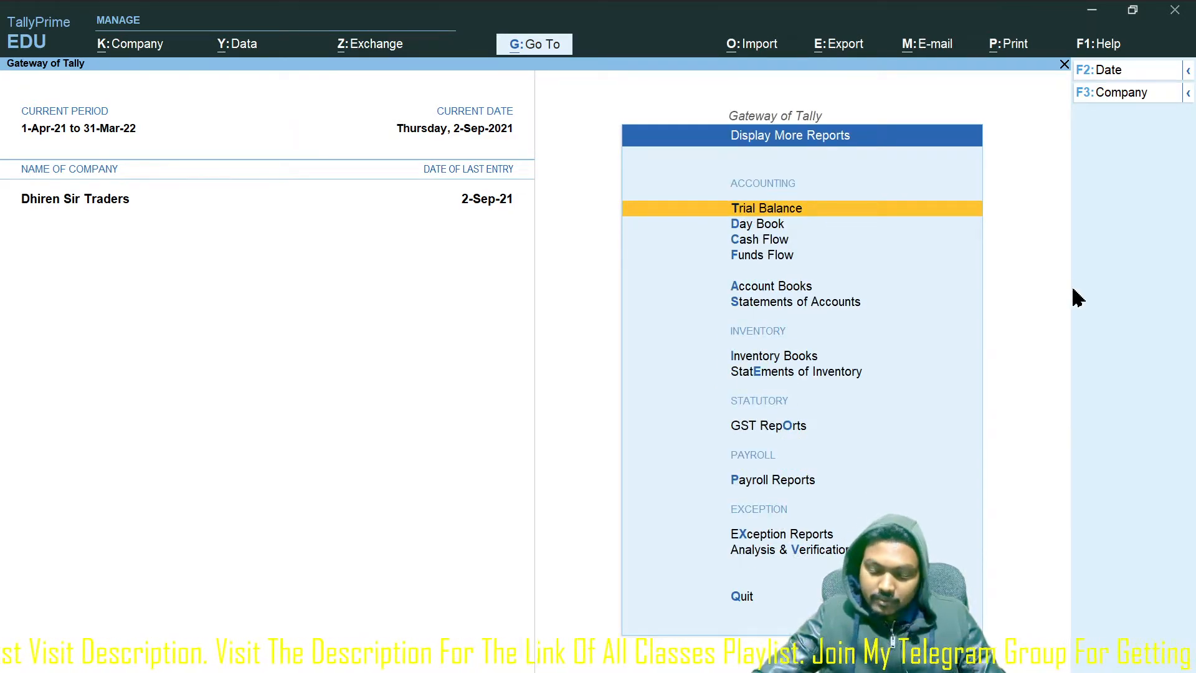
{"action": "key", "text": "Return"}
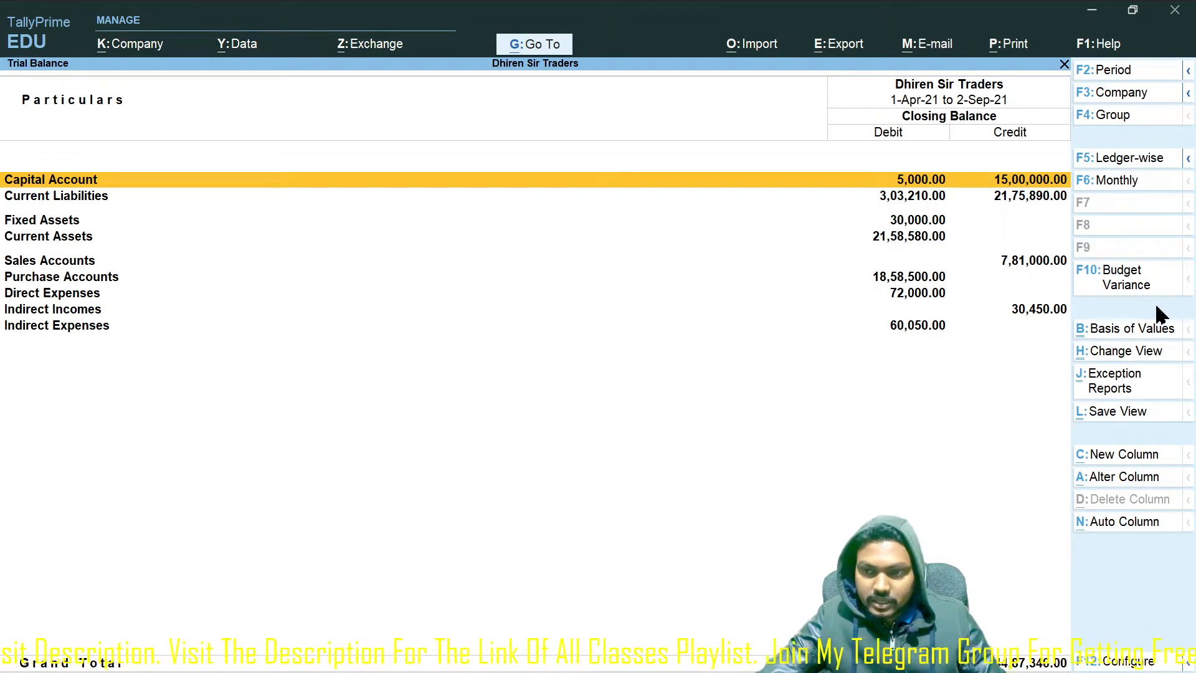
{"action": "left_click", "coordinate": [1114, 274]}
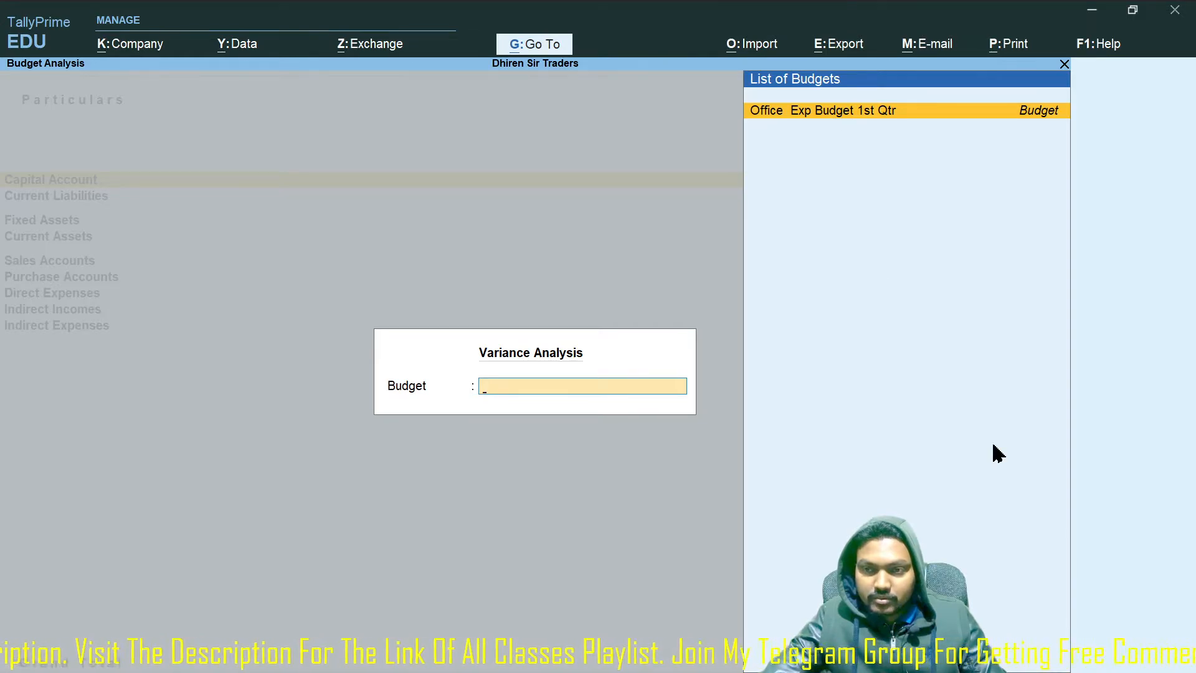
{"action": "key", "text": "Return"}
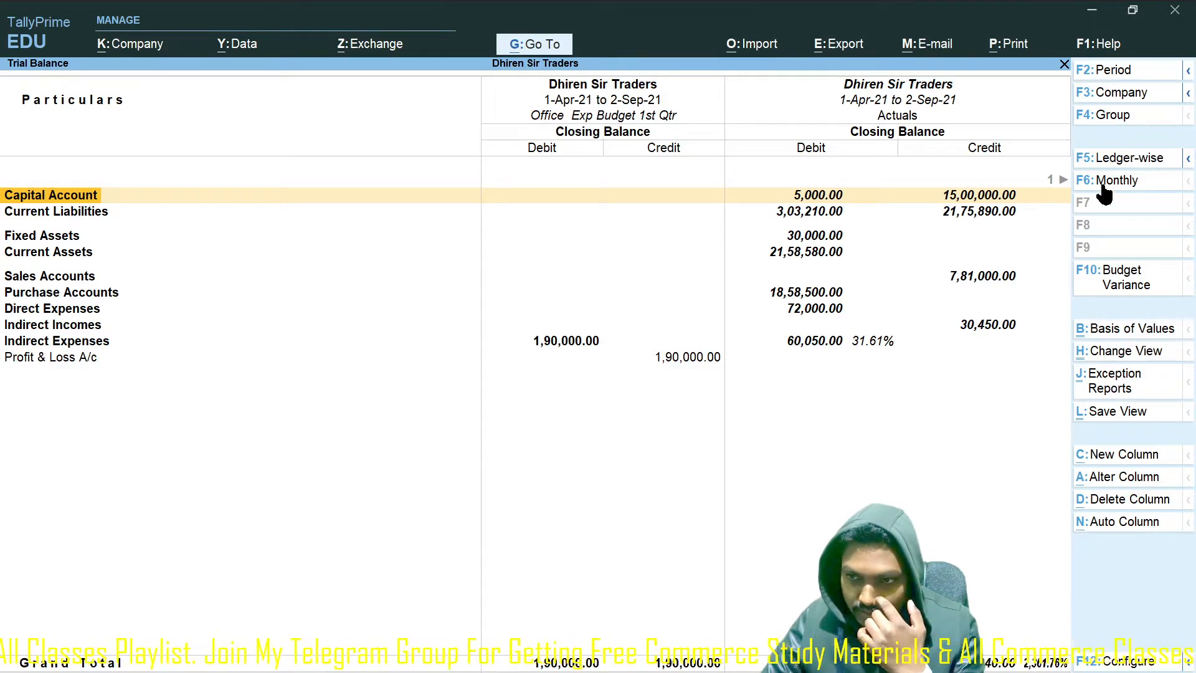
{"action": "left_click", "coordinate": [1115, 116]}
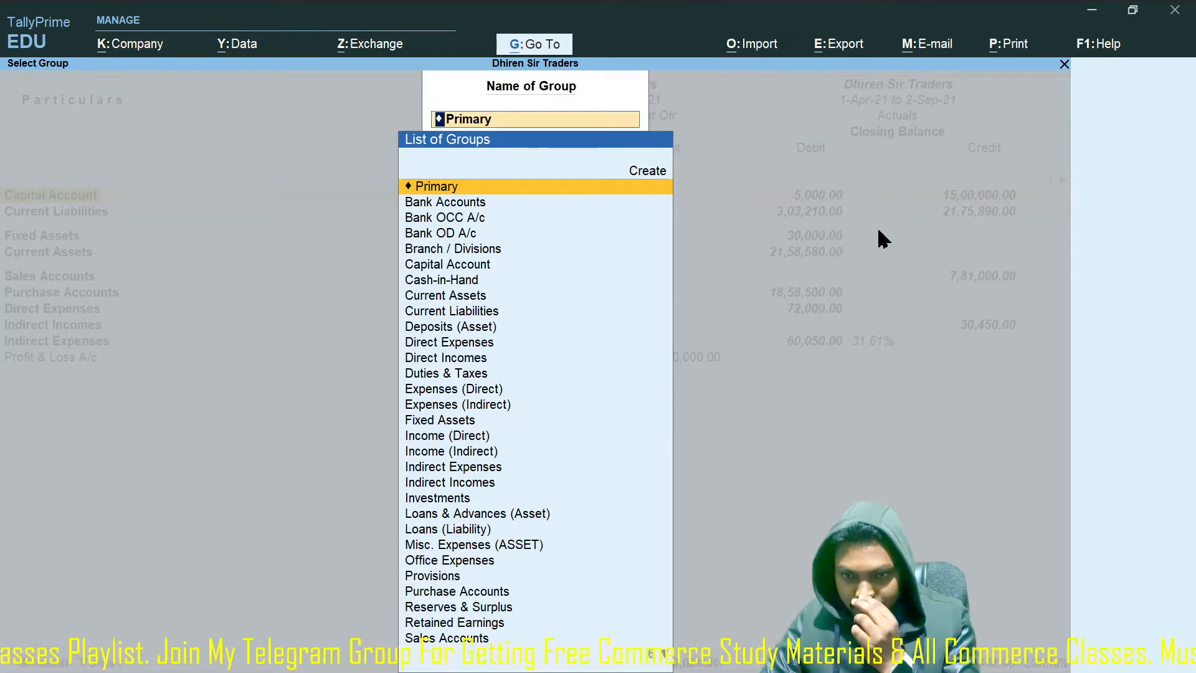
{"action": "key", "text": "Escape"}
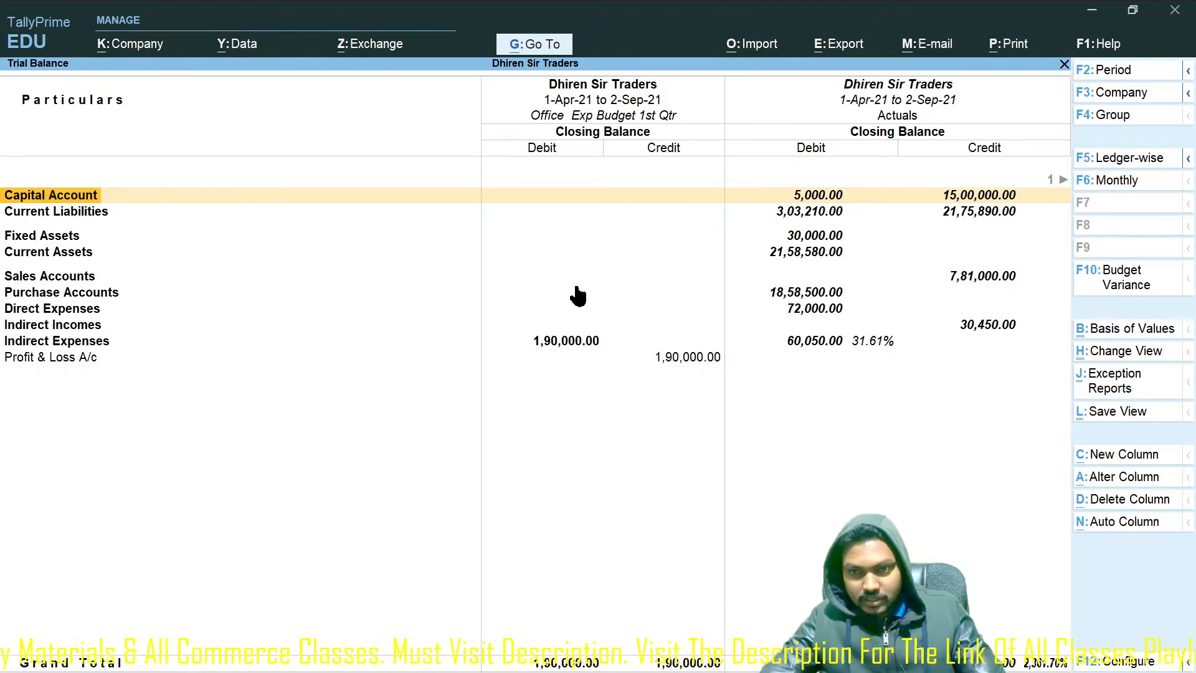
{"action": "key", "text": "Escape"}
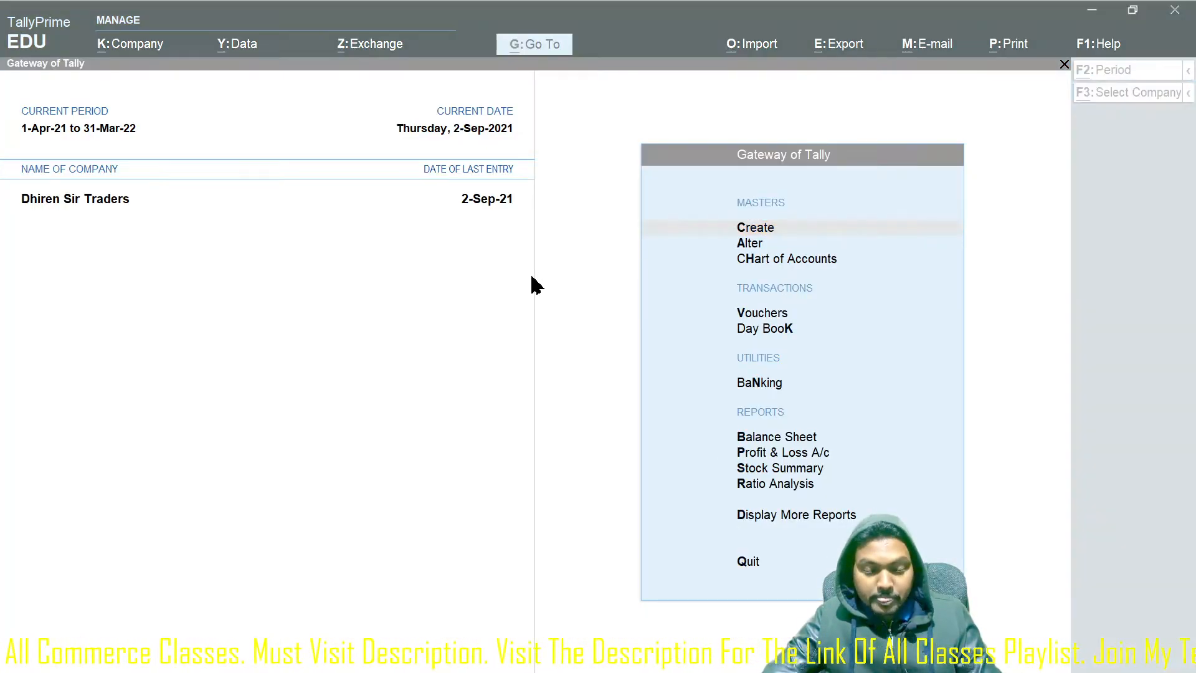
- Consult the actual expenses on the PowerPoint slide, then start a payment voucher in TallyPrime dated 1-May-21
{"action": "key", "text": "alt+Tab"}
{"action": "key", "text": "alt+Tab"}
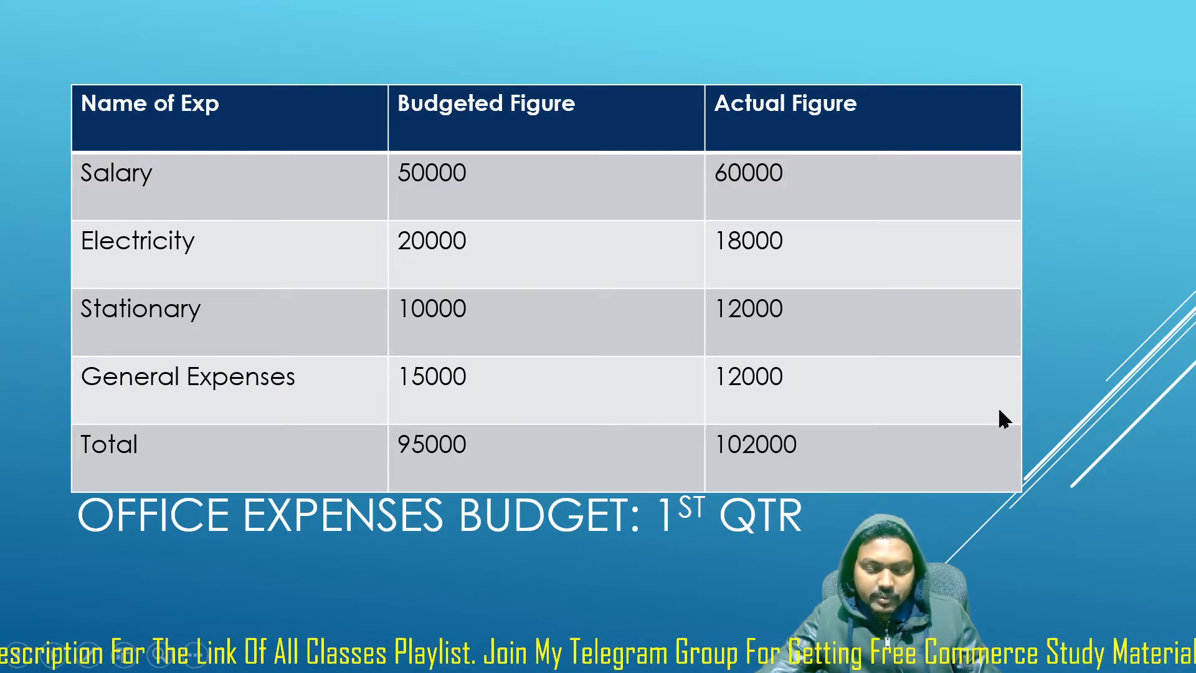
{"action": "key", "text": "alt+Tab"}
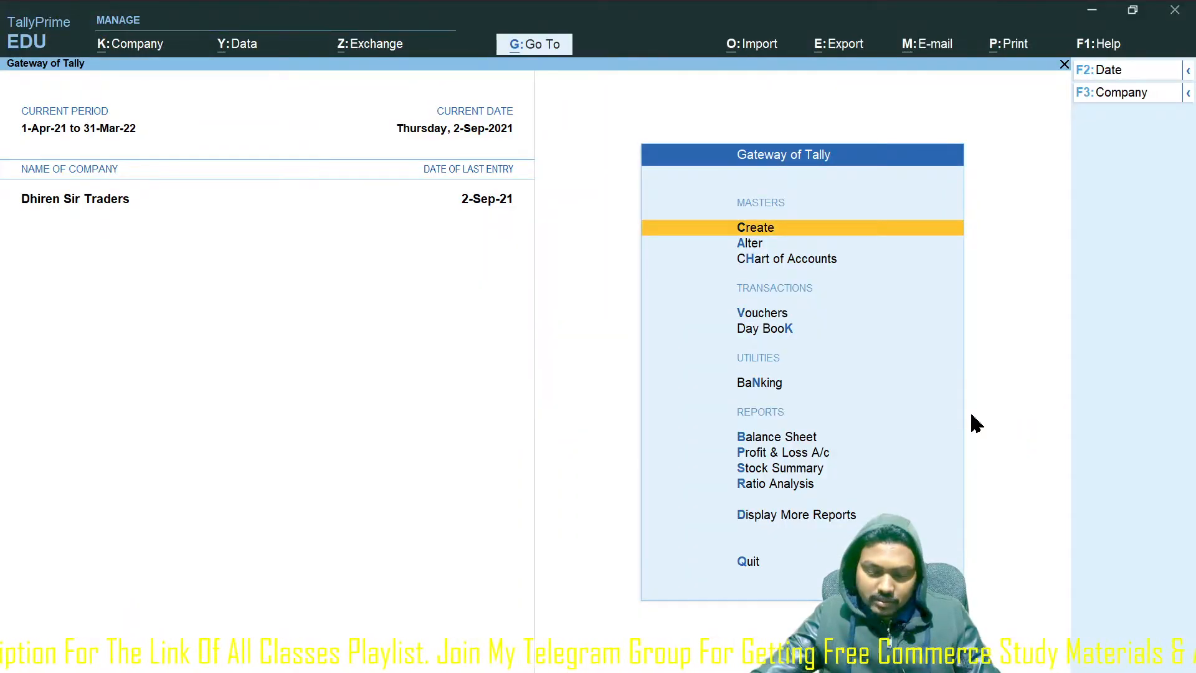
{"action": "key", "text": "v"}
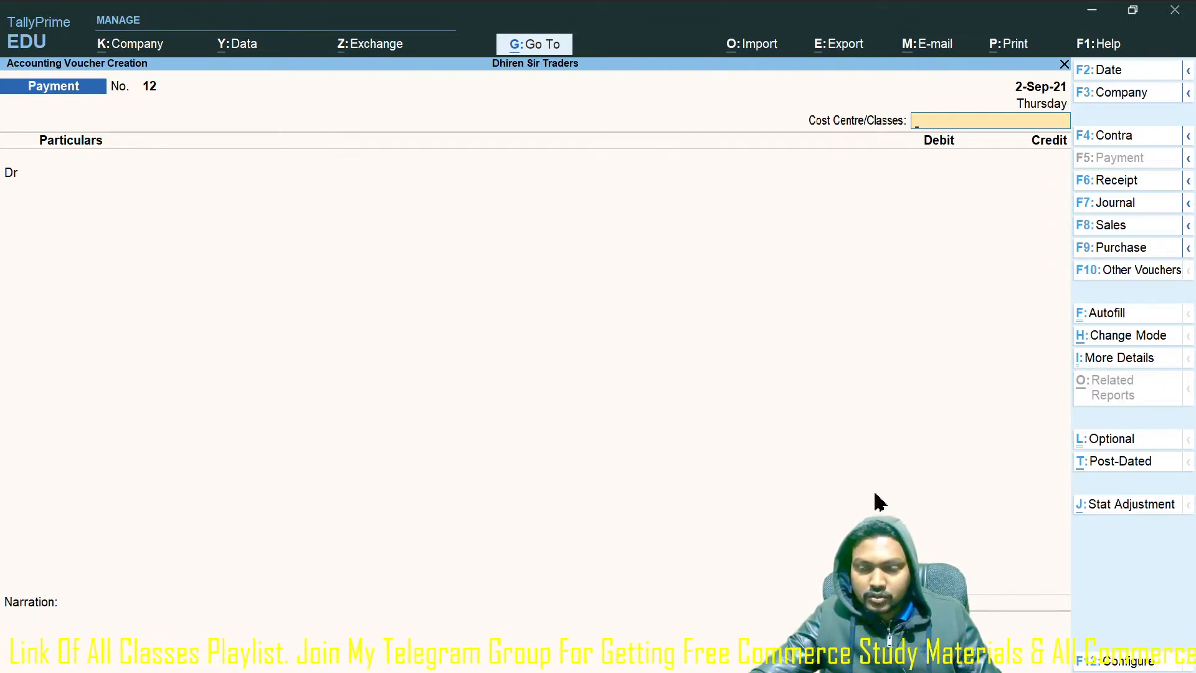
{"action": "key", "text": "F2"}
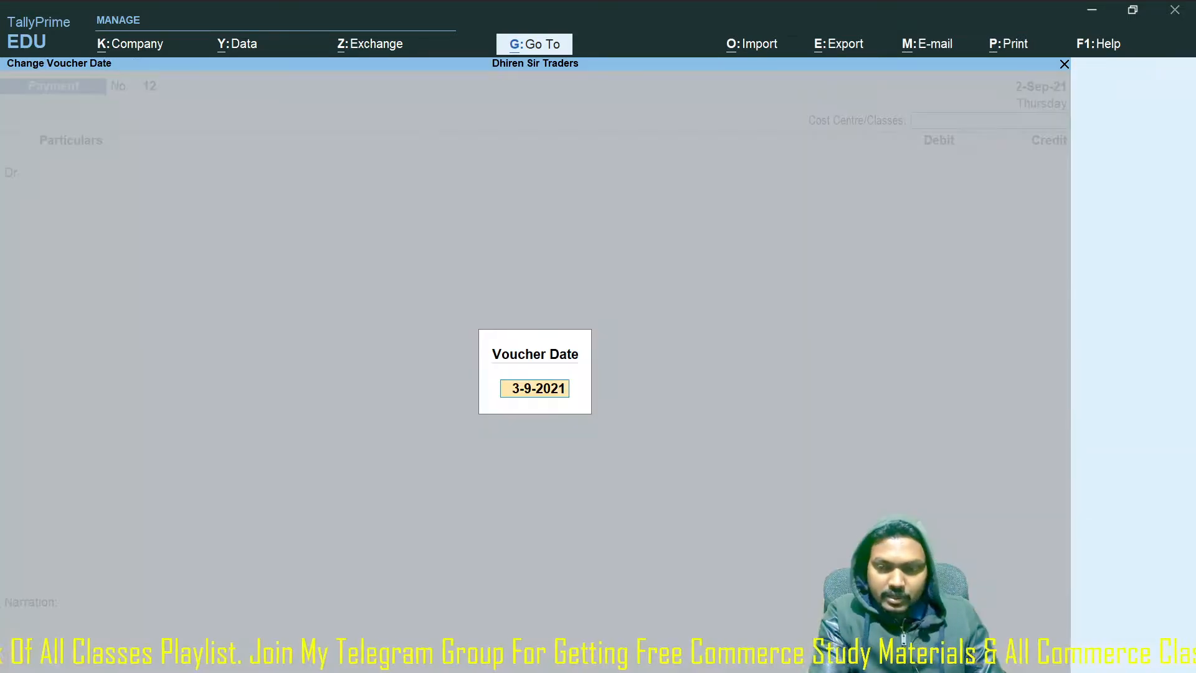
{"action": "type", "text": "1-5"}
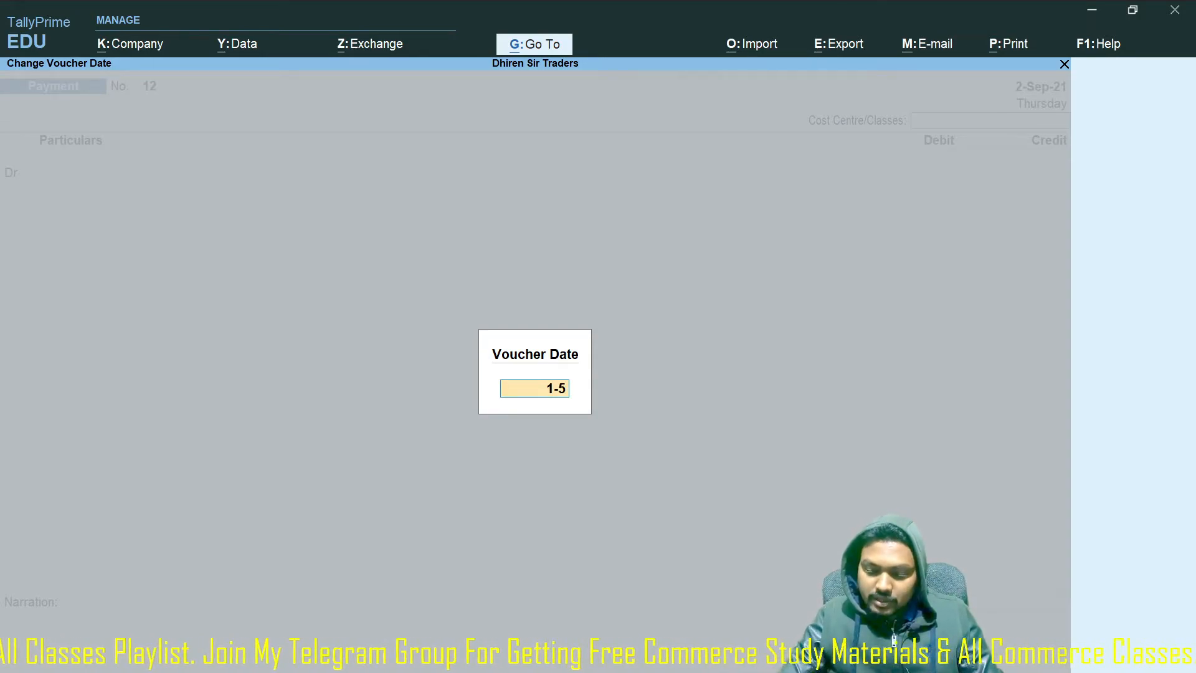
{"action": "key", "text": "Return"}
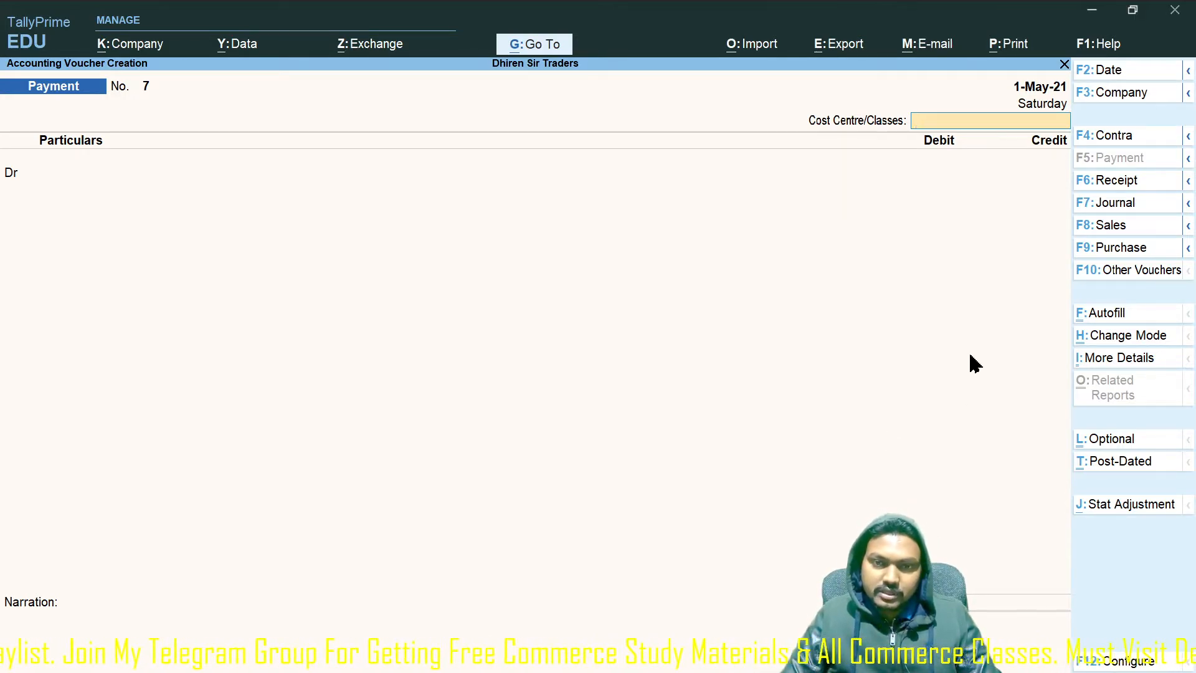
{"action": "key", "text": "Return"}
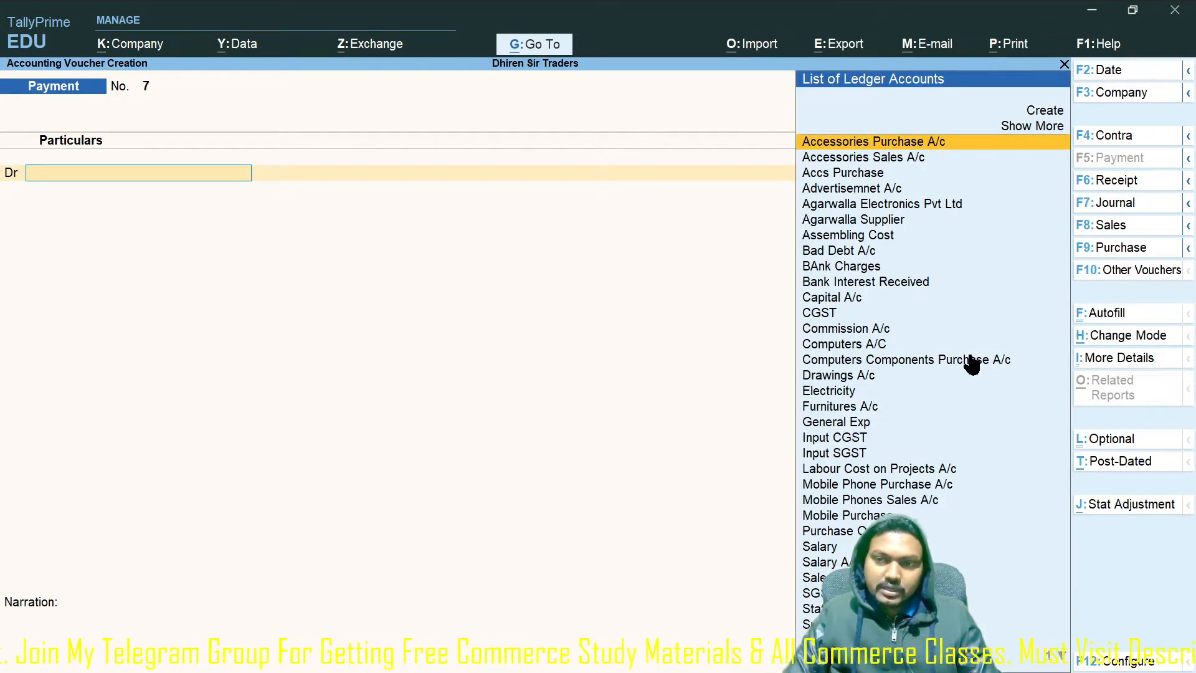
{"action": "type", "text": "Cash"}
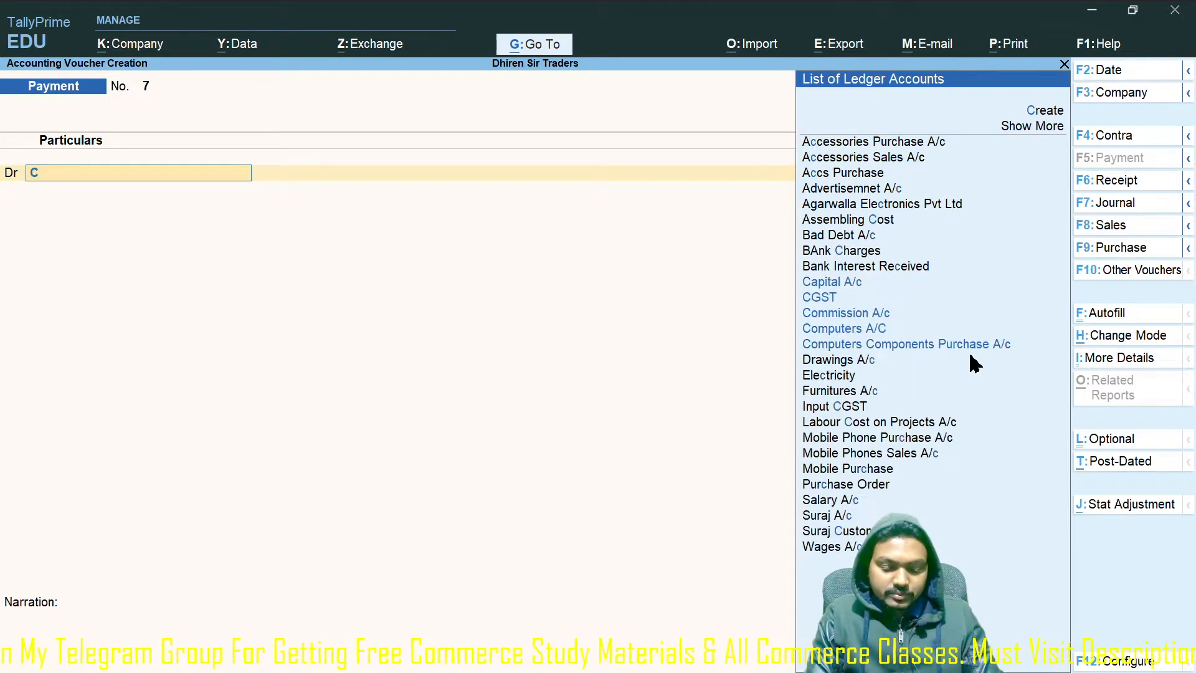
{"action": "key", "text": "Return"}
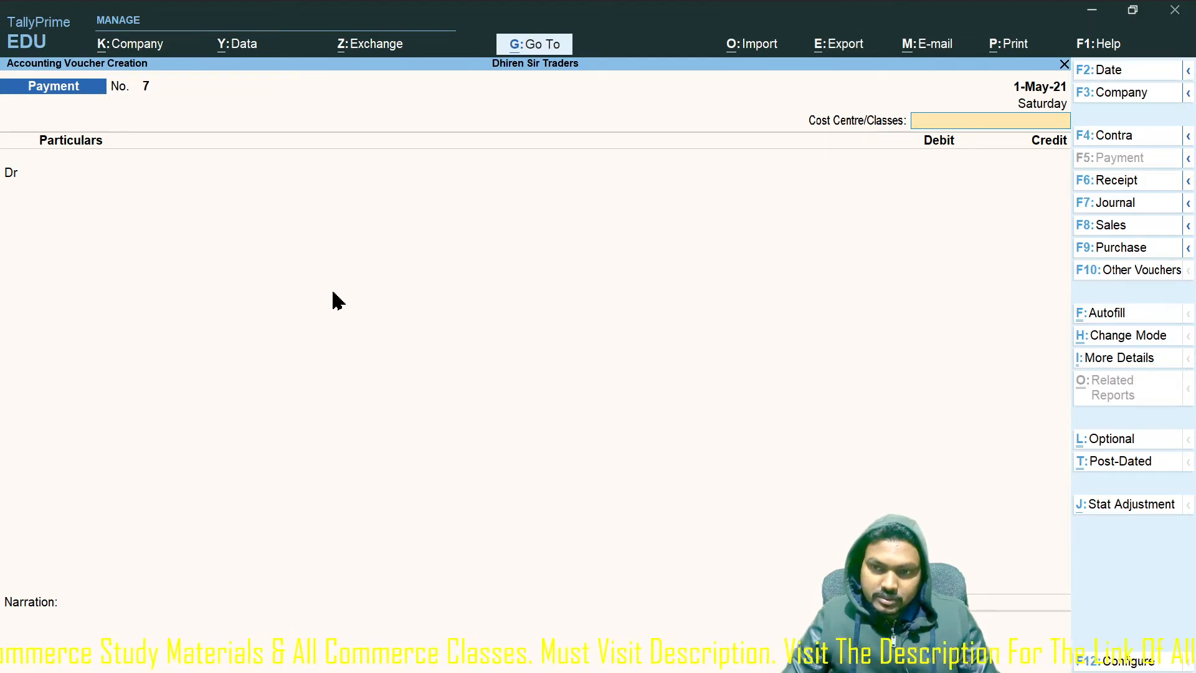
- Debit Salary with the slide's actual figure of 60,000, cost centre class Not Applicable, and allocate the full amount under cost category Project- 01
{"action": "key", "text": "Return"}
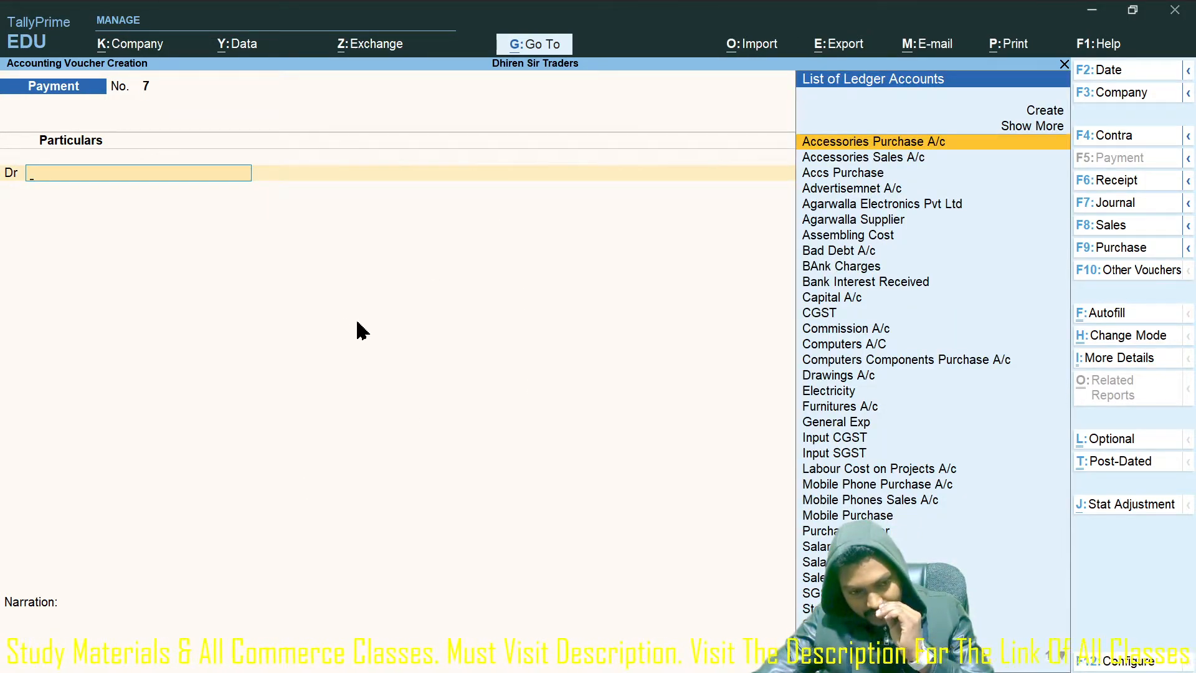
{"action": "type", "text": "Salar"}
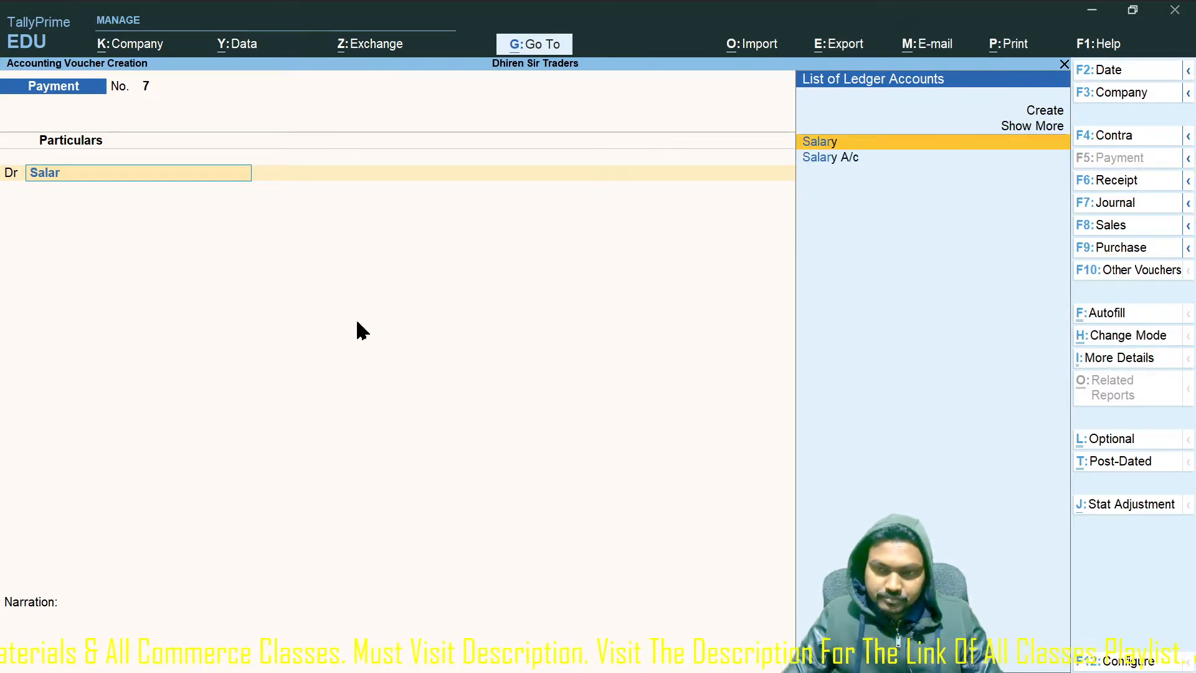
{"action": "key", "text": "Return"}
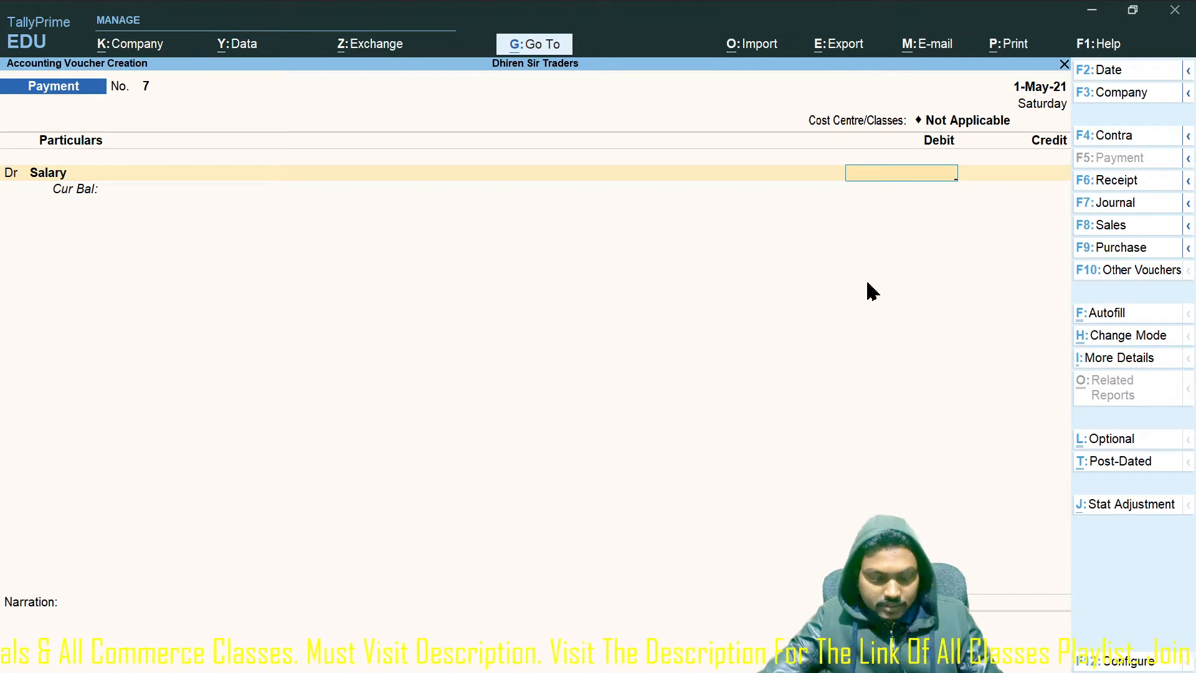
{"action": "key", "text": "alt+Tab"}
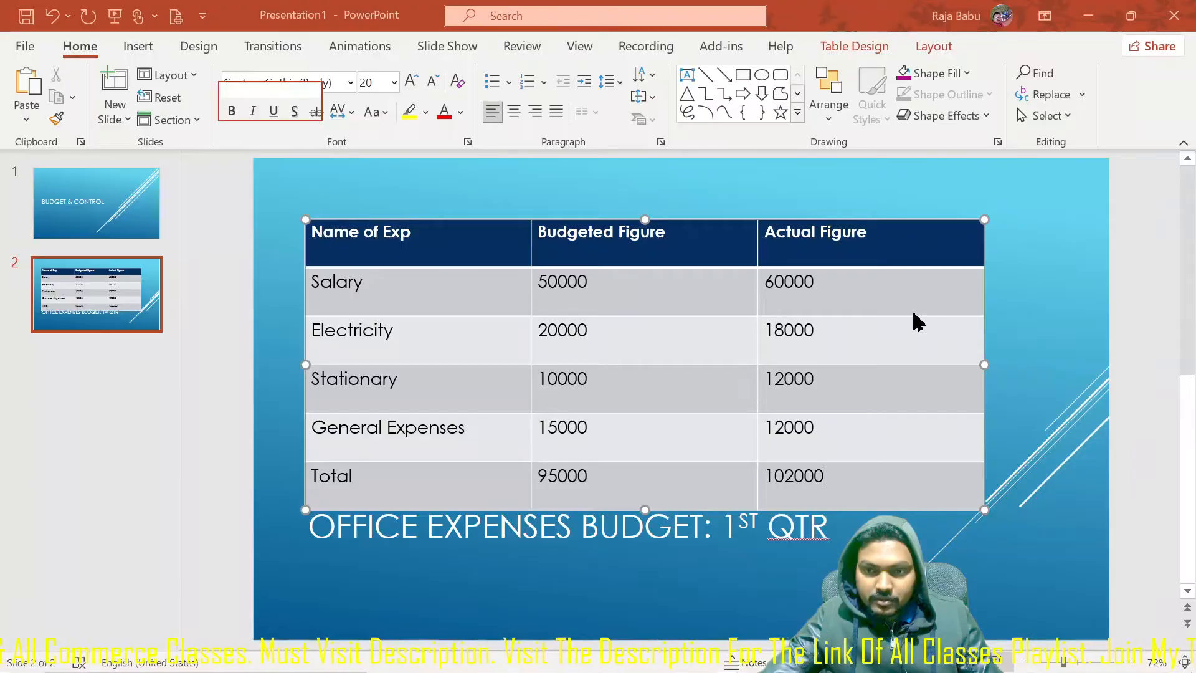
{"action": "key", "text": "alt+Tab"}
{"action": "key", "text": "Tab"}
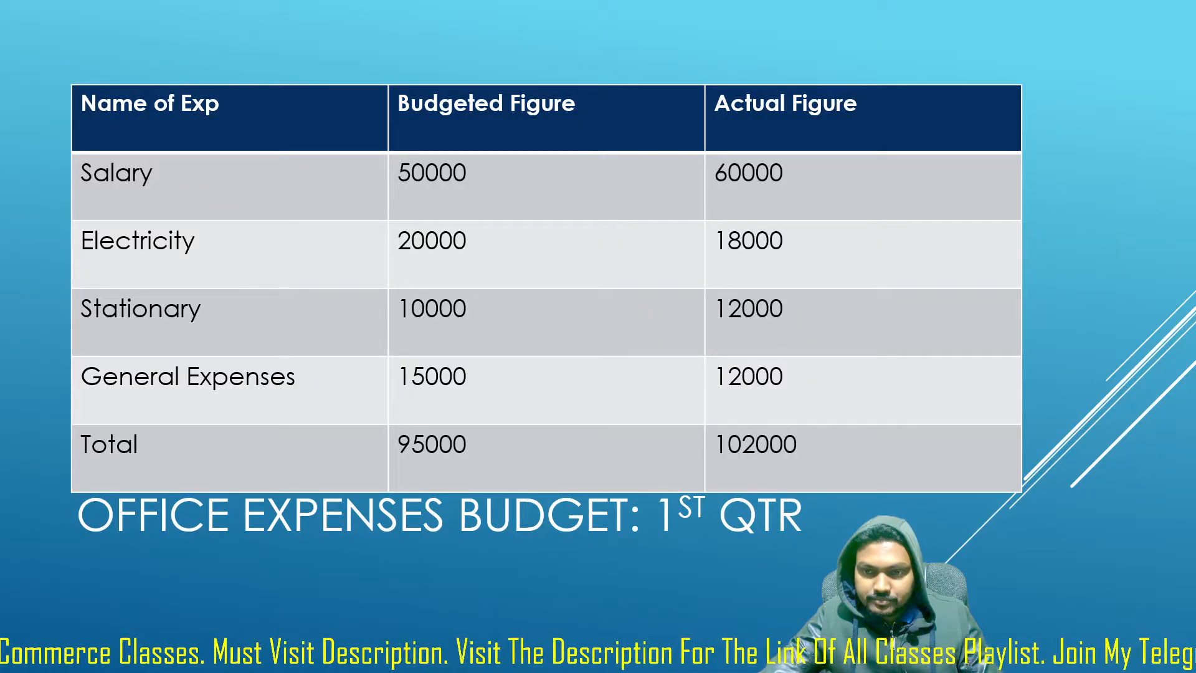
{"action": "key", "text": "alt+Tab"}
{"action": "key", "text": "Tab"}
{"action": "type", "text": "6"}
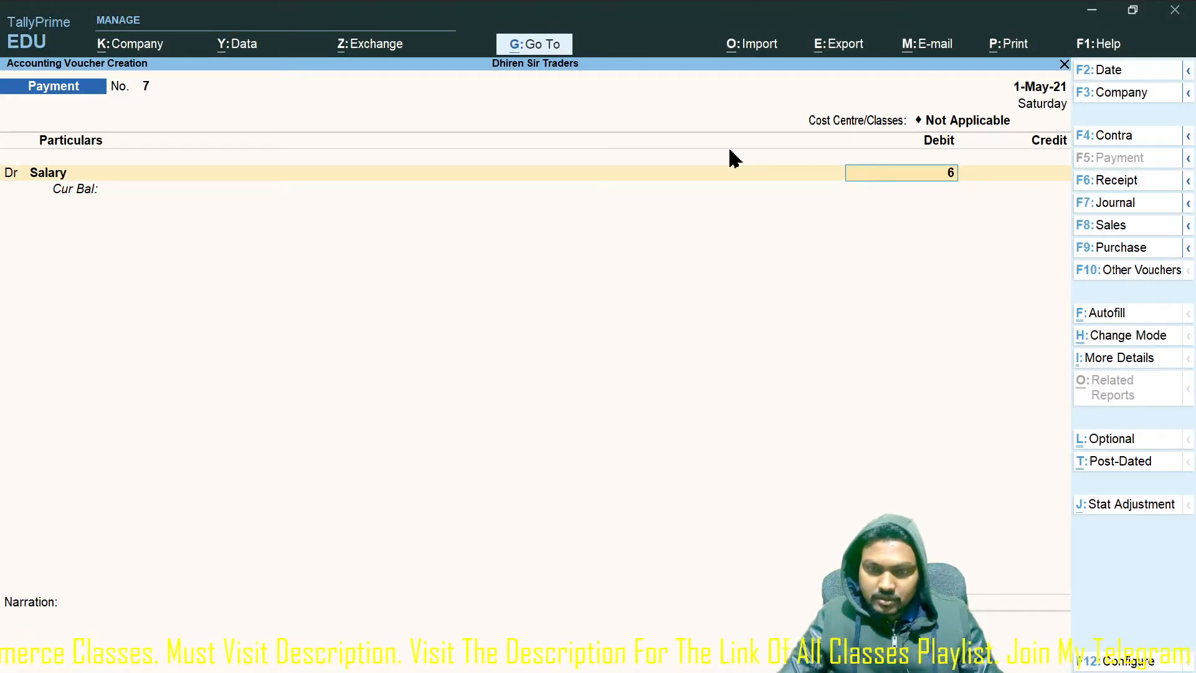
{"action": "type", "text": "0,000"}
{"action": "key", "text": "Return"}
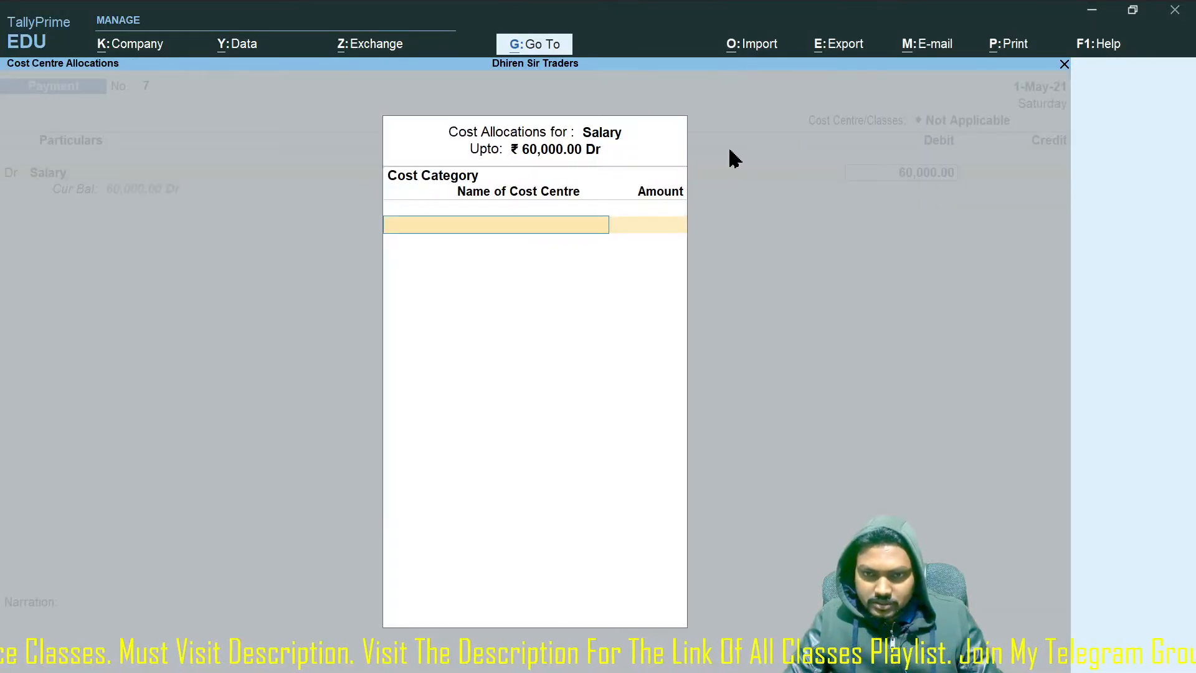
{"action": "key", "text": "ctrl+a"}
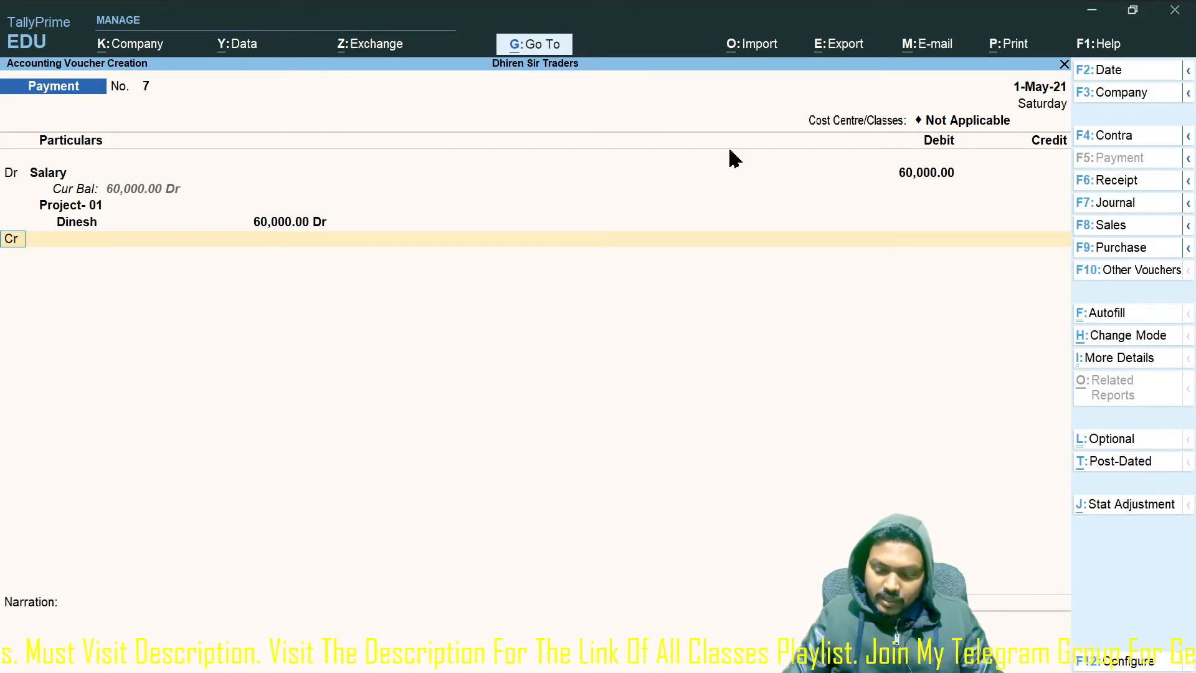
- Add a second debit line to the payment voucher, consult Electricity's actual figure on the PowerPoint slide, and return to TallyPrime
{"action": "key", "text": "Return"}
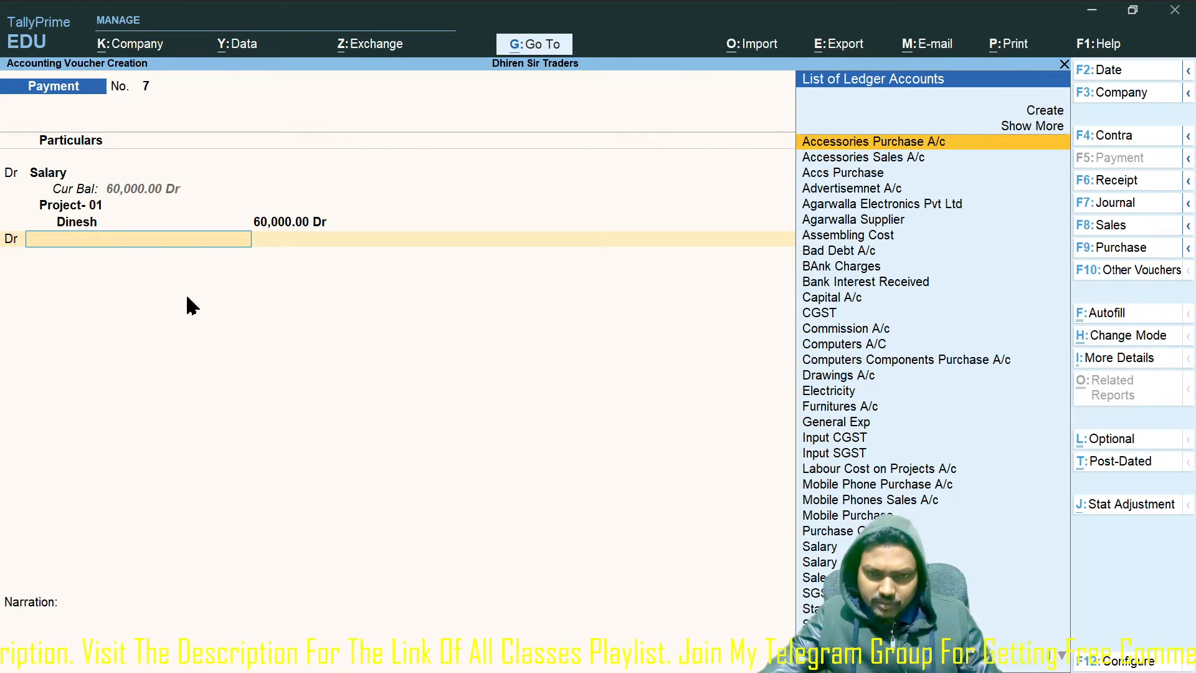
{"action": "key", "text": "alt+Tab"}
{"action": "key", "text": "alt+Tab"}
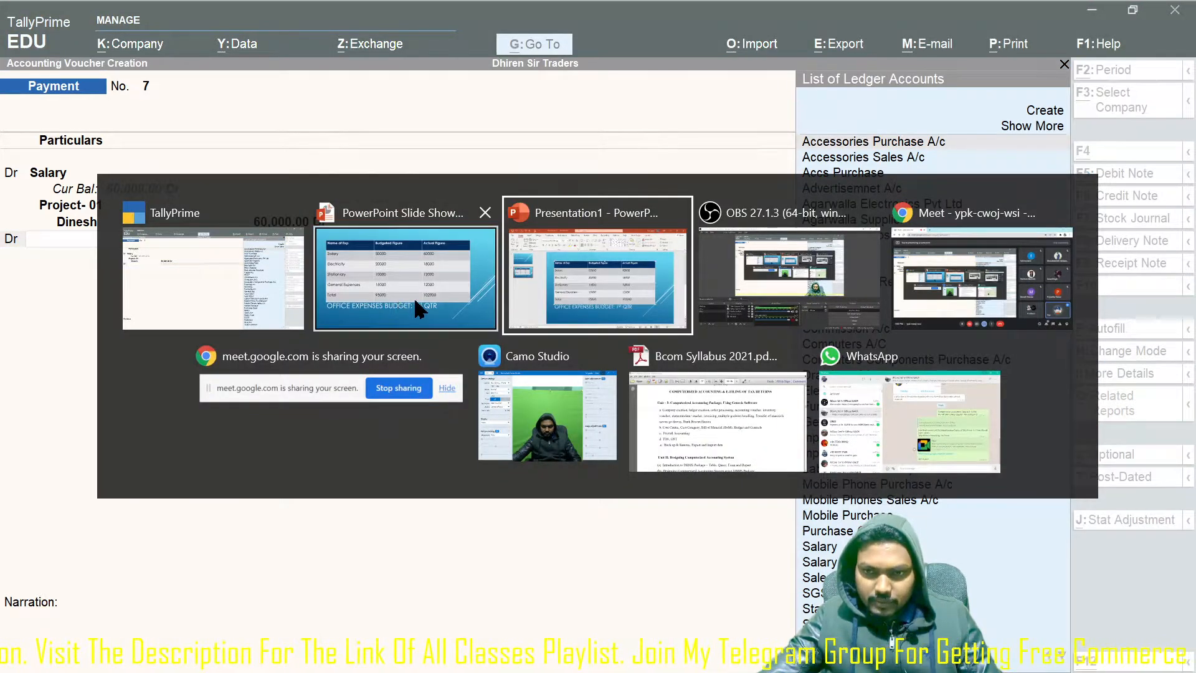
{"action": "key", "text": "alt+Tab"}
{"action": "key", "text": "alt+Tab"}
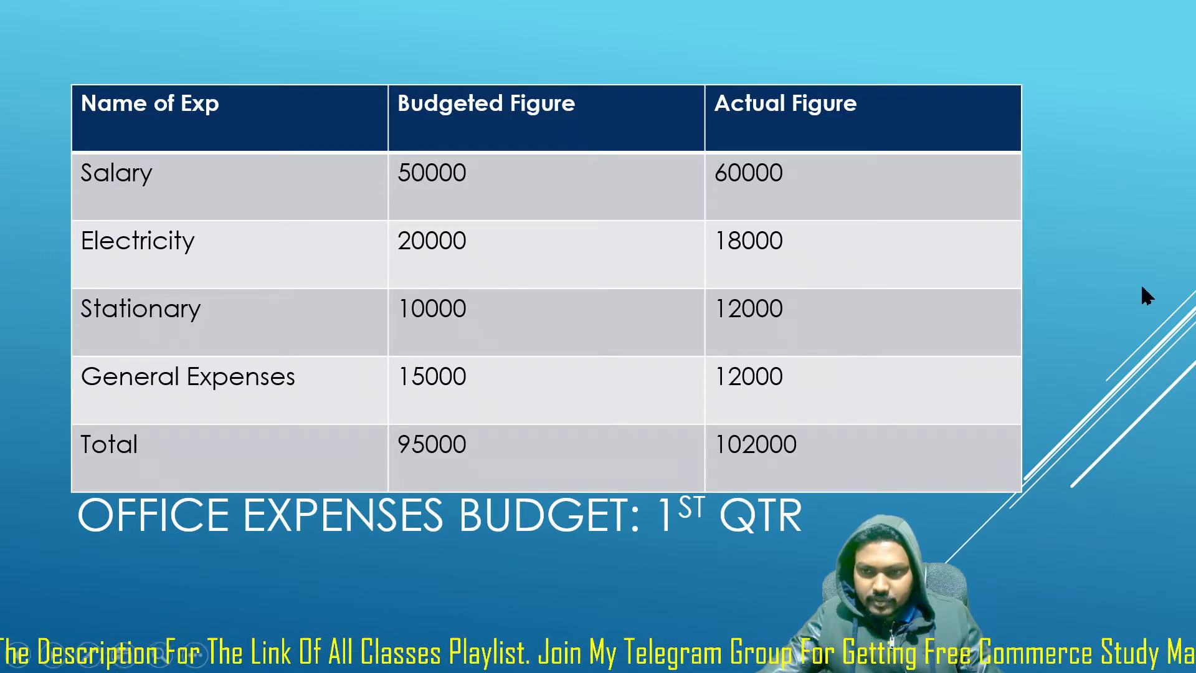
{"action": "key", "text": "alt+Tab"}
{"action": "key", "text": "alt+Tab"}
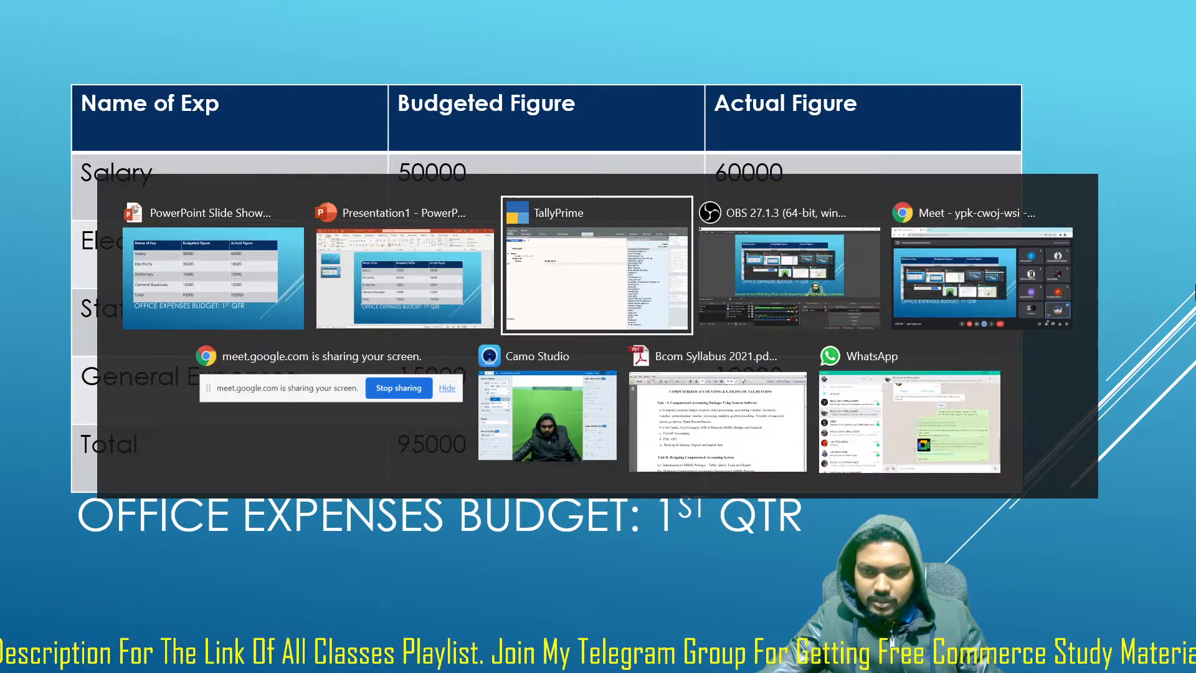
- Debit Electricity with 18,000 and allocate the full amount under cost category Project- 01 to the same cost centre as Salary
{"action": "type", "text": "E"}
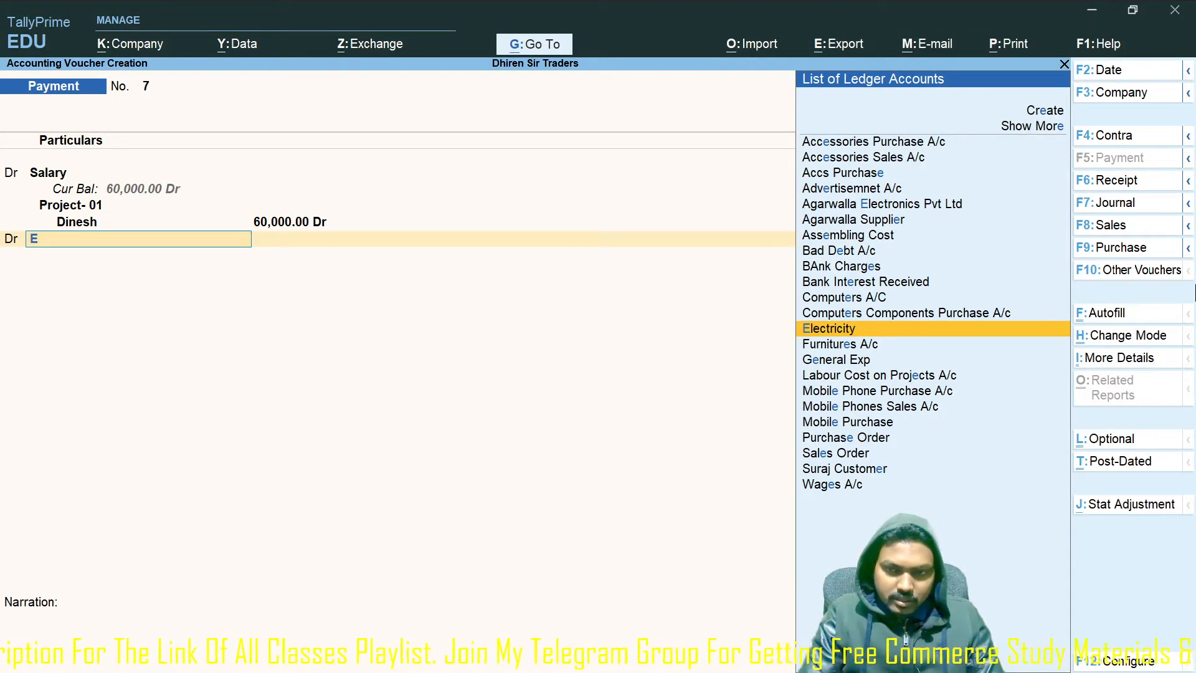
{"action": "type", "text": "lec"}
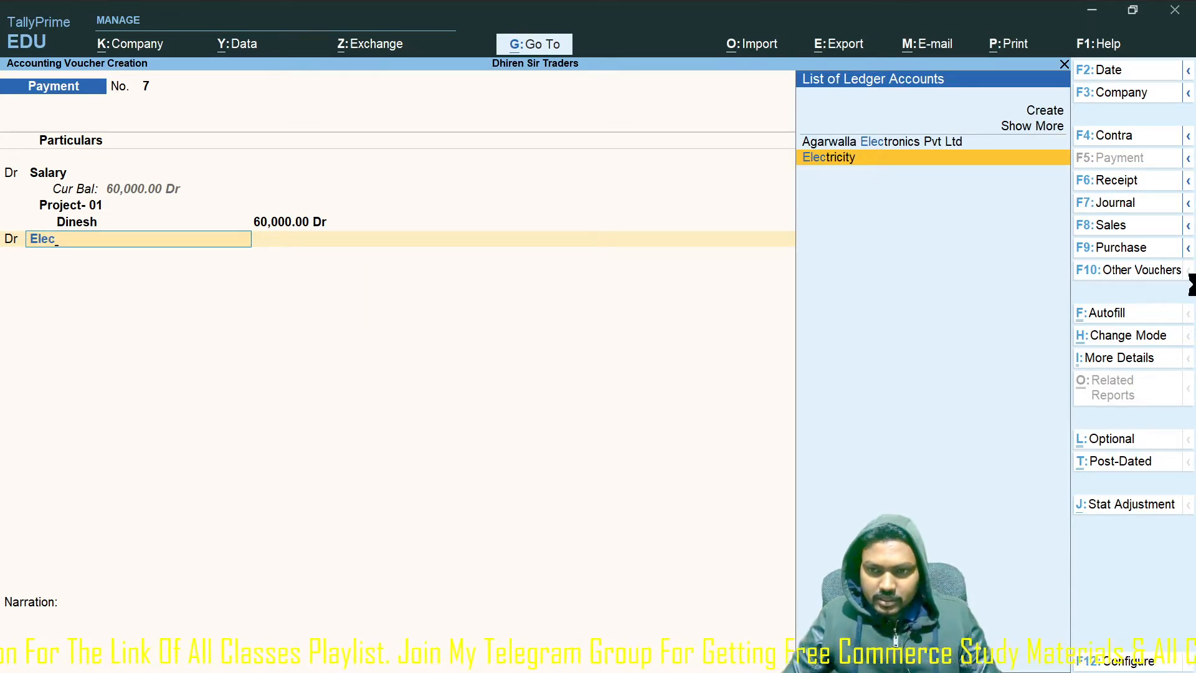
{"action": "key", "text": "Return"}
{"action": "key", "text": "Return"}
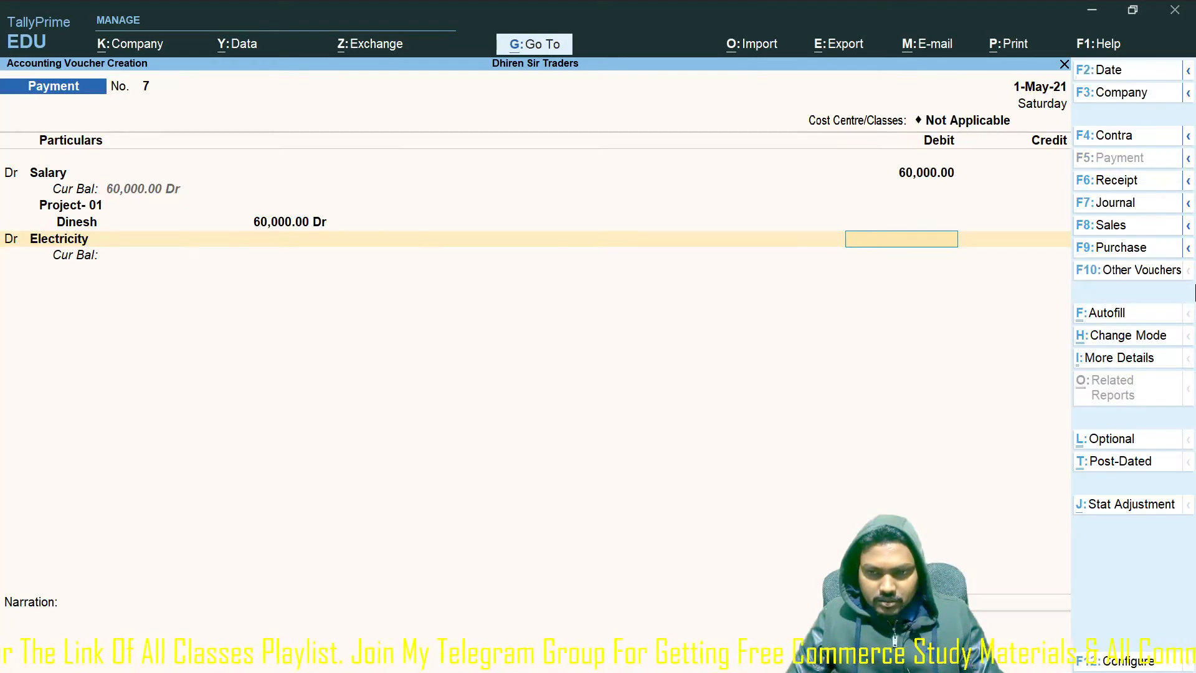
{"action": "key", "text": "alt+Tab"}
{"action": "type", "text": "1"}
{"action": "key", "text": "Return"}
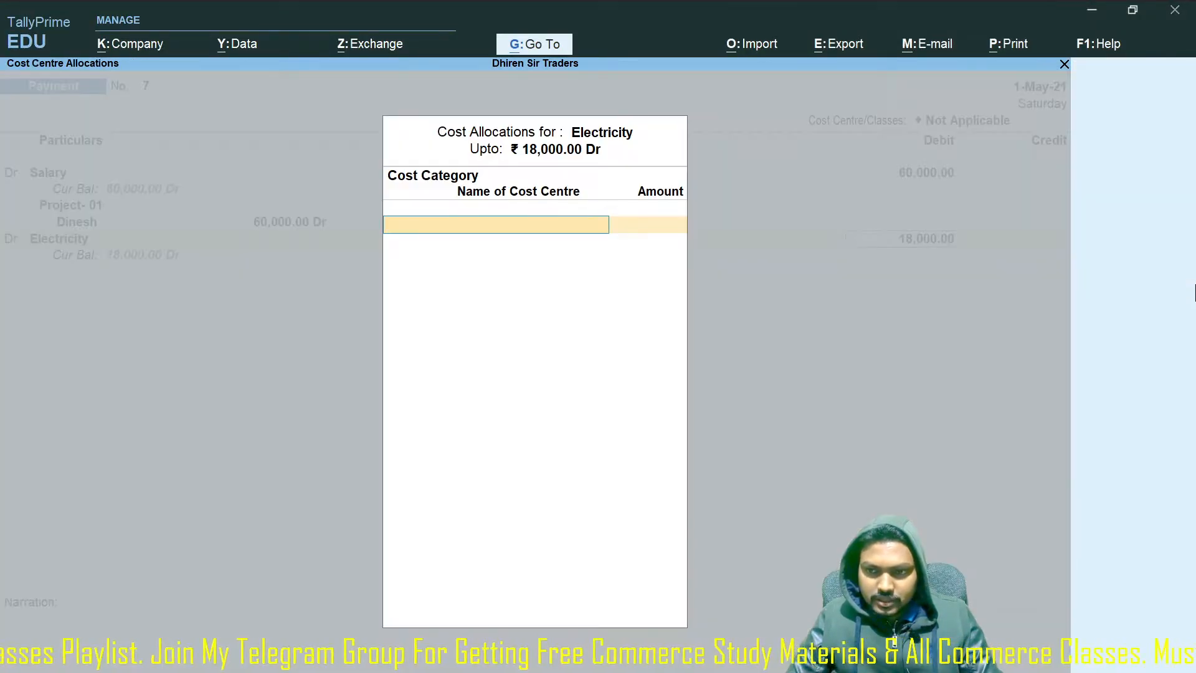
{"action": "key", "text": "ctrl+a"}
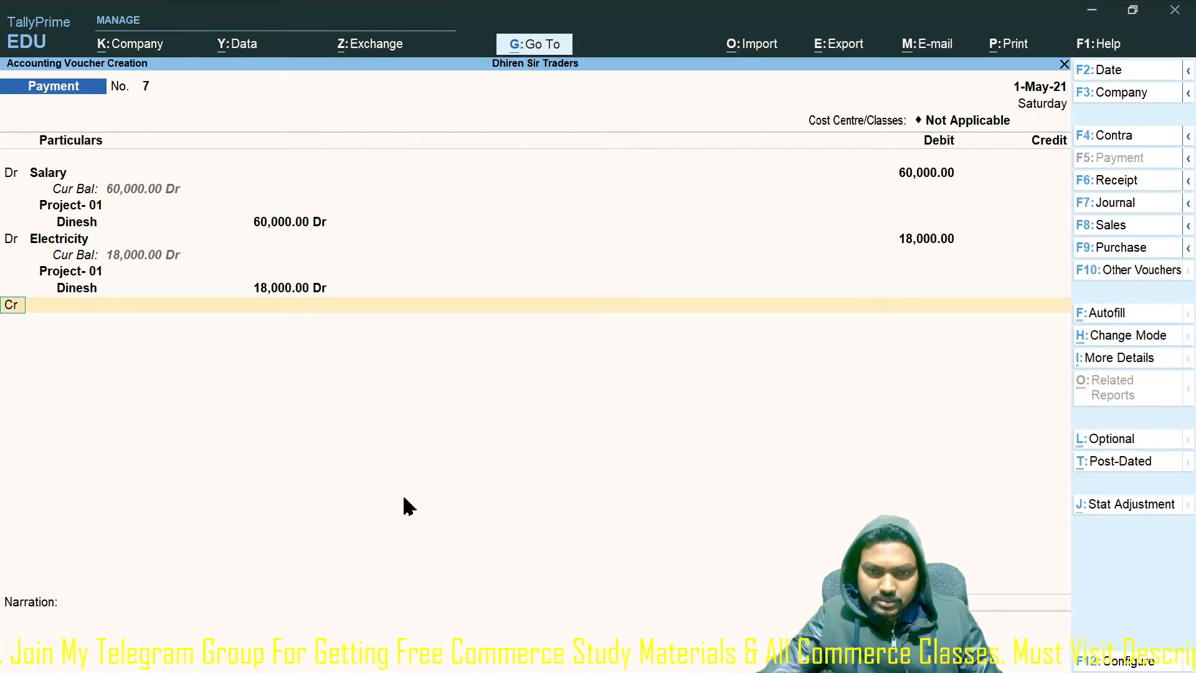
- Debit Stationary with 12,000 and General Exp with the slide's actual figure of 12,000, allocating both fully under cost category Project- 01
{"action": "key", "text": "Return"}
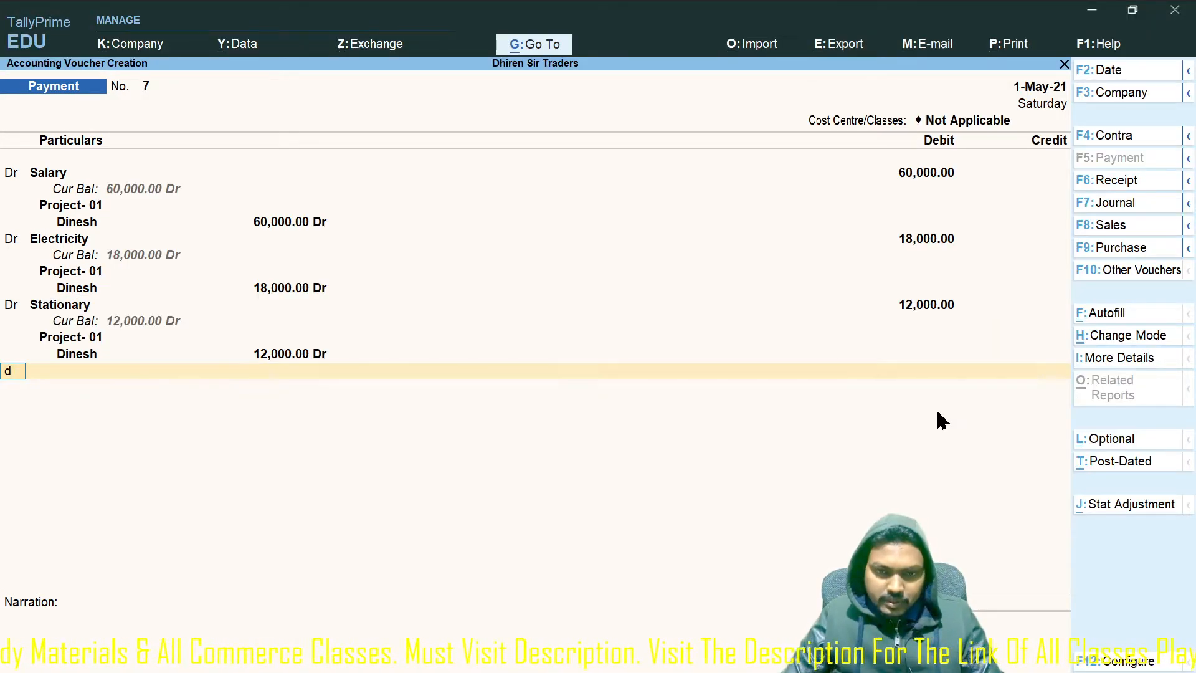
{"action": "key", "text": "Return"}
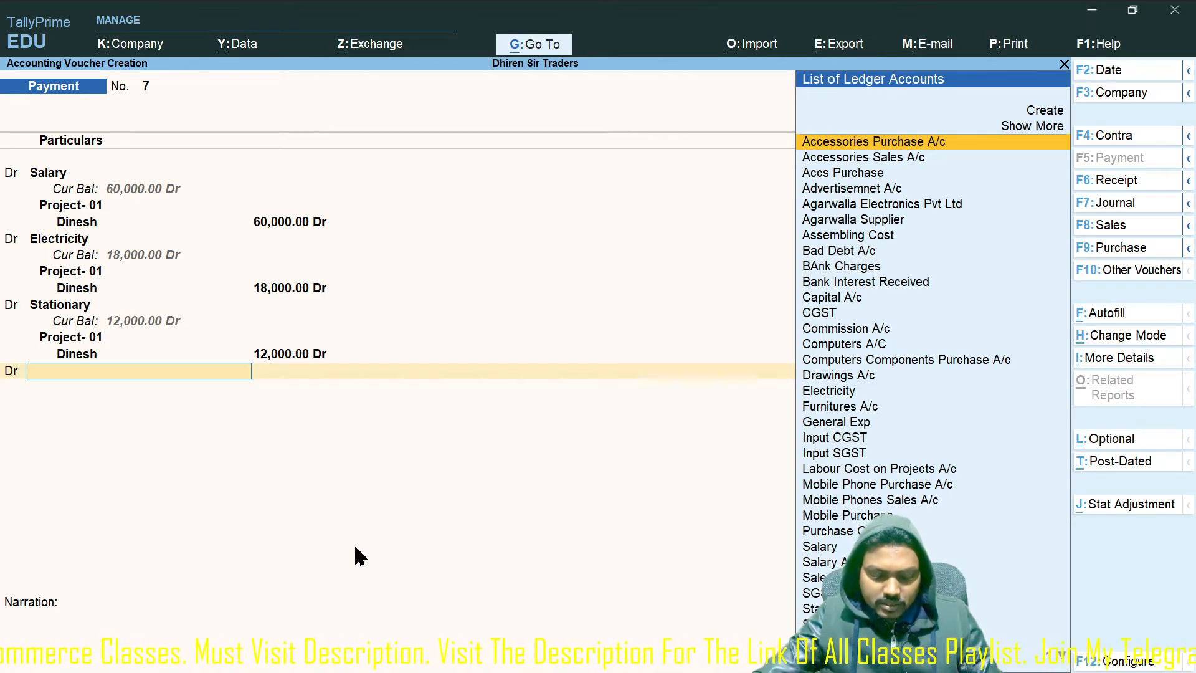
{"action": "type", "text": "gene"}
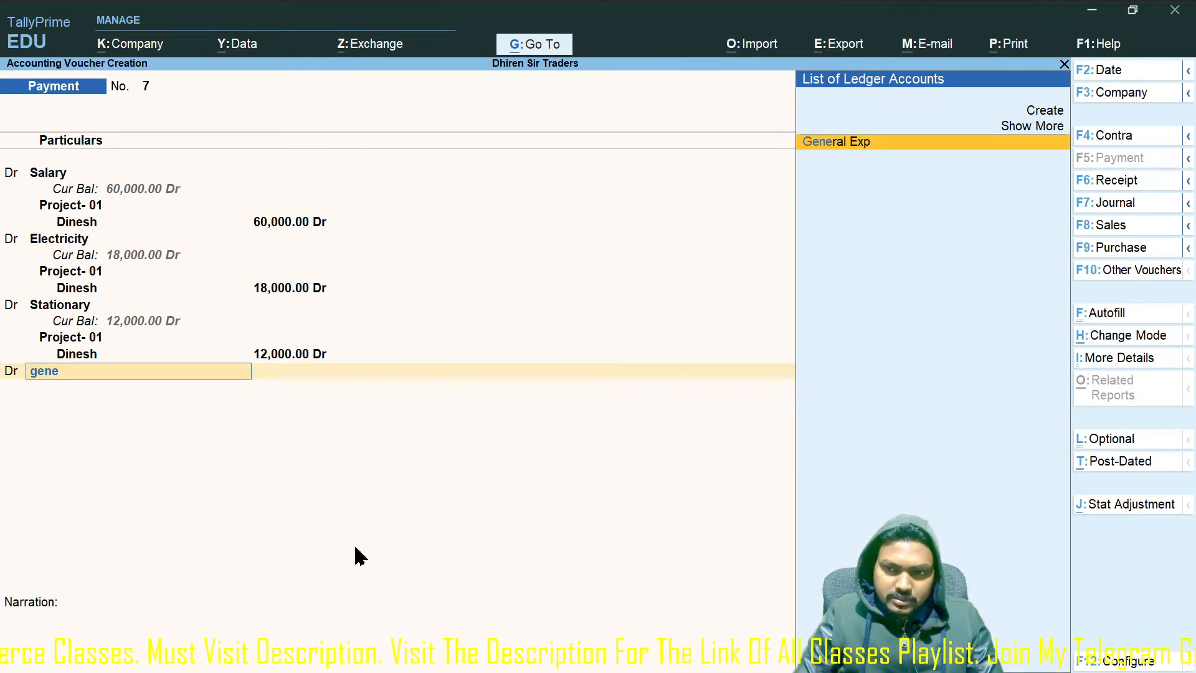
{"action": "key", "text": "Return"}
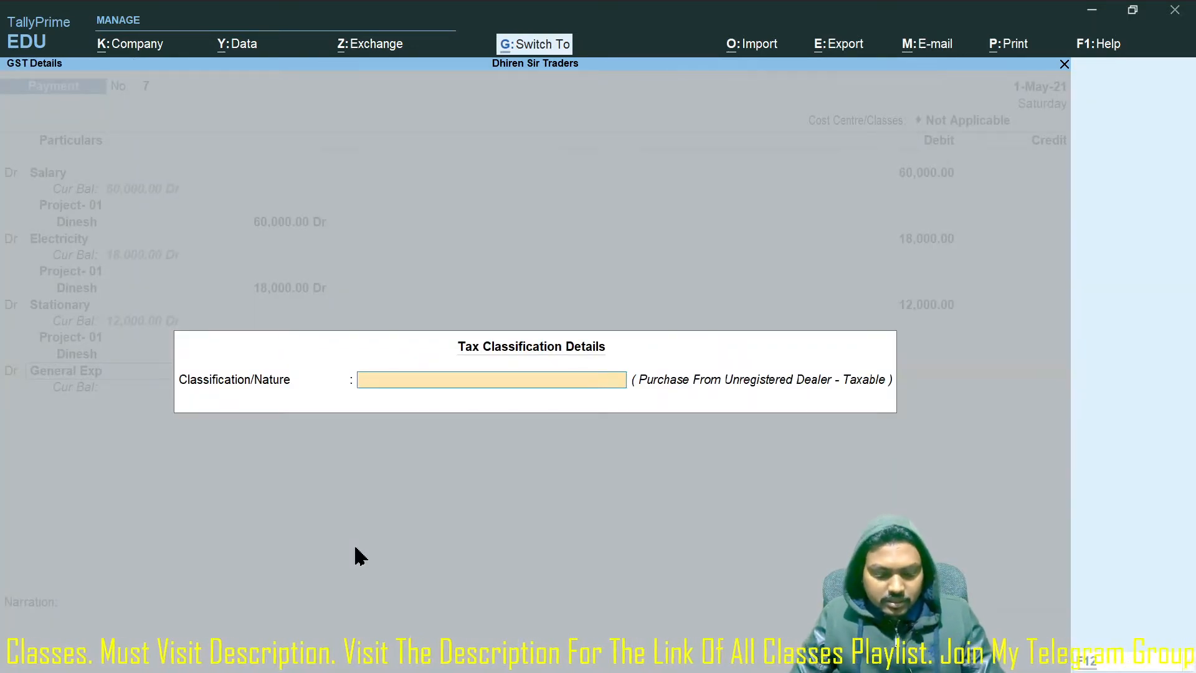
{"action": "key", "text": "Return"}
{"action": "key", "text": "alt+Tab"}
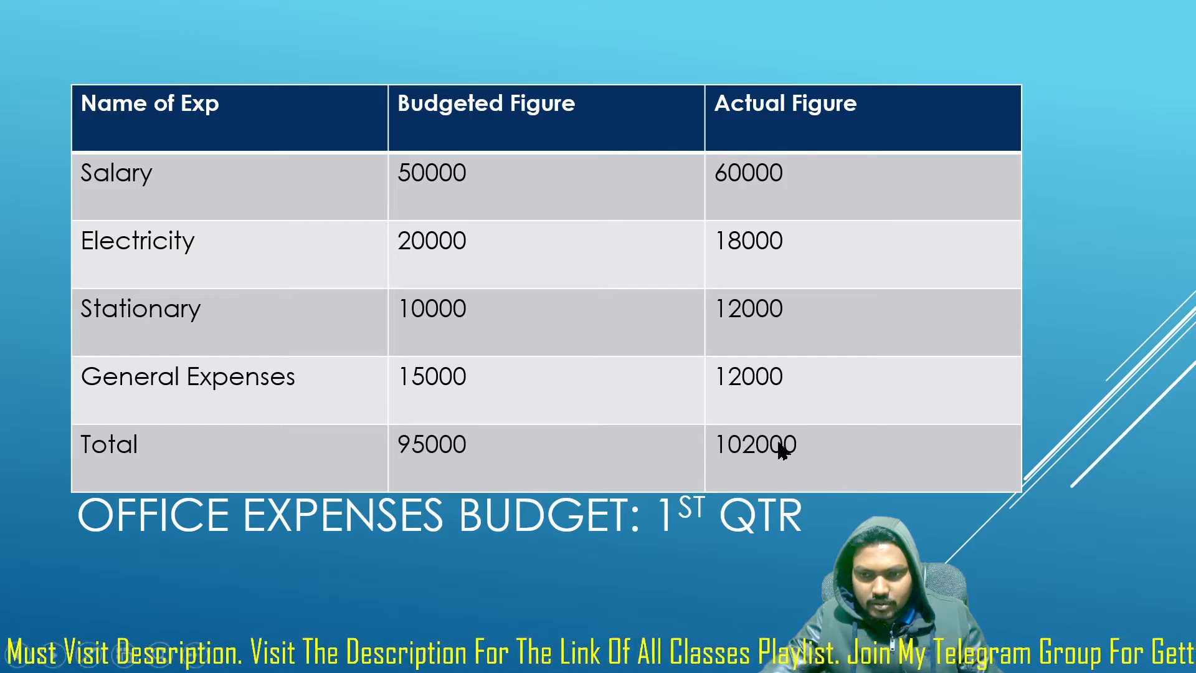
{"action": "key", "text": "alt+Tab"}
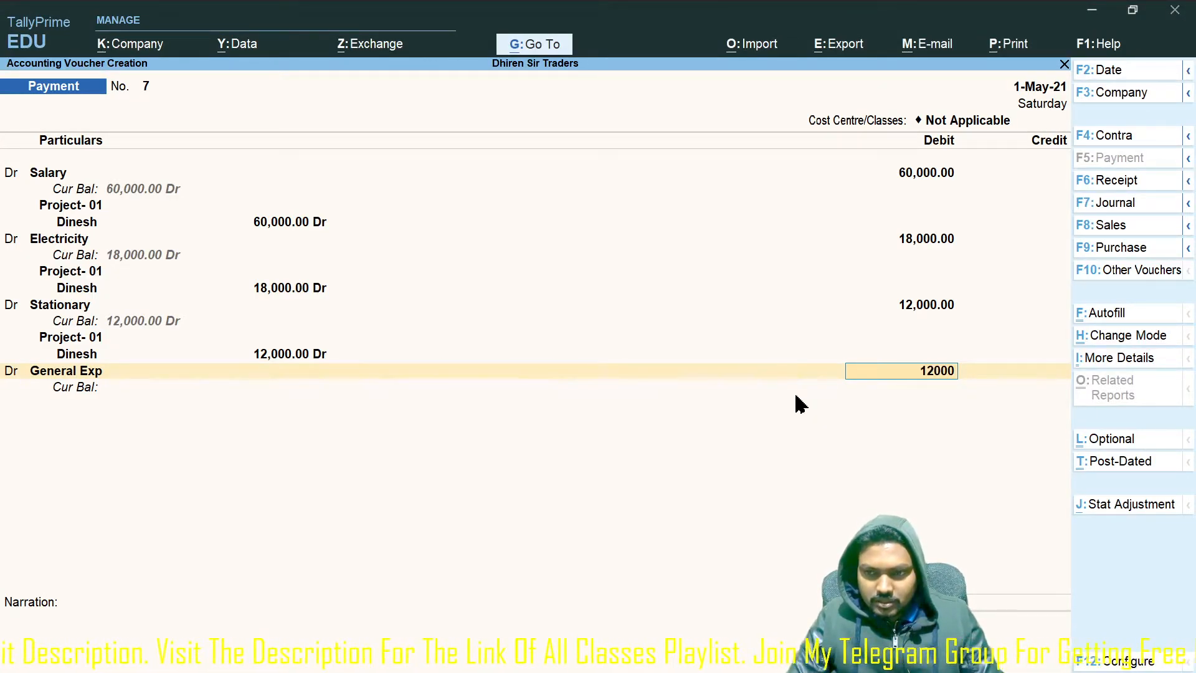
{"action": "key", "text": "Return"}
{"action": "key", "text": "ctrl+a"}
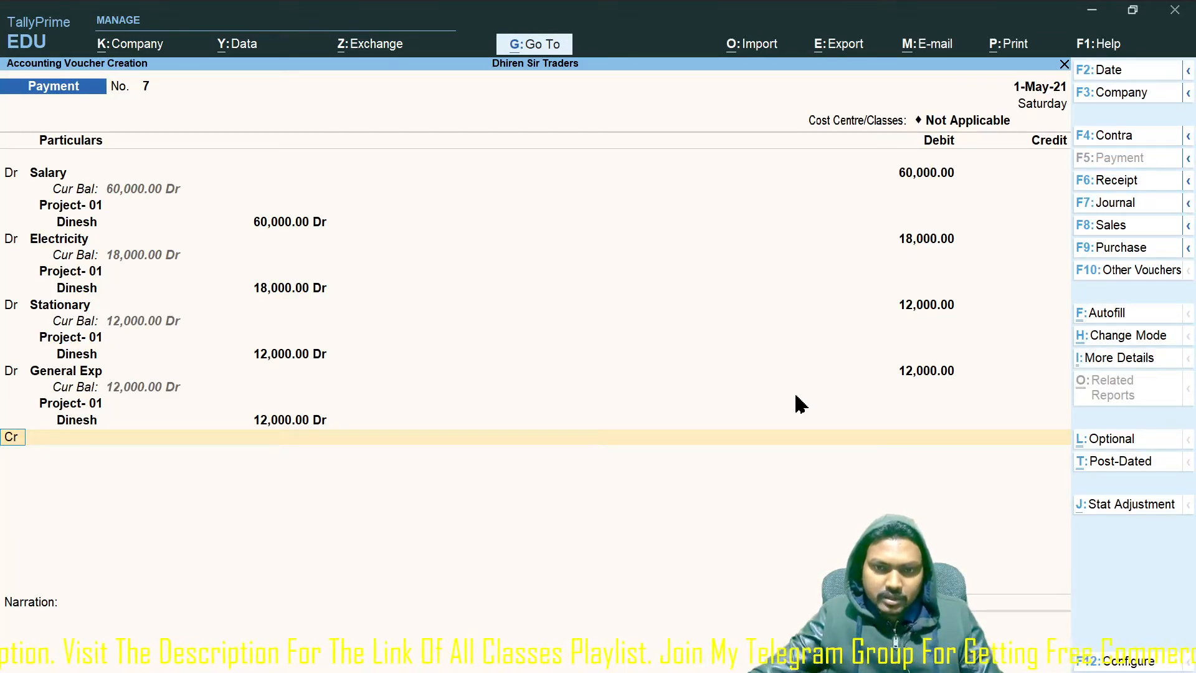
- Credit Cash with the full voucher amount of 1,02,000
{"action": "key", "text": "Return"}
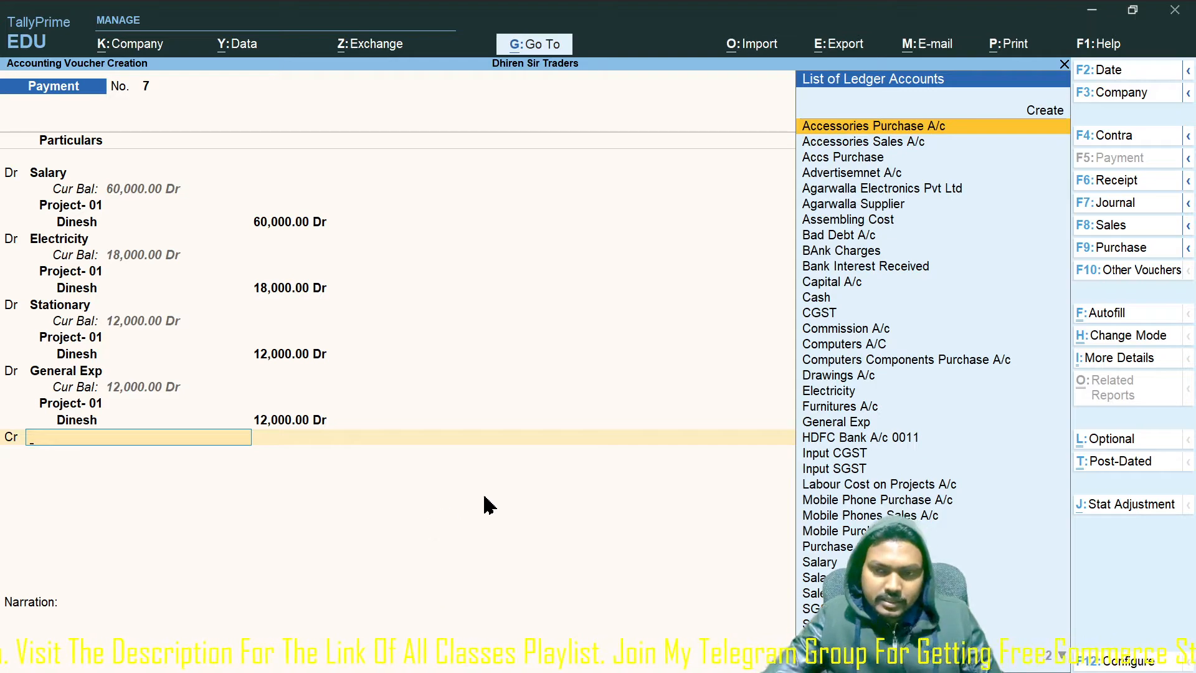
{"action": "type", "text": "Cash"}
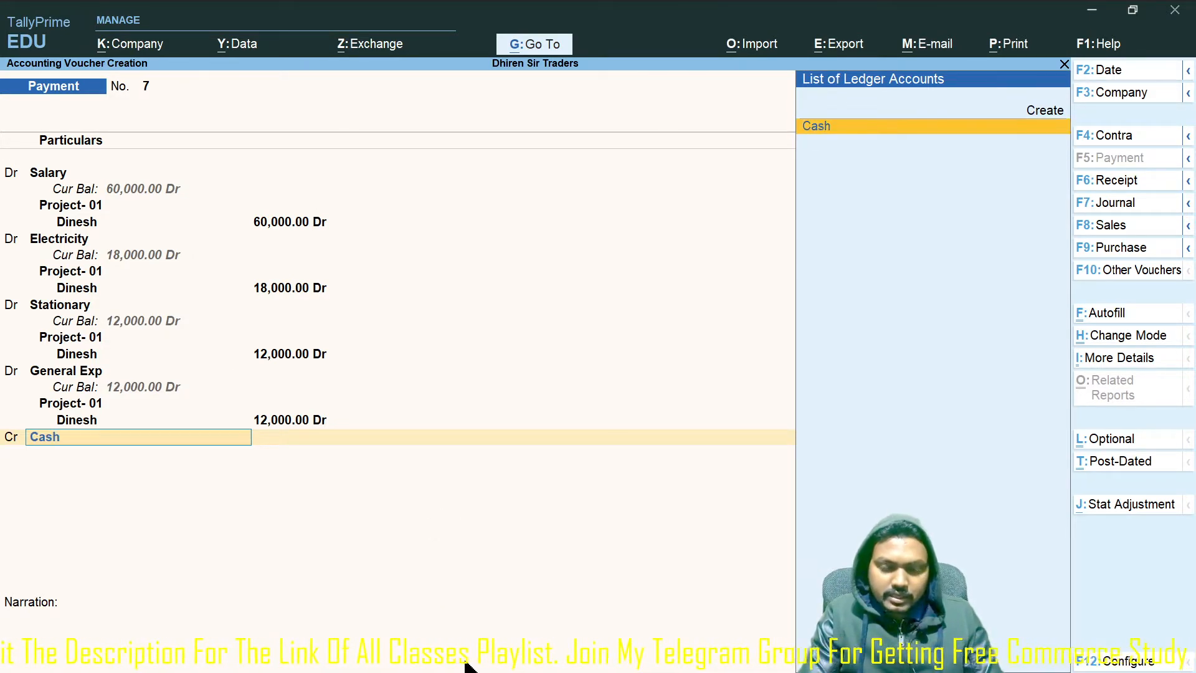
{"action": "key", "text": "Return"}
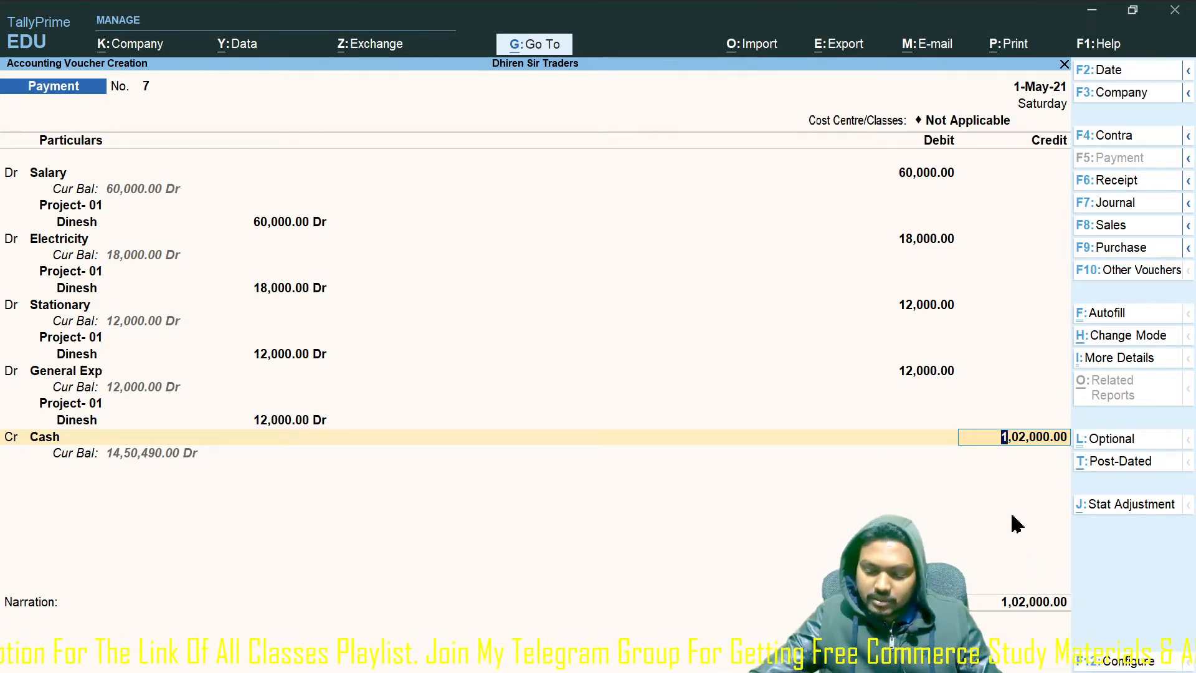
{"action": "key", "text": "Return"}
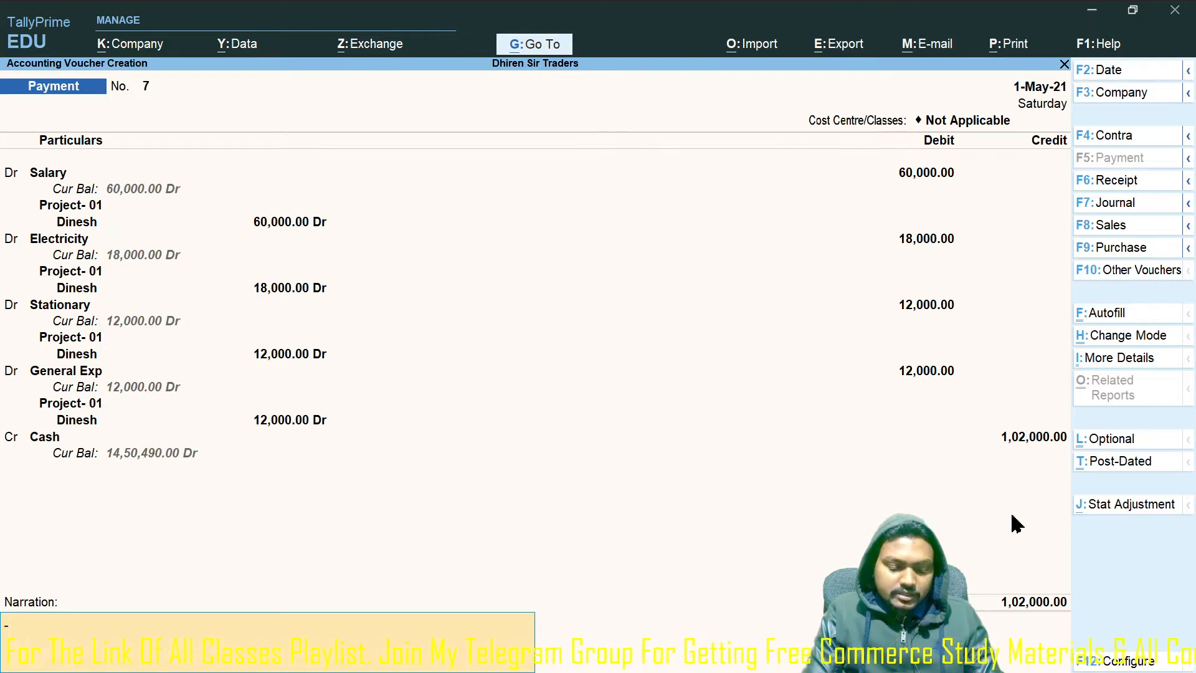
- Enter the narration "Being Various Ofc Exop Paid", save the payment voucher and leave voucher creation
{"action": "type", "text": "Being Var"}
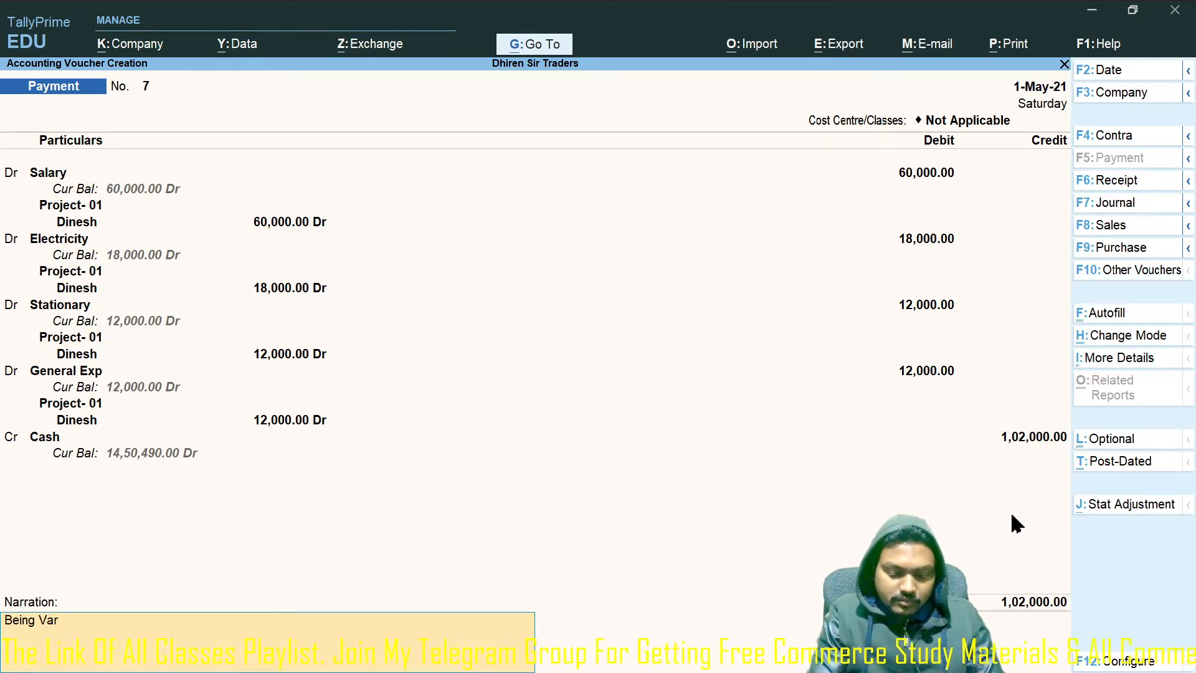
{"action": "type", "text": "ious Ofx"}
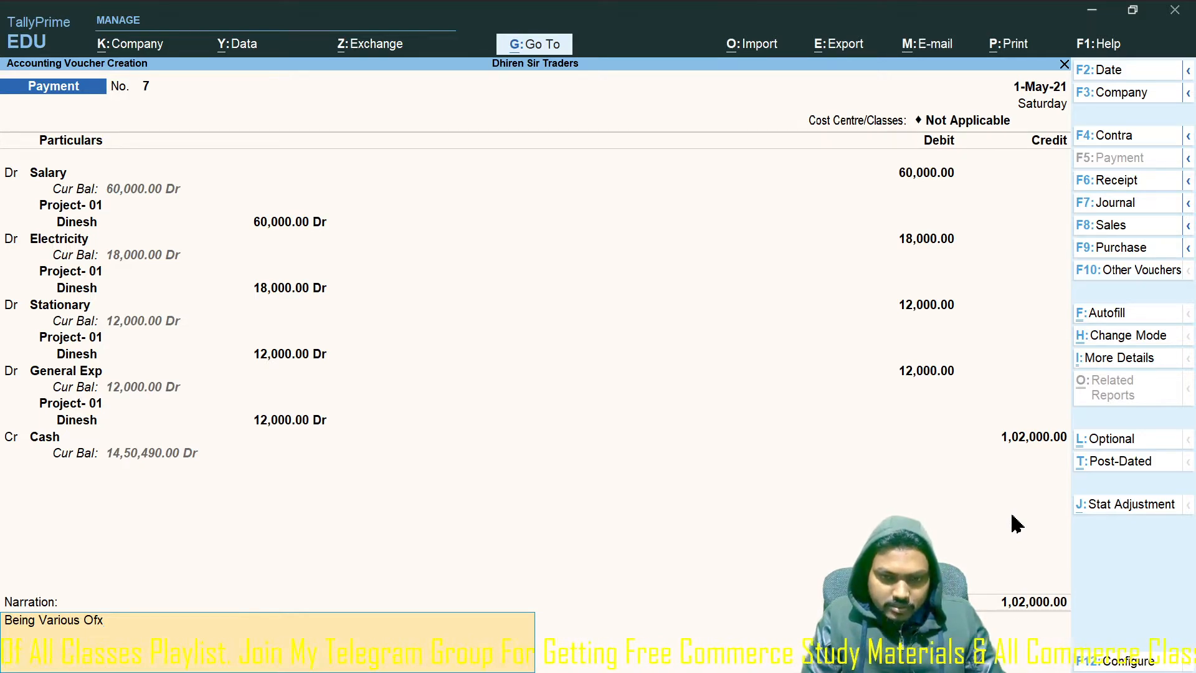
{"action": "key", "text": "BackSpace"}
{"action": "type", "text": "c Ex"}
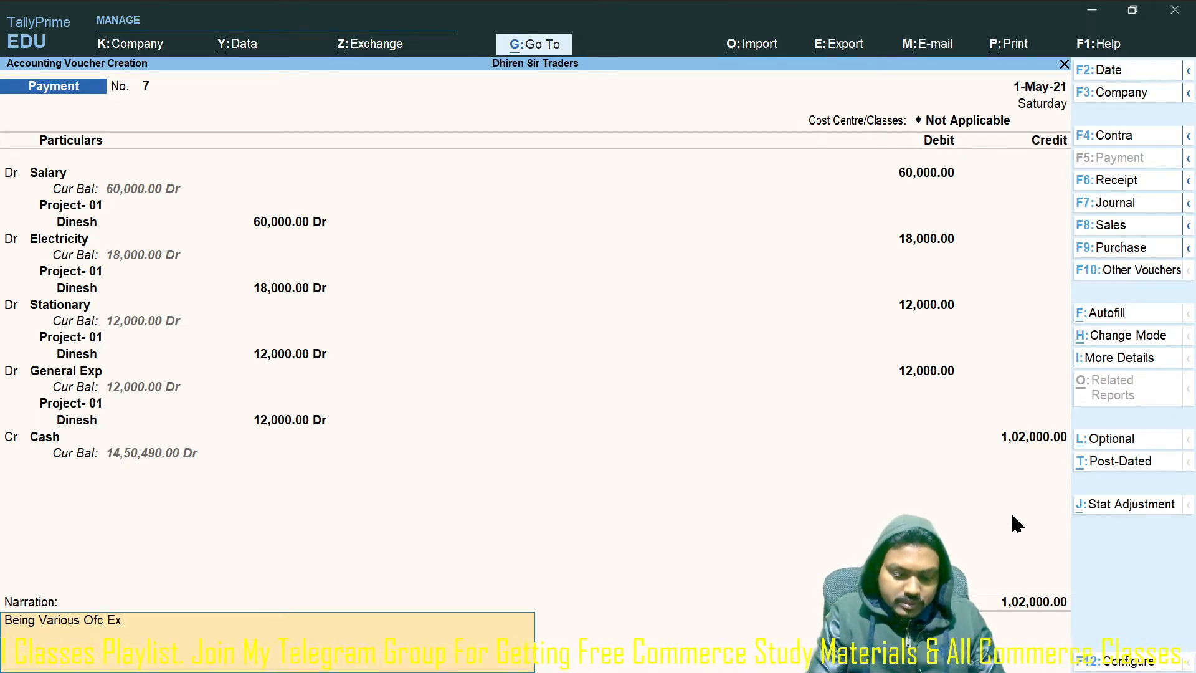
{"action": "type", "text": "op Paid"}
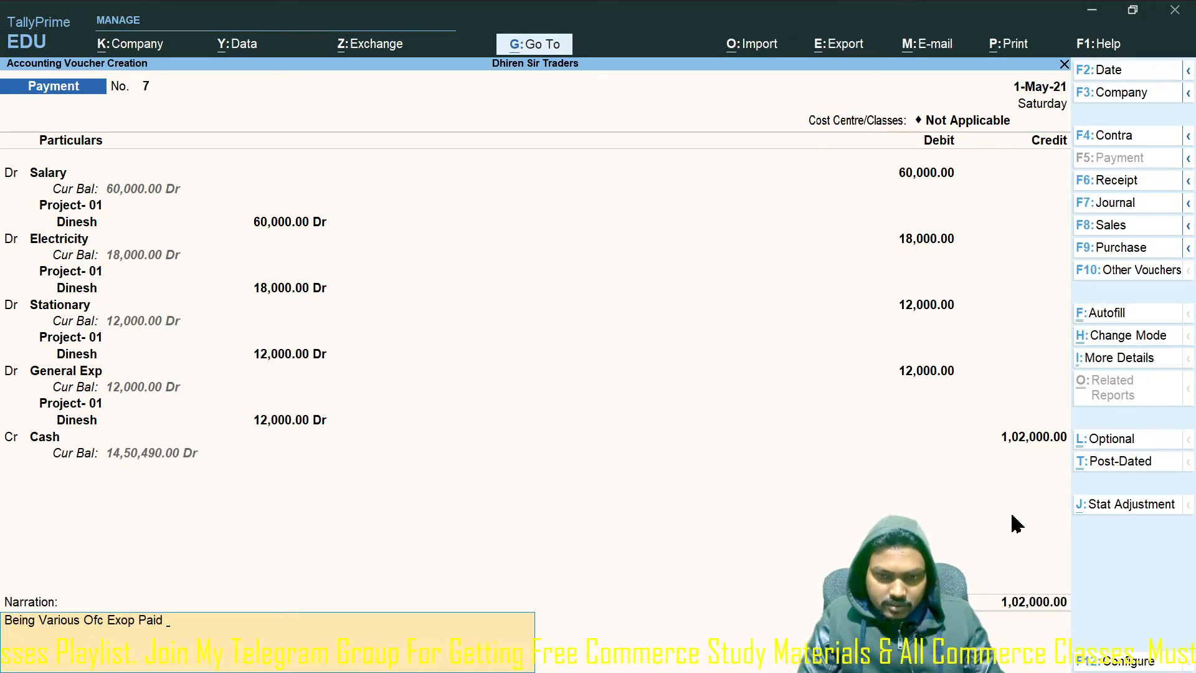
{"action": "key", "text": "Return"}
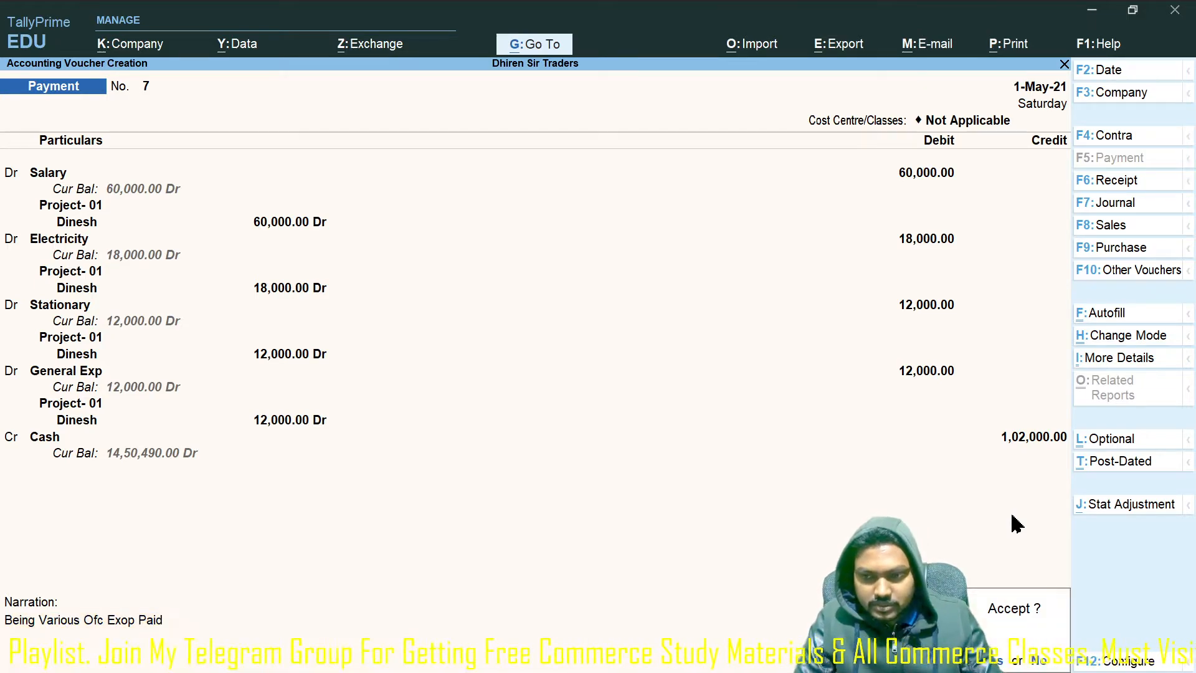
{"action": "key", "text": "Return"}
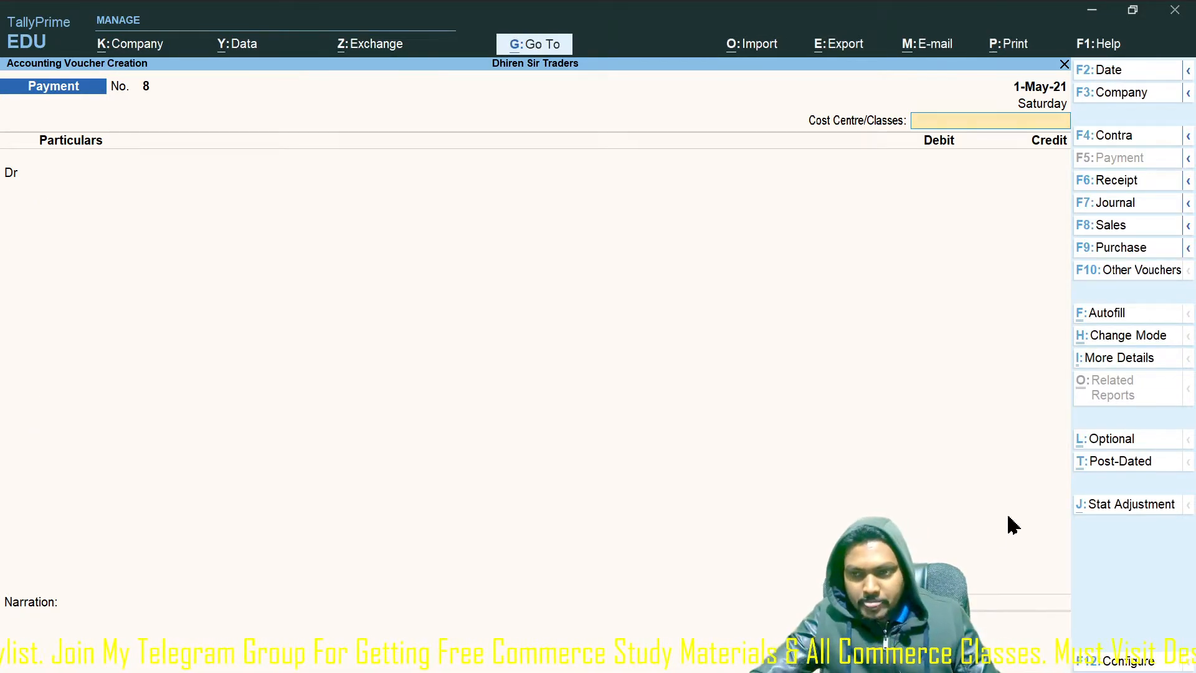
{"action": "key", "text": "Escape"}
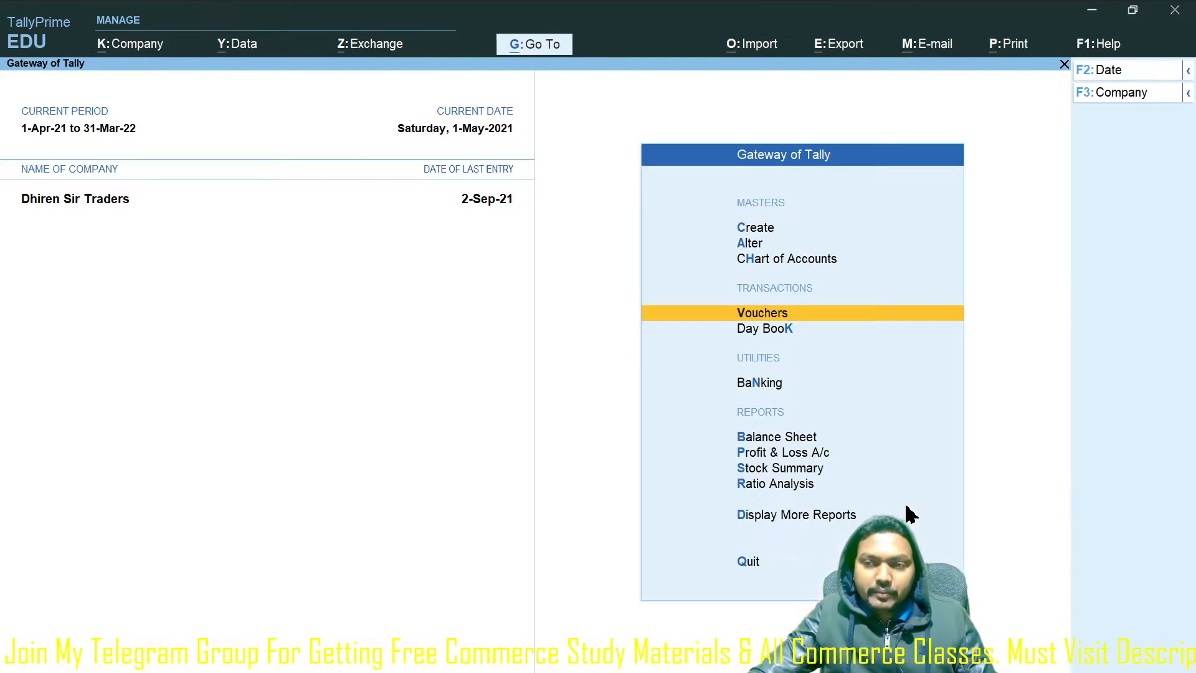
- Review the saved office expenses payment voucher from the Day Book, then return to the Gateway of Tally
{"action": "key", "text": "Up"}
{"action": "key", "text": "Up"}
{"action": "key", "text": "Up"}
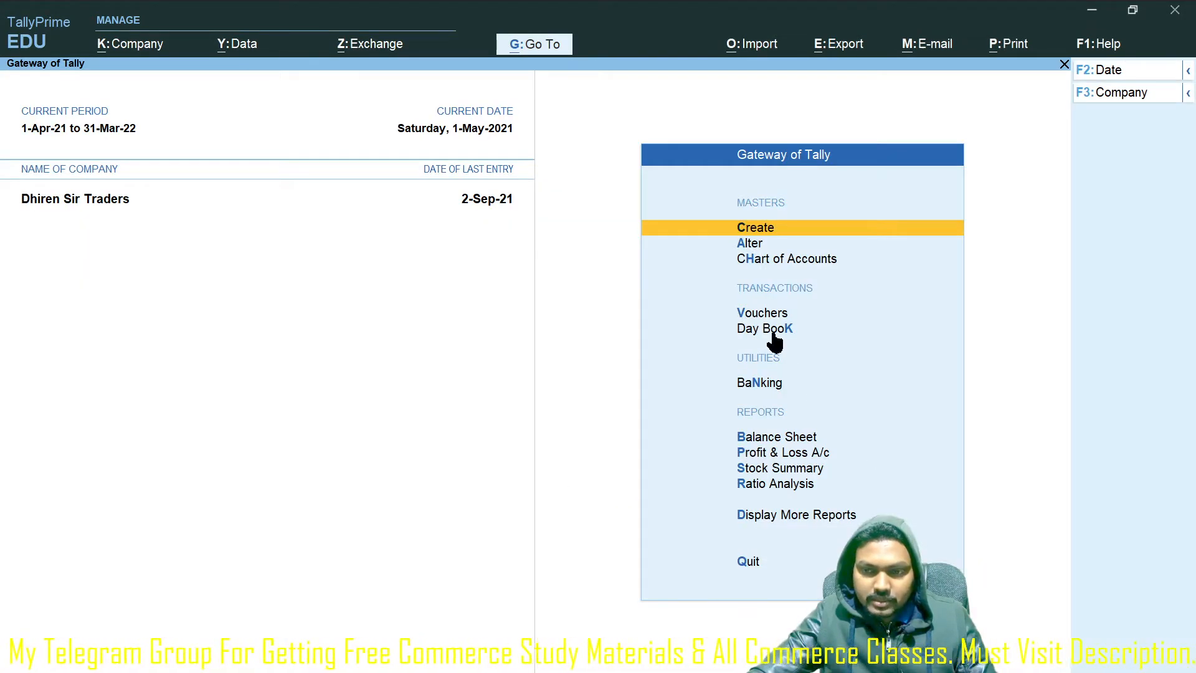
{"action": "key", "text": "k"}
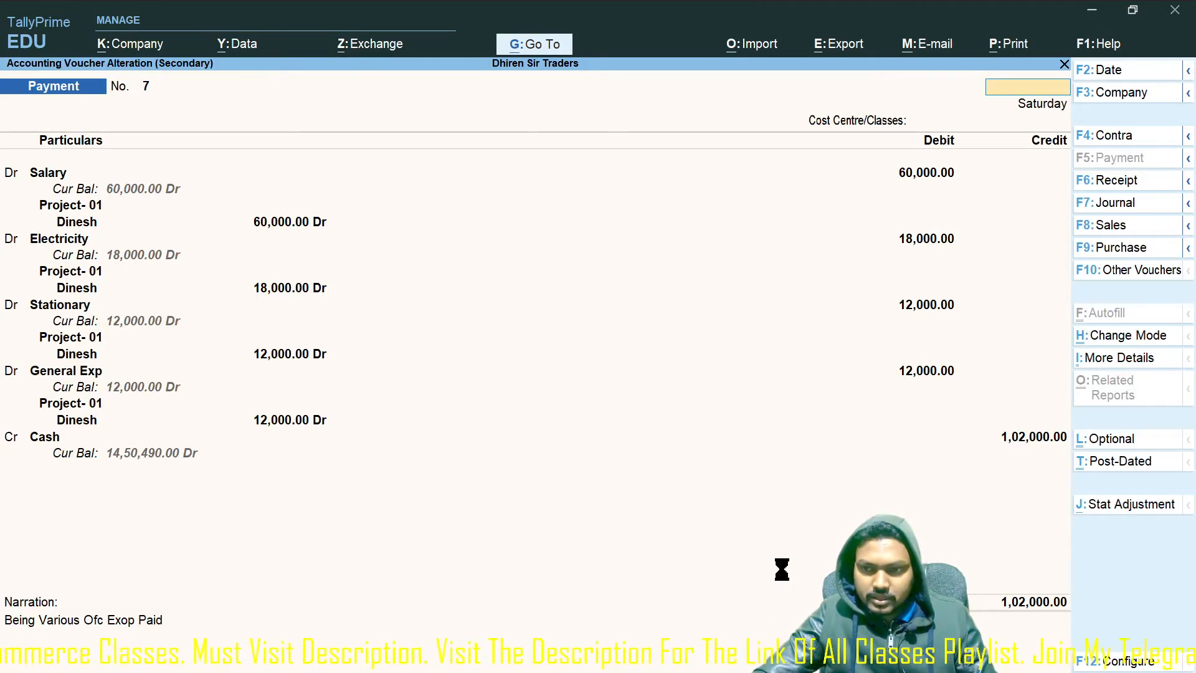
{"action": "key", "text": "Escape"}
{"action": "key", "text": "Escape"}
{"action": "key", "text": "Escape"}
{"action": "key", "text": "Escape"}
{"action": "key", "text": "Escape"}
{"action": "key", "text": "Escape"}
{"action": "key", "text": "Escape"}
{"action": "key", "text": "Escape"}
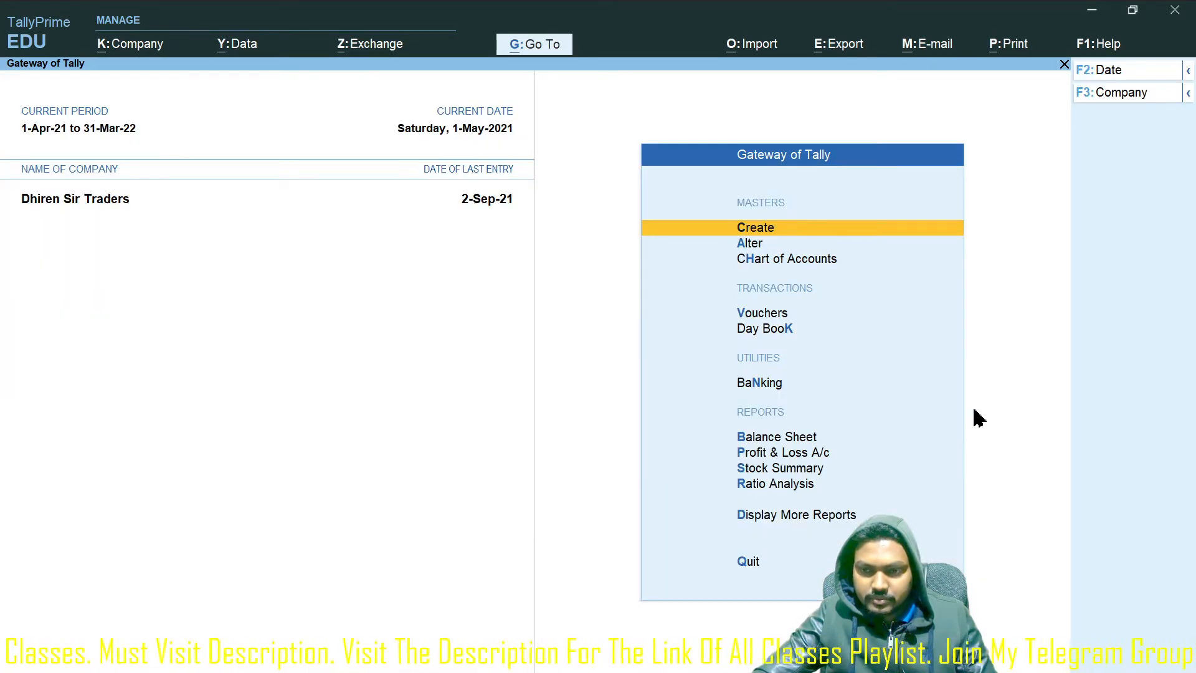
- Compare the Trial Balance with the "Office Exp Budget 1st Qtr" budget using Budget Variance and select Indirect Expenses
{"action": "left_click", "coordinate": [835, 514]}
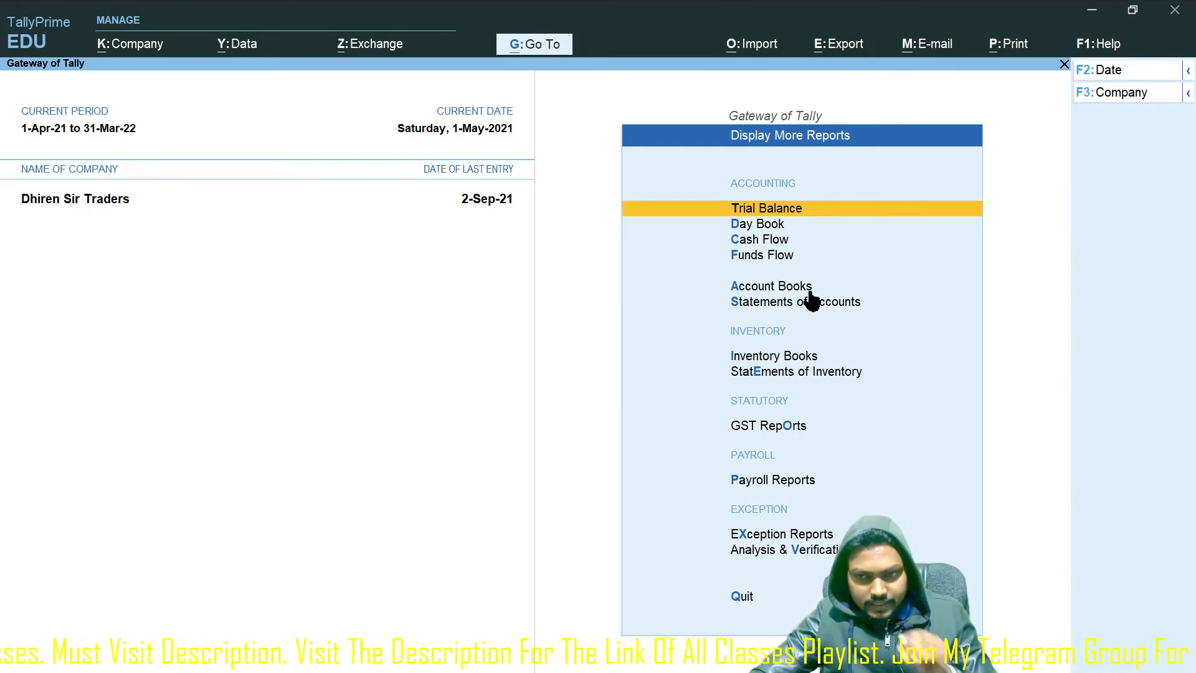
{"action": "left_click", "coordinate": [802, 210]}
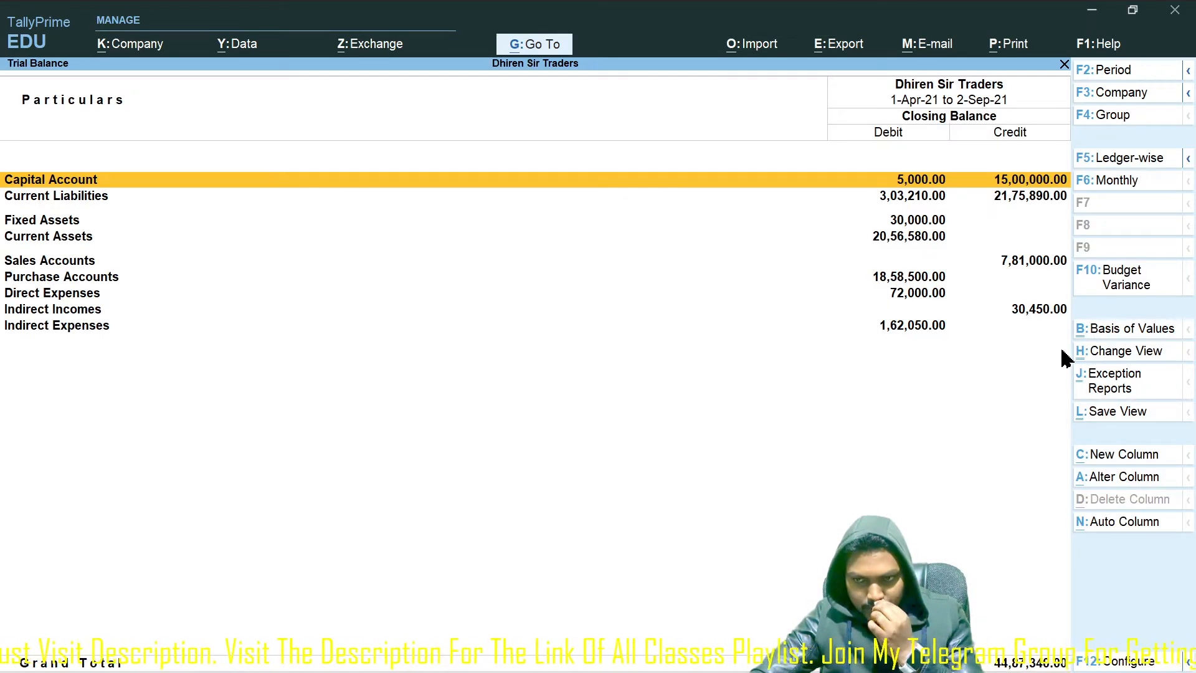
{"action": "left_click", "coordinate": [1125, 276]}
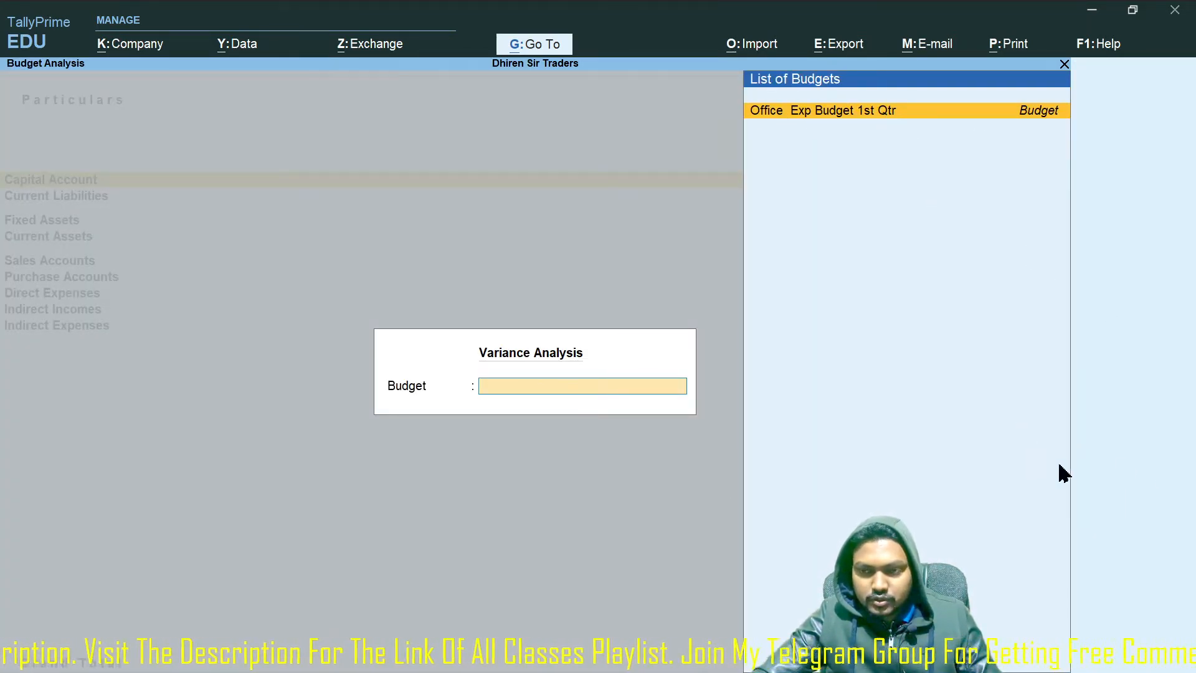
{"action": "left_click", "coordinate": [897, 113]}
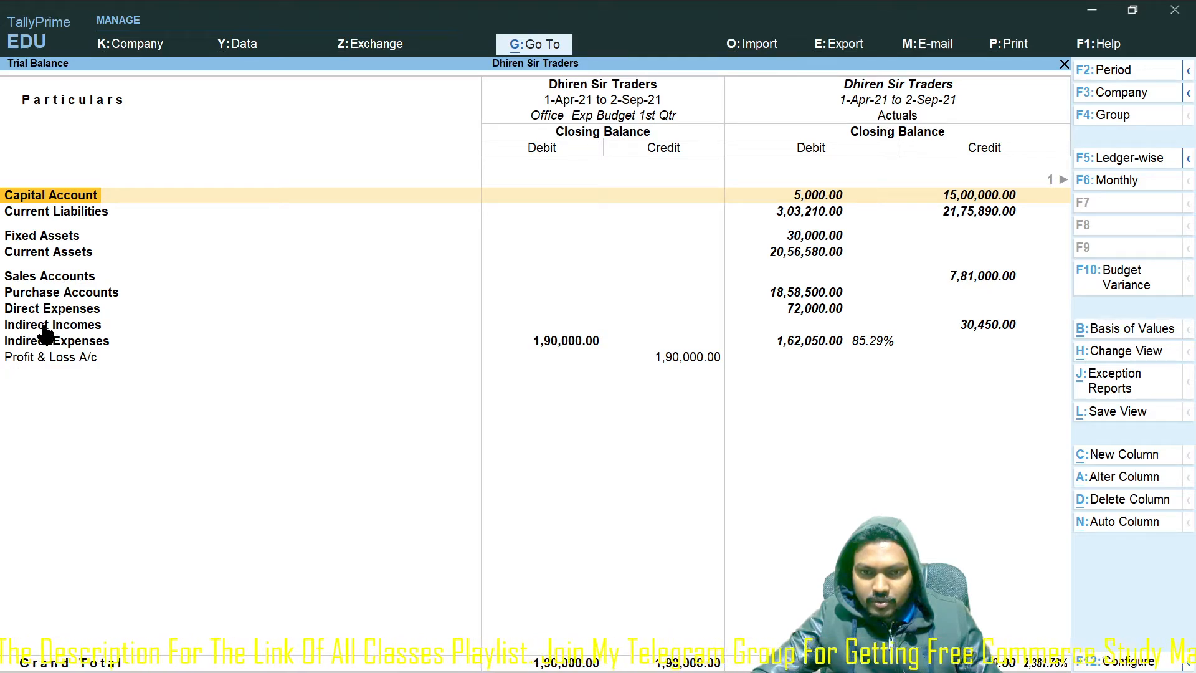
{"action": "left_click", "coordinate": [62, 343]}
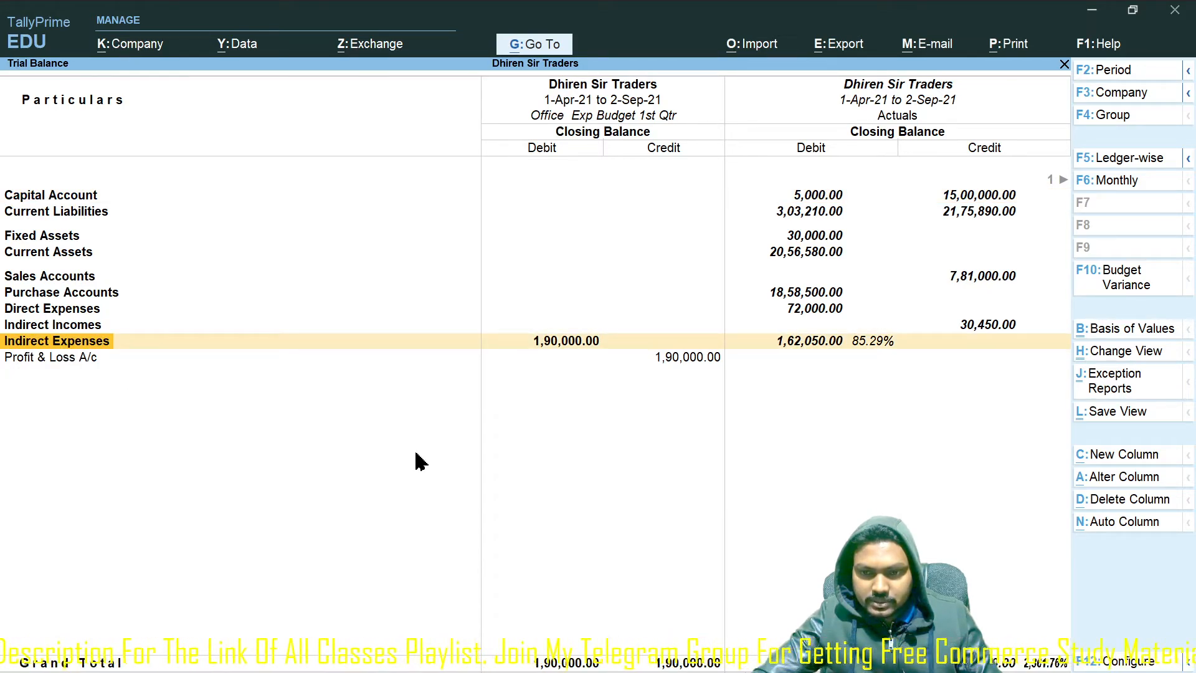
- Review the budgeted and actual figures within Indirect Expenses, then return to the Gateway of Tally
{"action": "key", "text": "Return"}
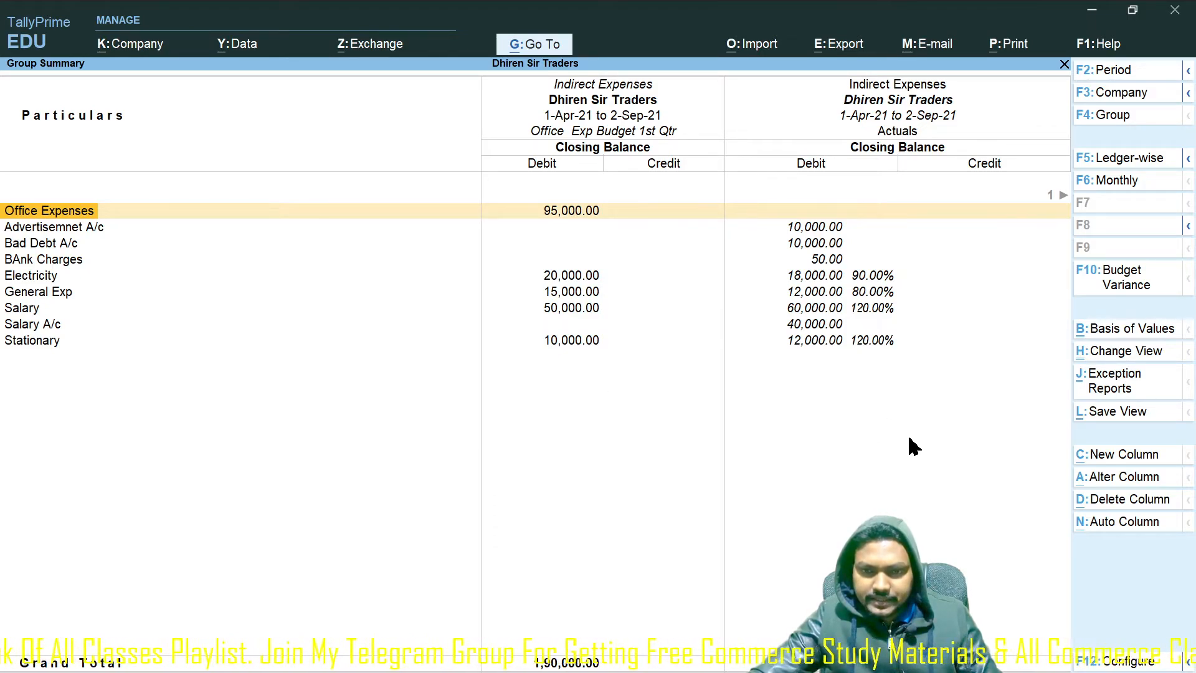
{"action": "key", "text": "Down"}
{"action": "key", "text": "Down"}
{"action": "key", "text": "Up"}
{"action": "key", "text": "Up"}
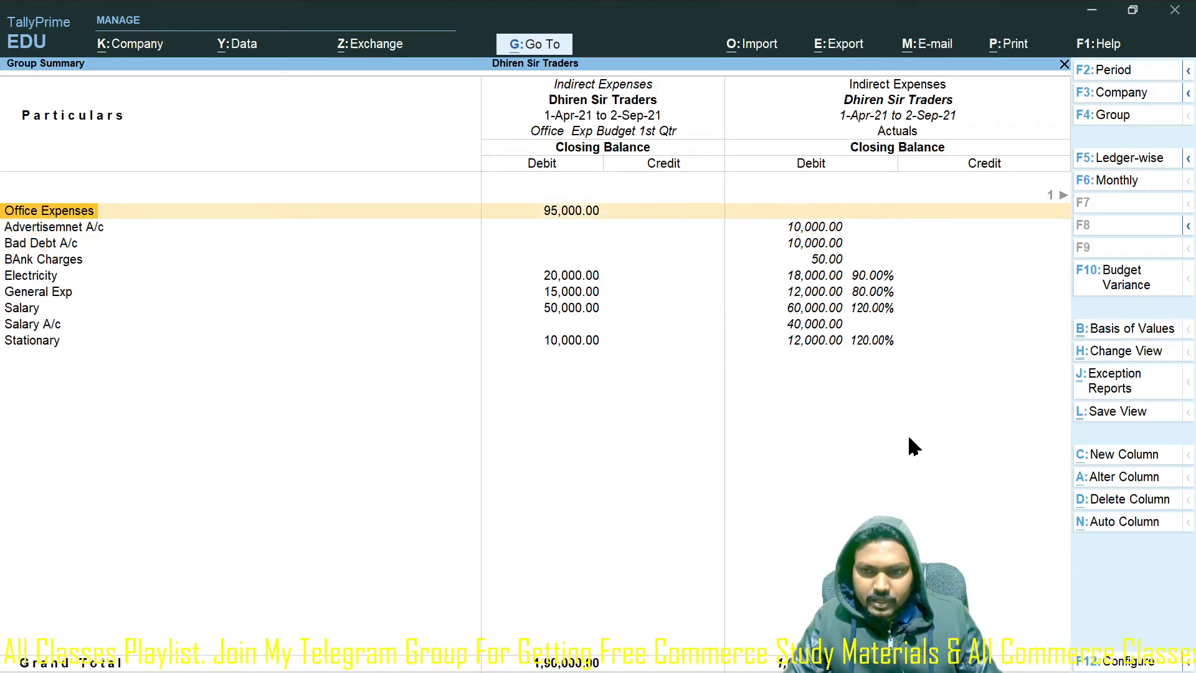
{"action": "key", "text": "Right"}
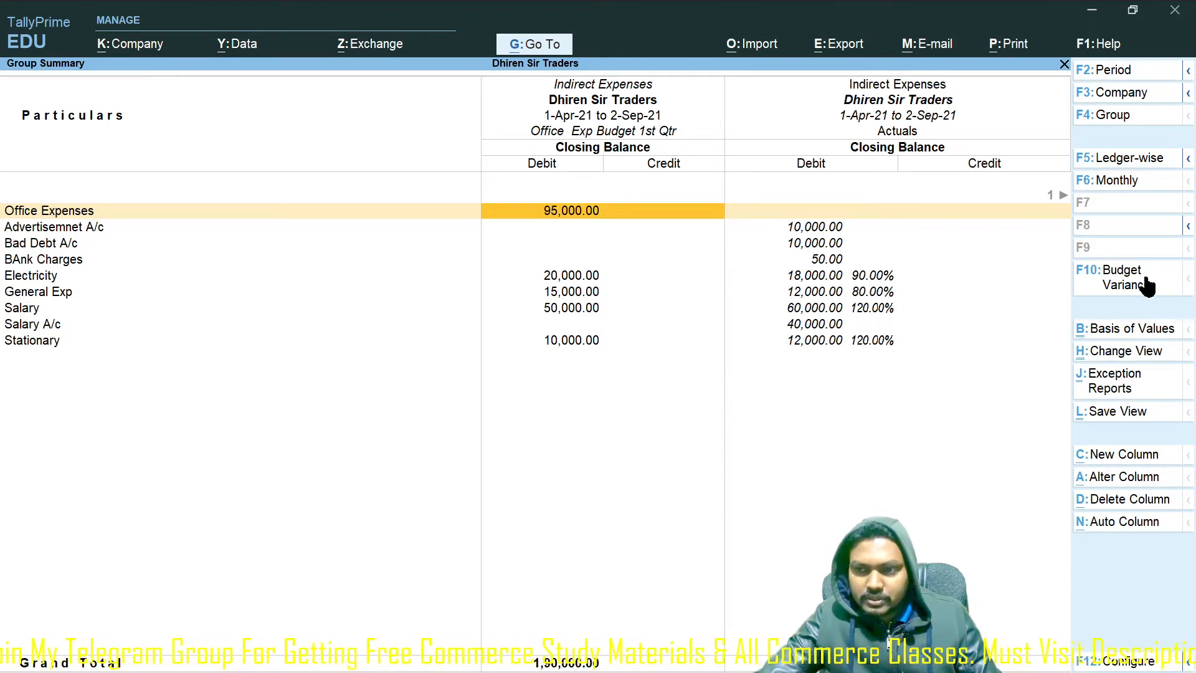
{"action": "key", "text": "Escape"}
{"action": "key", "text": "Escape"}
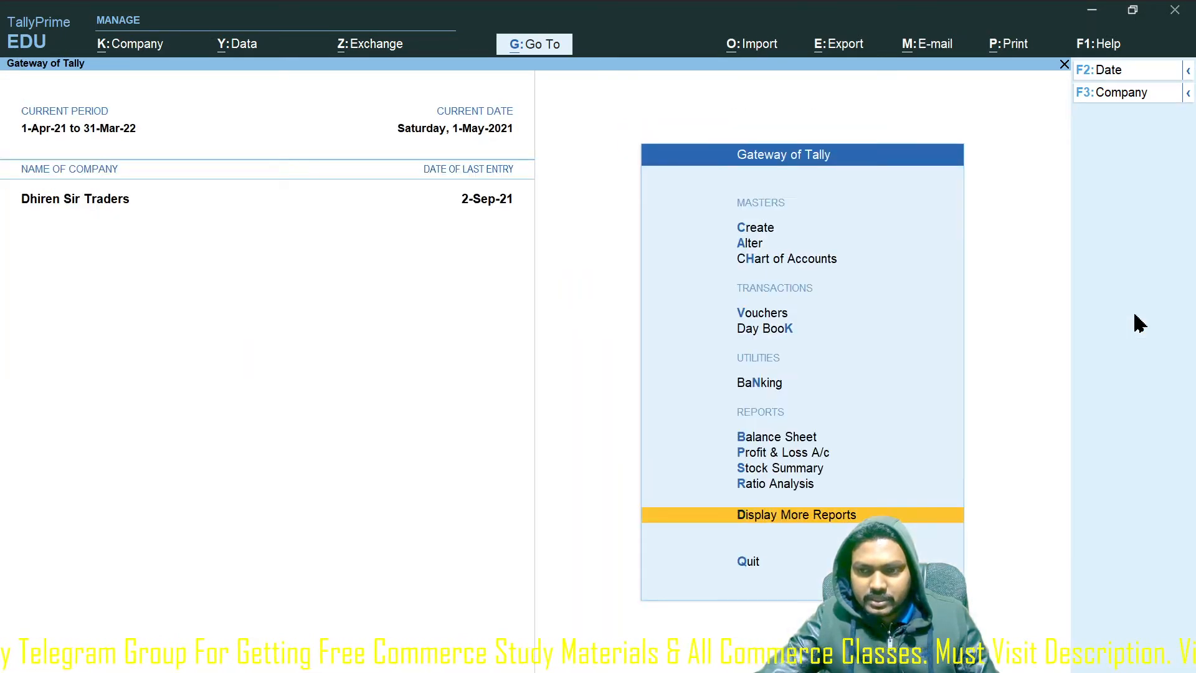
{"action": "key", "text": "Escape"}
{"action": "key", "text": "Escape"}
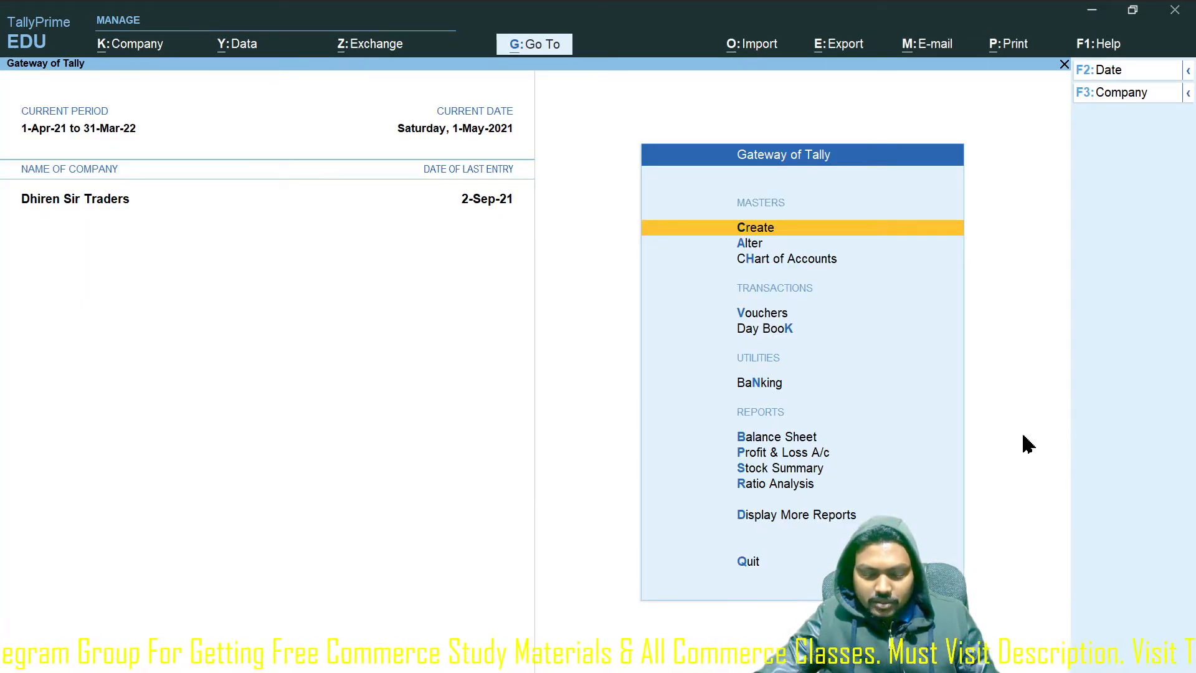
- Compare the Trial Balance with the "Office Exp Budget 1st Qtr" budget again and drill down into Indirect Expenses
{"action": "left_click", "coordinate": [799, 516]}
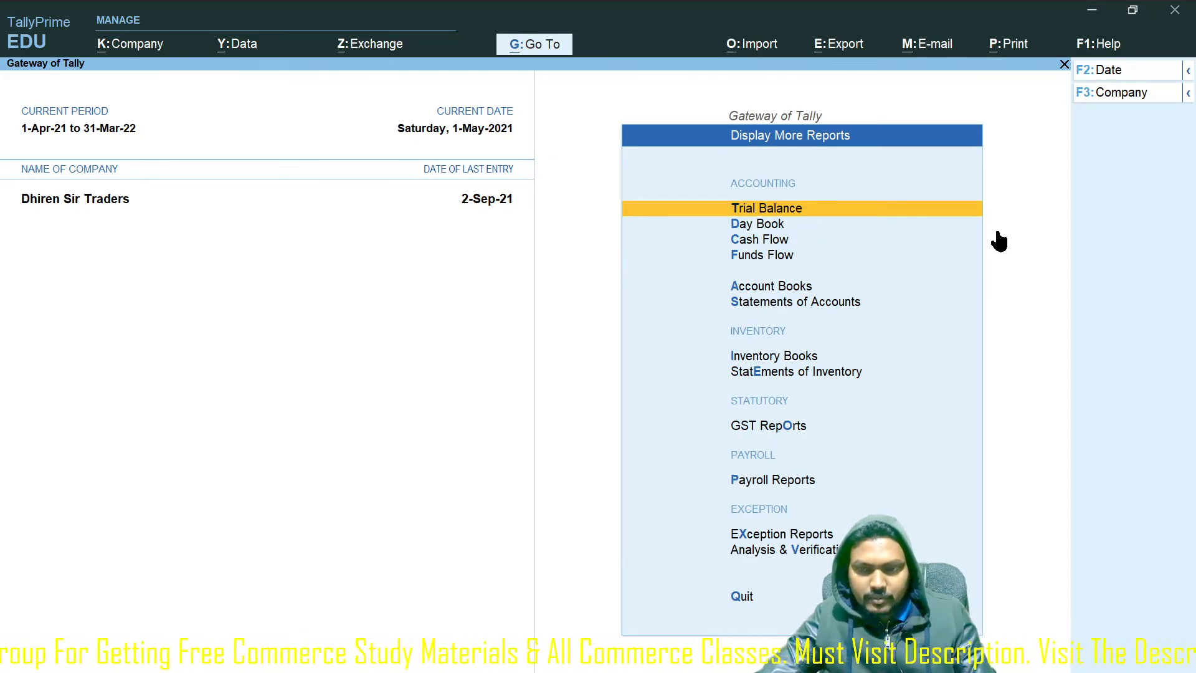
{"action": "key", "text": "Return"}
{"action": "left_click", "coordinate": [1082, 278]}
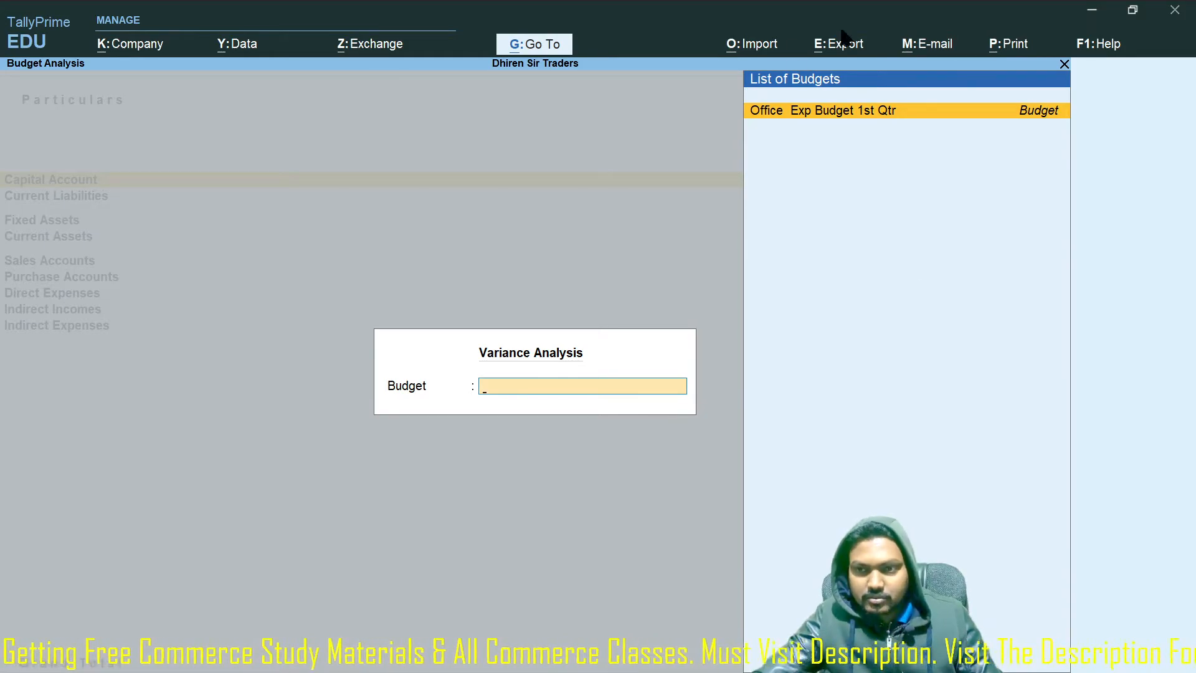
{"action": "left_click", "coordinate": [821, 124]}
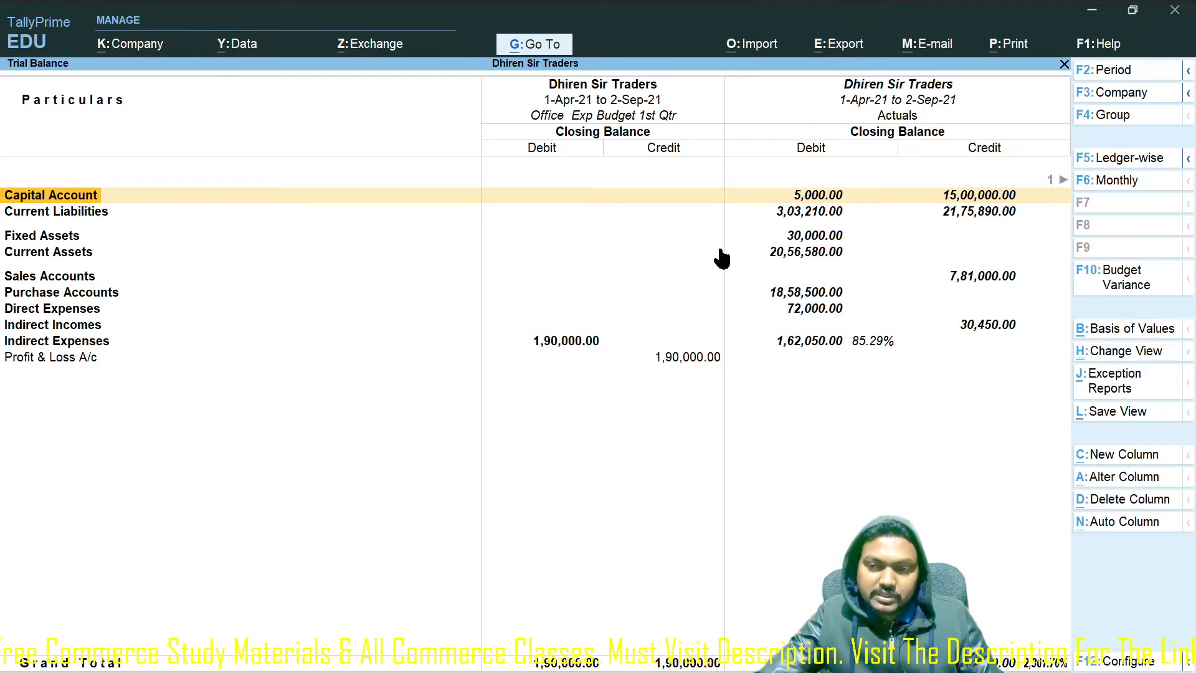
{"action": "left_click", "coordinate": [70, 344]}
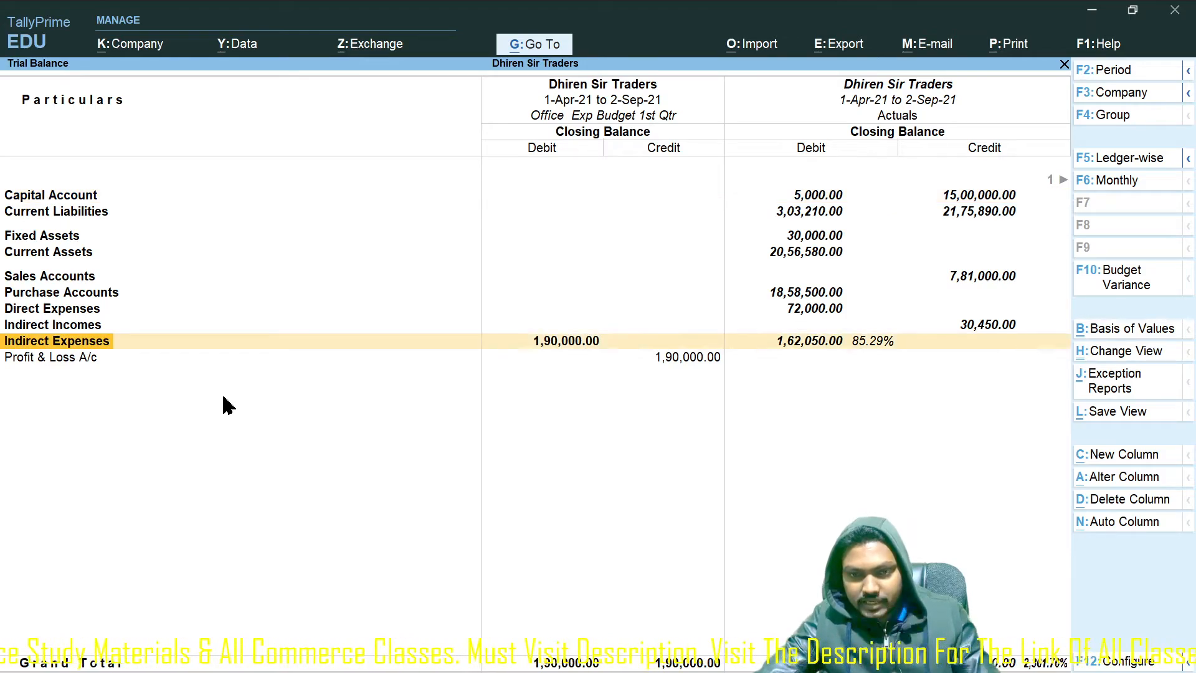
{"action": "key", "text": "Return"}
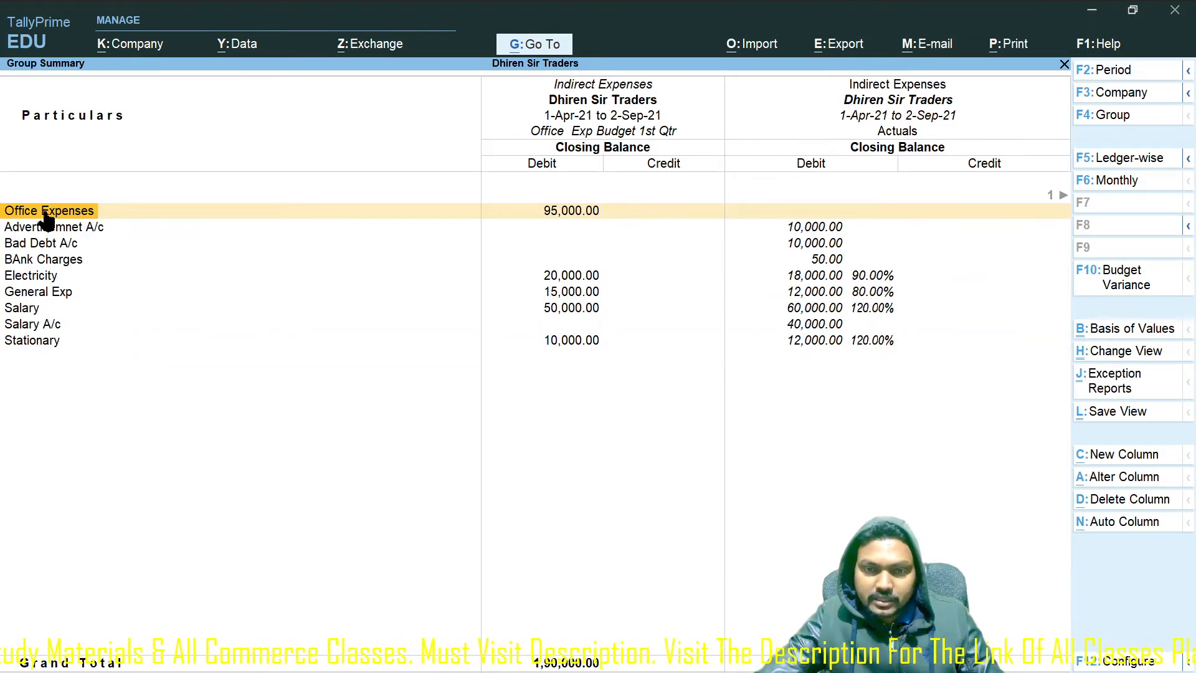
- Inspect the Office Expenses group, then go through the individual expense ledgers from Advertisemnet A/c to General Exp
{"action": "key", "text": "Return"}
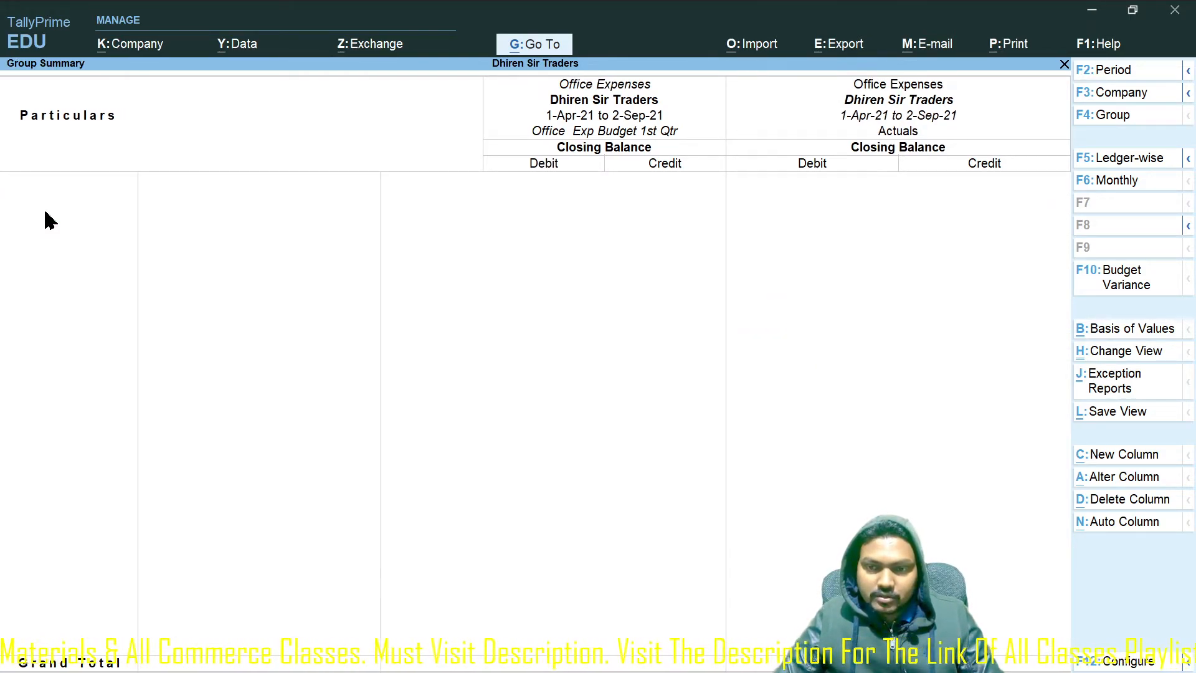
{"action": "key", "text": "Escape"}
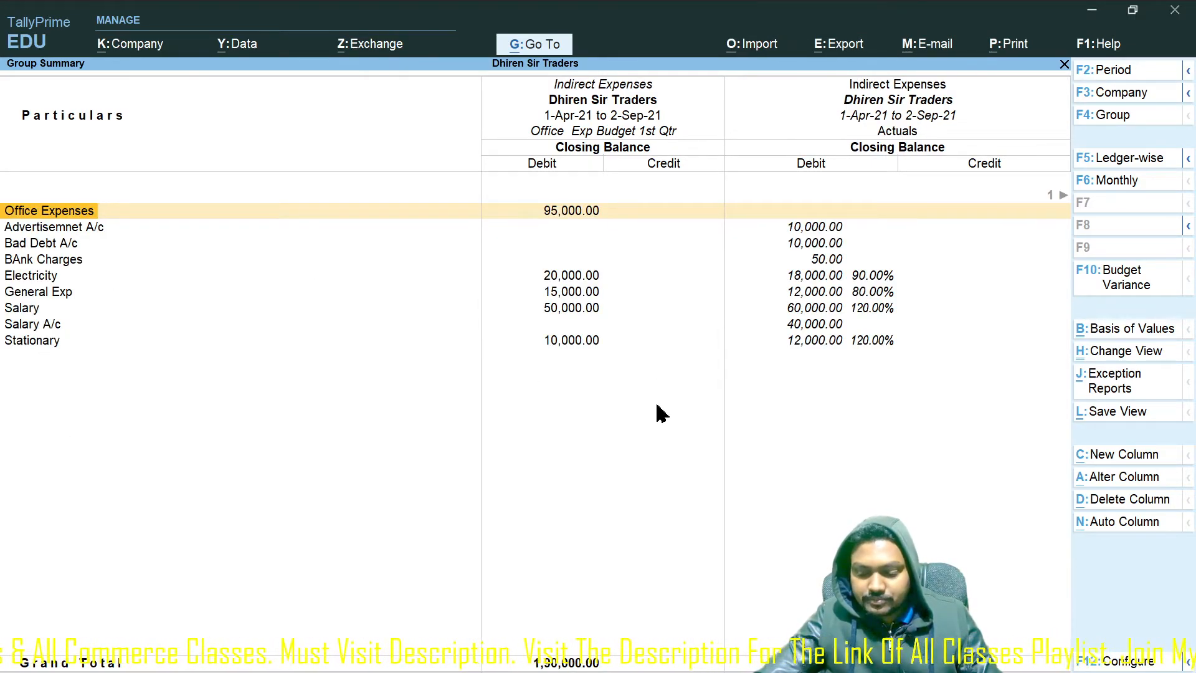
{"action": "key", "text": "Down"}
{"action": "key", "text": "Down"}
{"action": "key", "text": "Up"}
{"action": "key", "text": "Down"}
{"action": "key", "text": "Down"}
{"action": "key", "text": "Down"}
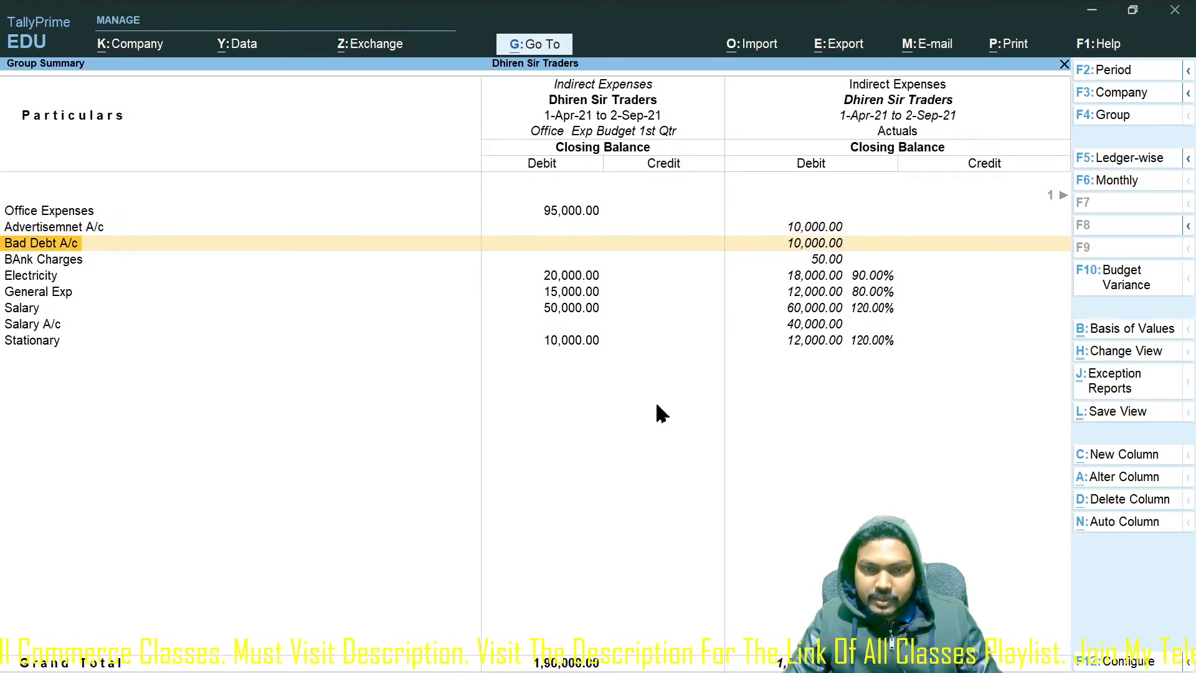
{"action": "key", "text": "Up"}
{"action": "key", "text": "Up"}
{"action": "key", "text": "Down"}
{"action": "key", "text": "Down"}
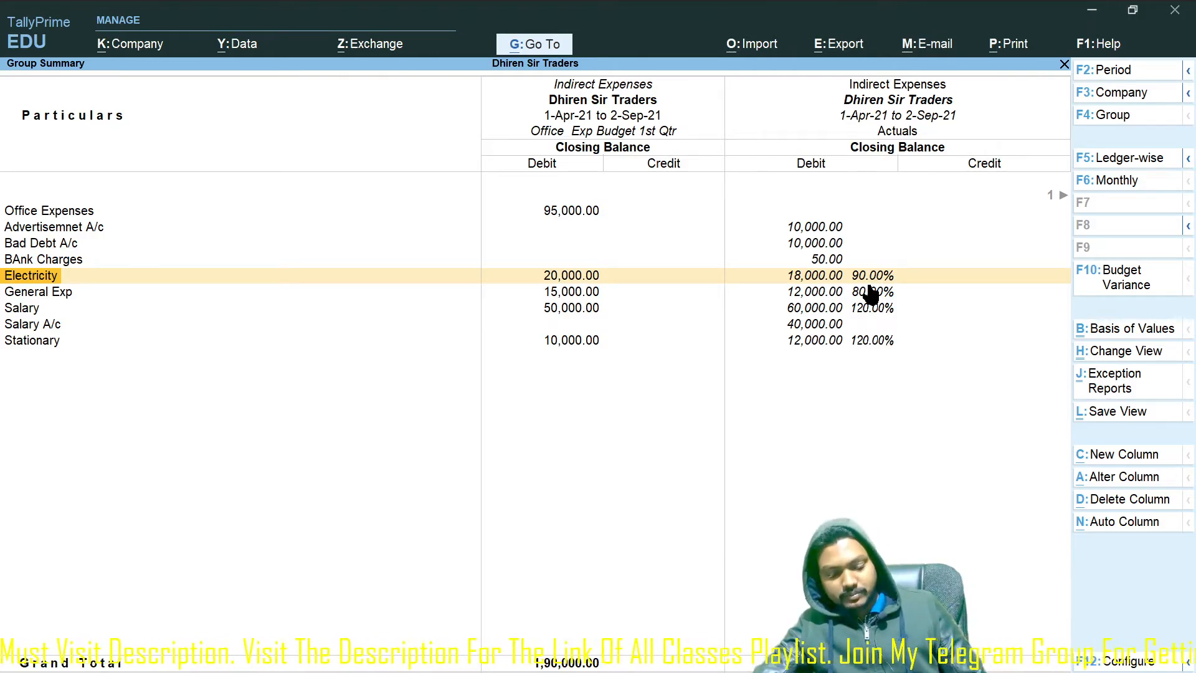
{"action": "left_click", "coordinate": [21, 296]}
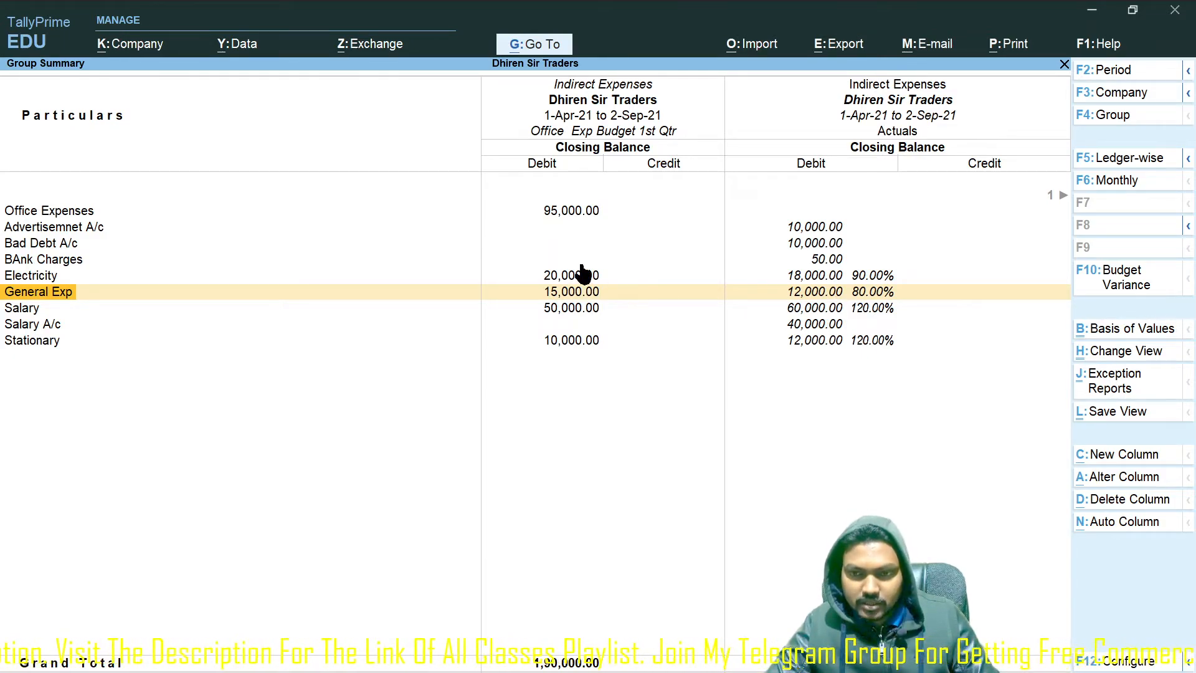
- Check the budget slide's figures against the actual percentages of Stationary, Salary, General Exp and Electricity in TallyPrime
{"action": "key", "text": "alt+Tab"}
{"action": "key", "text": "alt+Tab"}
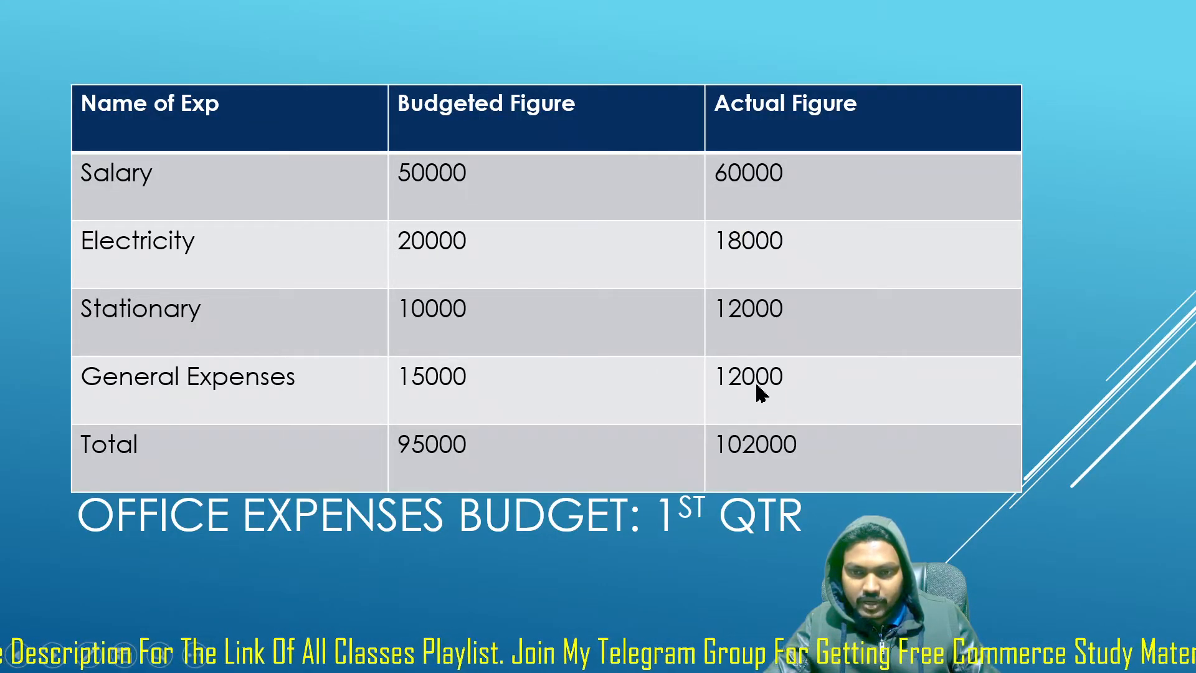
{"action": "key", "text": "alt+Tab"}
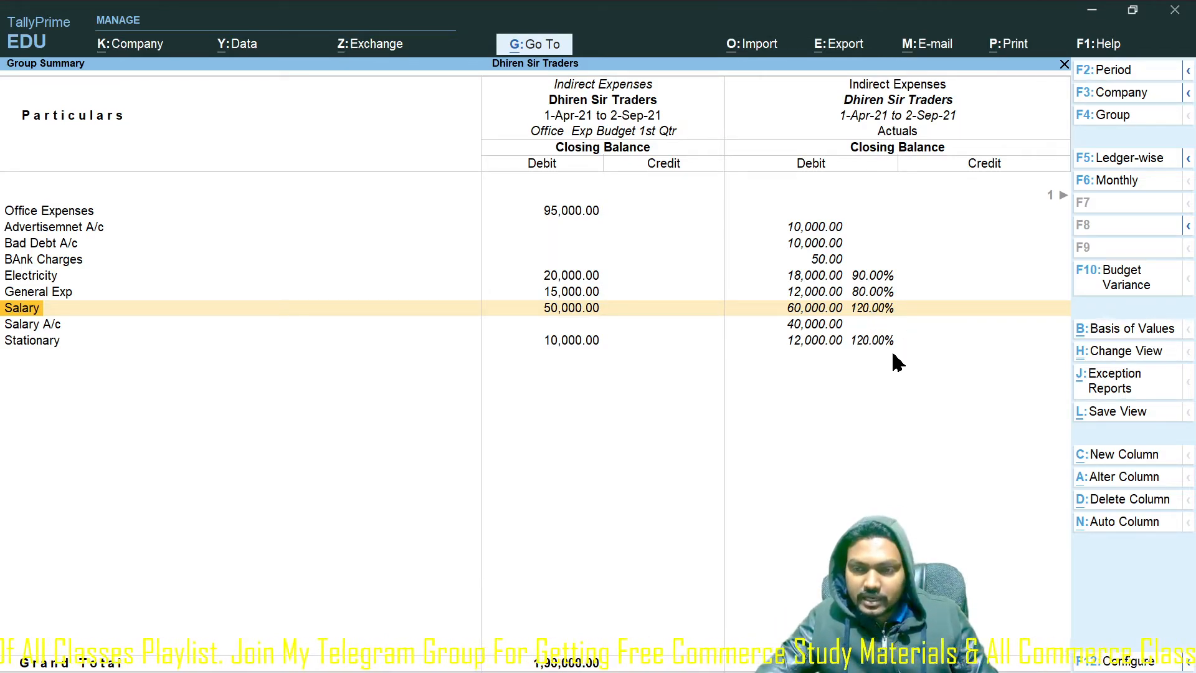
{"action": "left_click", "coordinate": [876, 342]}
{"action": "left_click", "coordinate": [878, 308]}
{"action": "left_click", "coordinate": [876, 292]}
{"action": "left_click", "coordinate": [879, 278]}
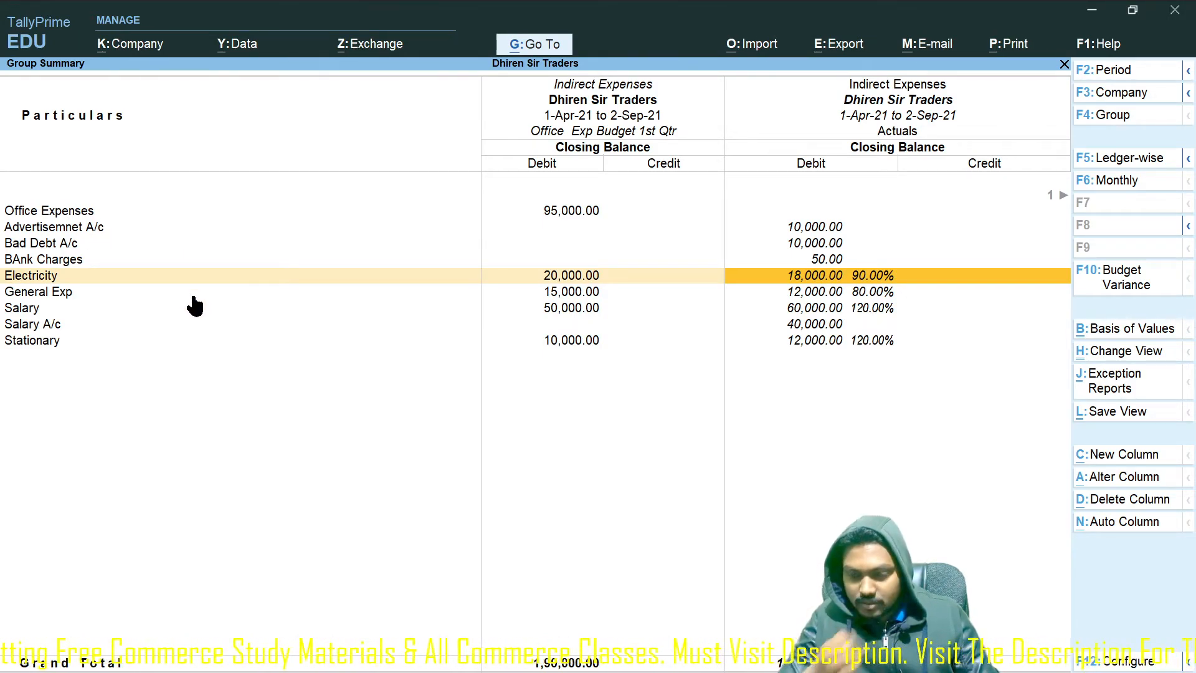
- Configure the Indirect Expenses group summary to show the total column and opening balance, with the report format set to Detailed
{"action": "left_click", "coordinate": [1130, 664]}
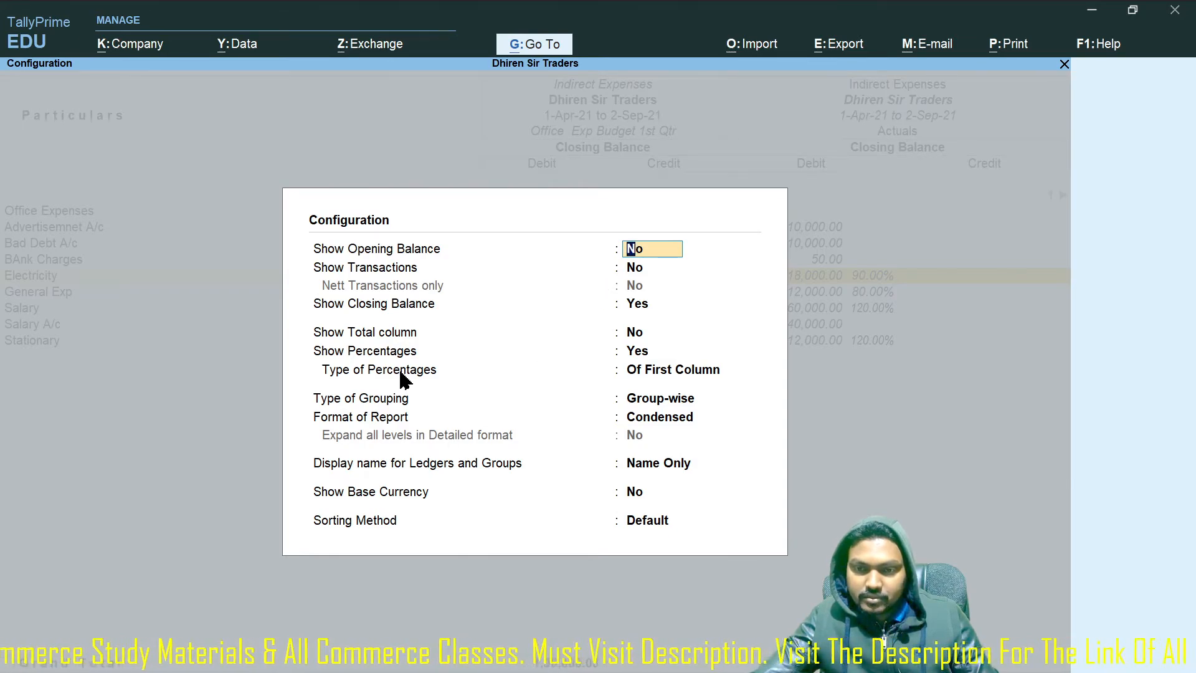
{"action": "left_click", "coordinate": [630, 336]}
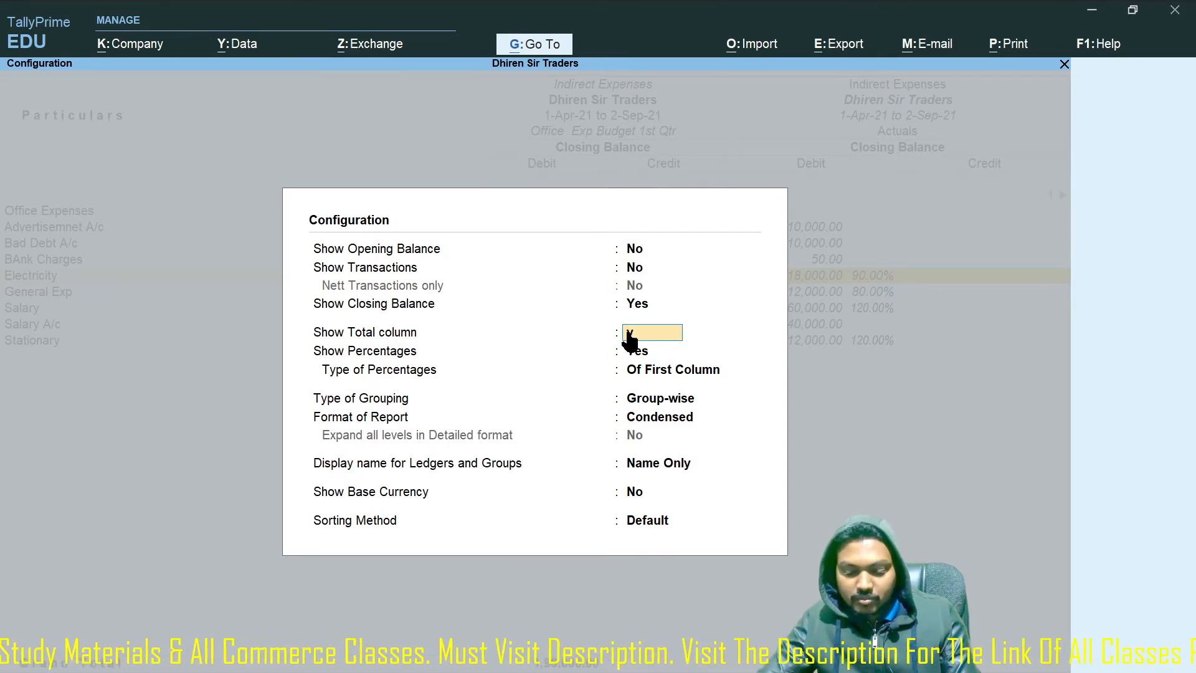
{"action": "type", "text": "y"}
{"action": "key", "text": "Return"}
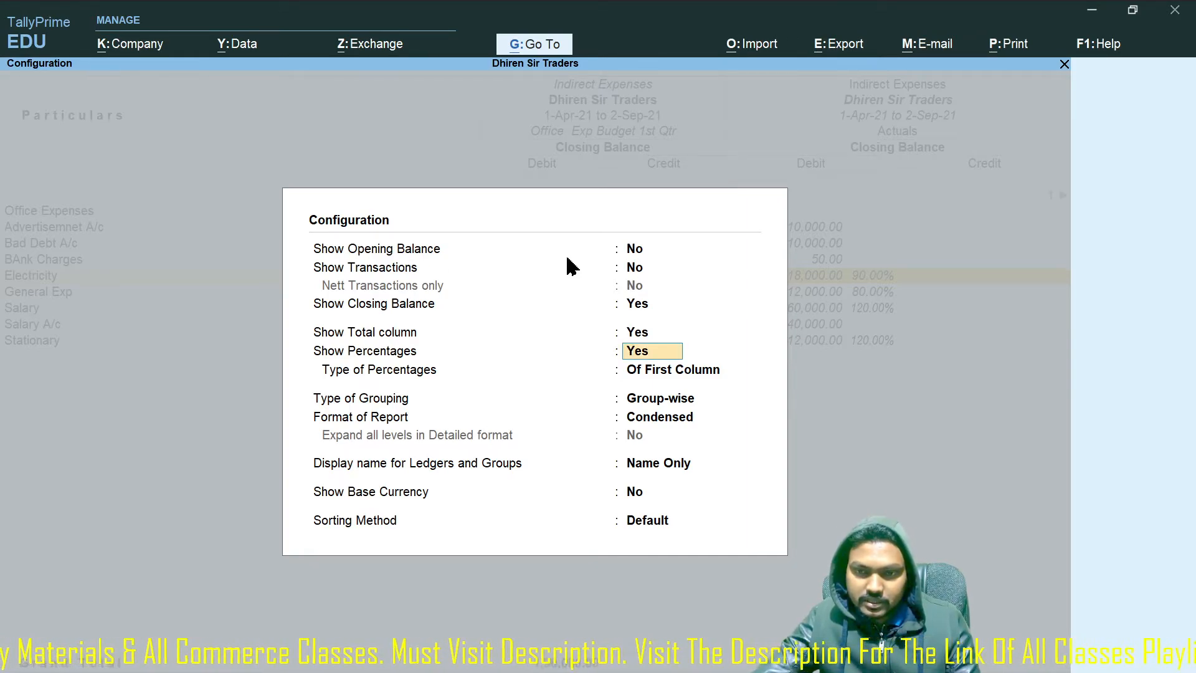
{"action": "left_click", "coordinate": [642, 250]}
{"action": "type", "text": "y"}
{"action": "key", "text": "Return"}
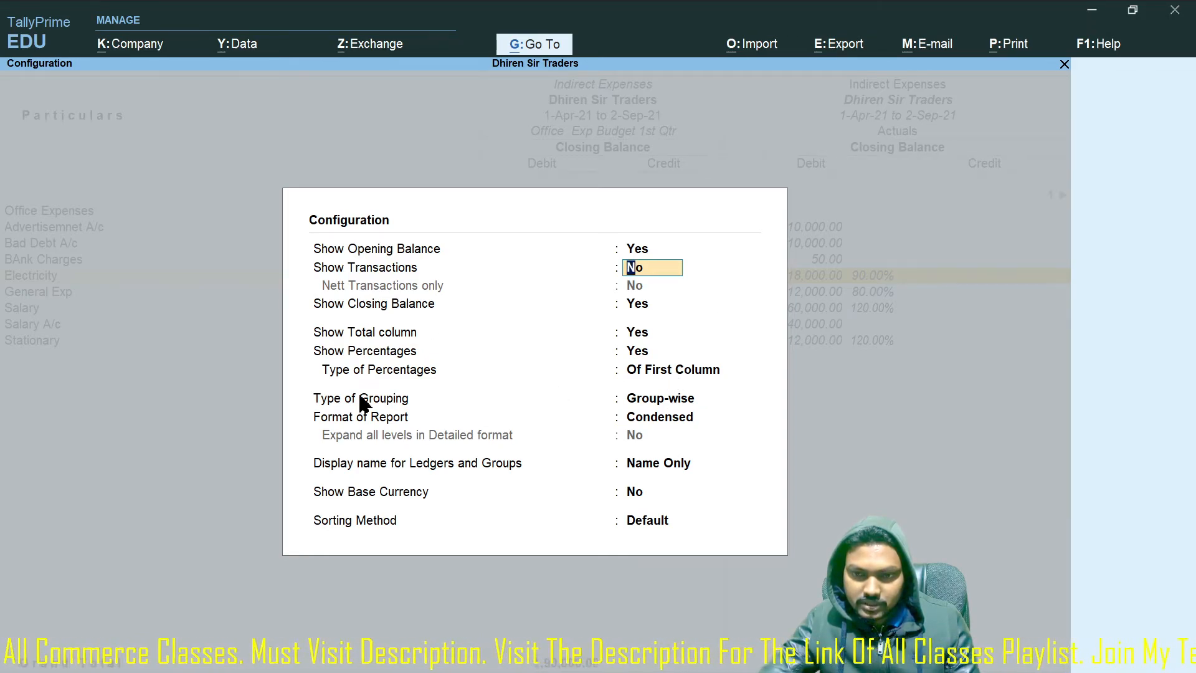
{"action": "left_click", "coordinate": [672, 427]}
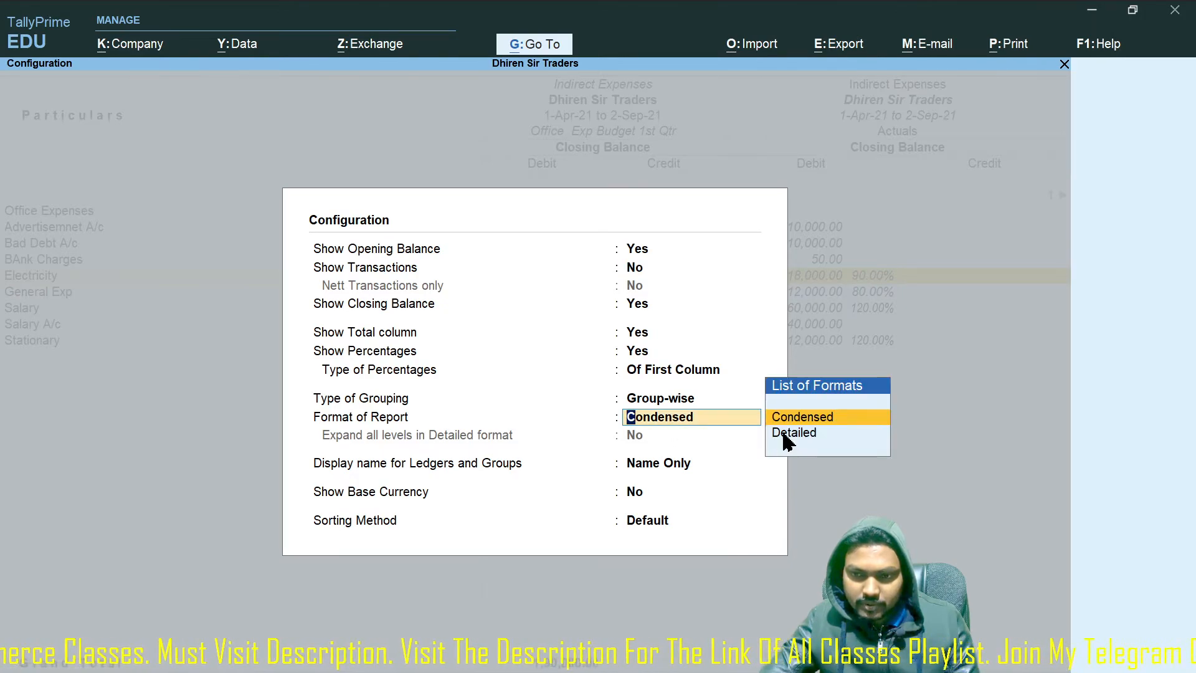
{"action": "key", "text": "Return"}
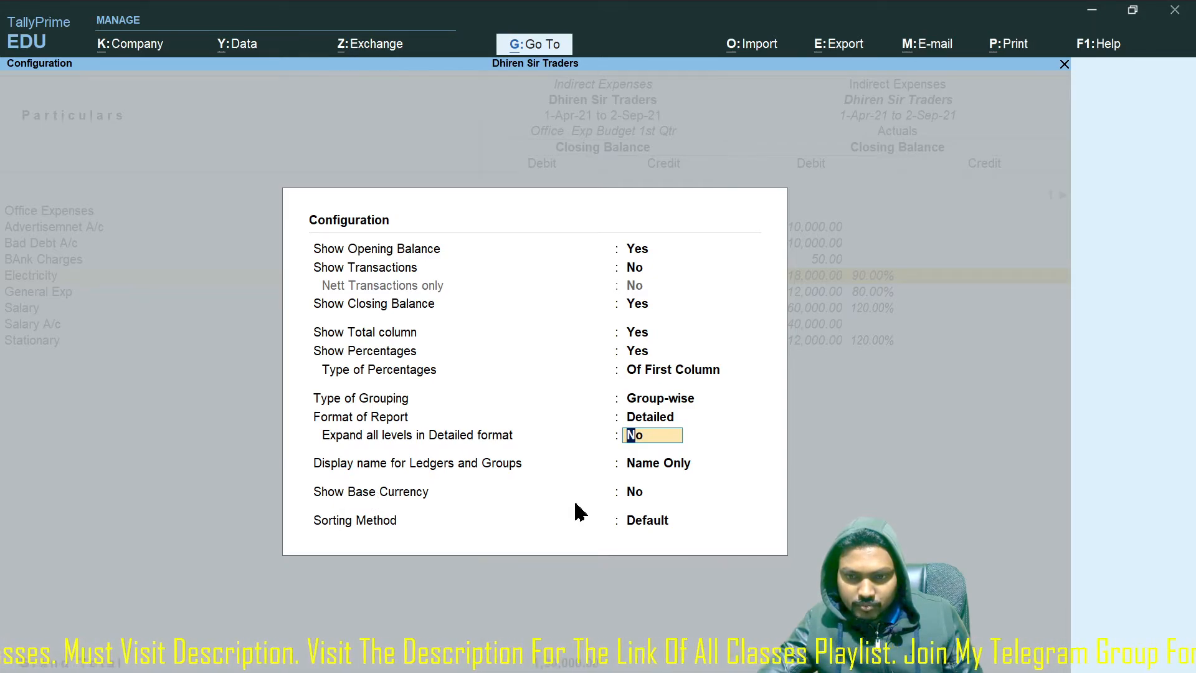
{"action": "key", "text": "ctrl+a"}
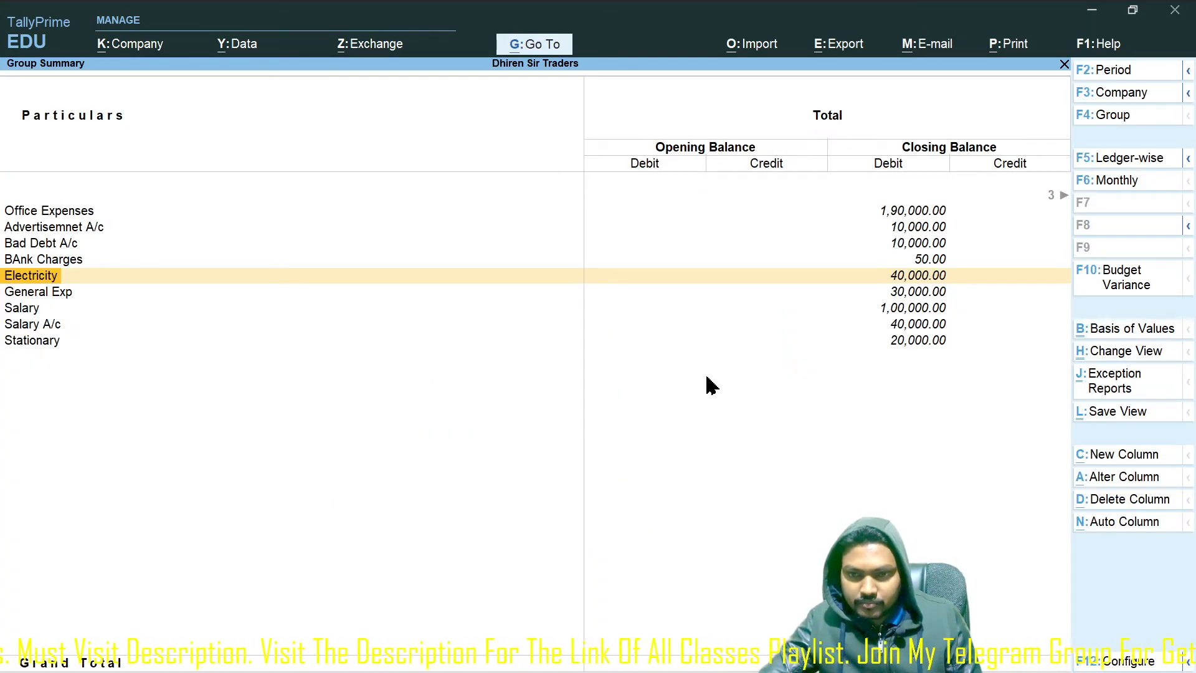
- Look over the total column, then go back to the Trial Balance and reopen Indirect Expenses in its budget comparison view
{"action": "key", "text": "Up"}
{"action": "key", "text": "Up"}
{"action": "key", "text": "Up"}
{"action": "key", "text": "Up"}
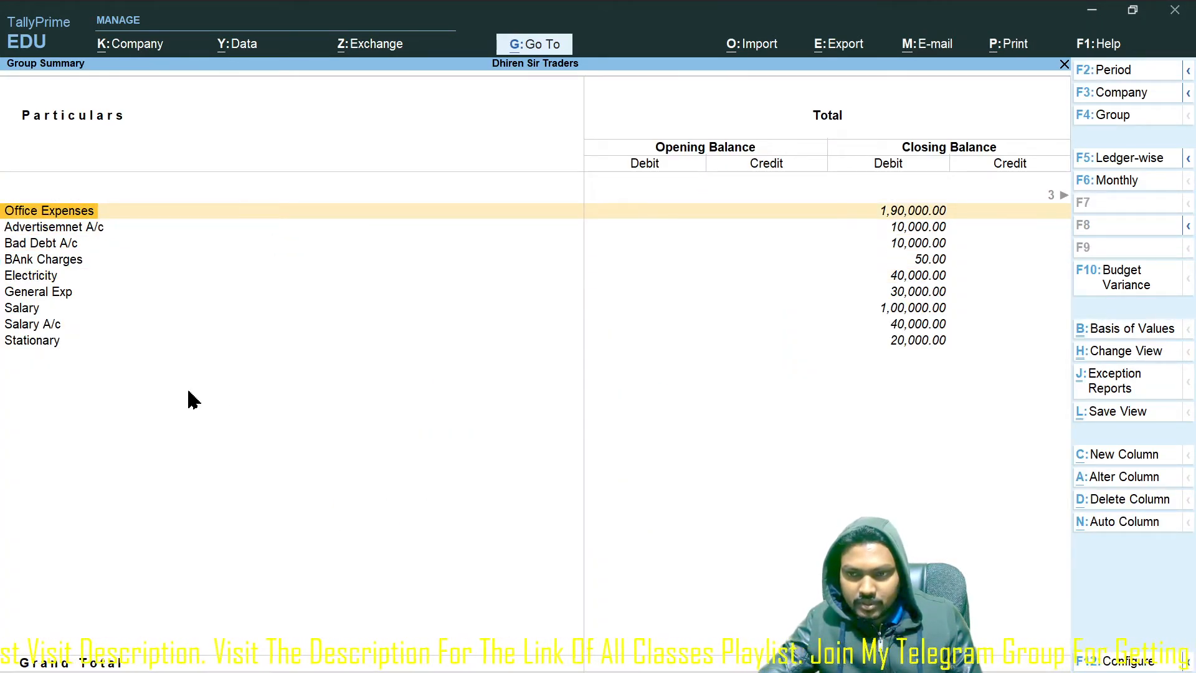
{"action": "key", "text": "Escape"}
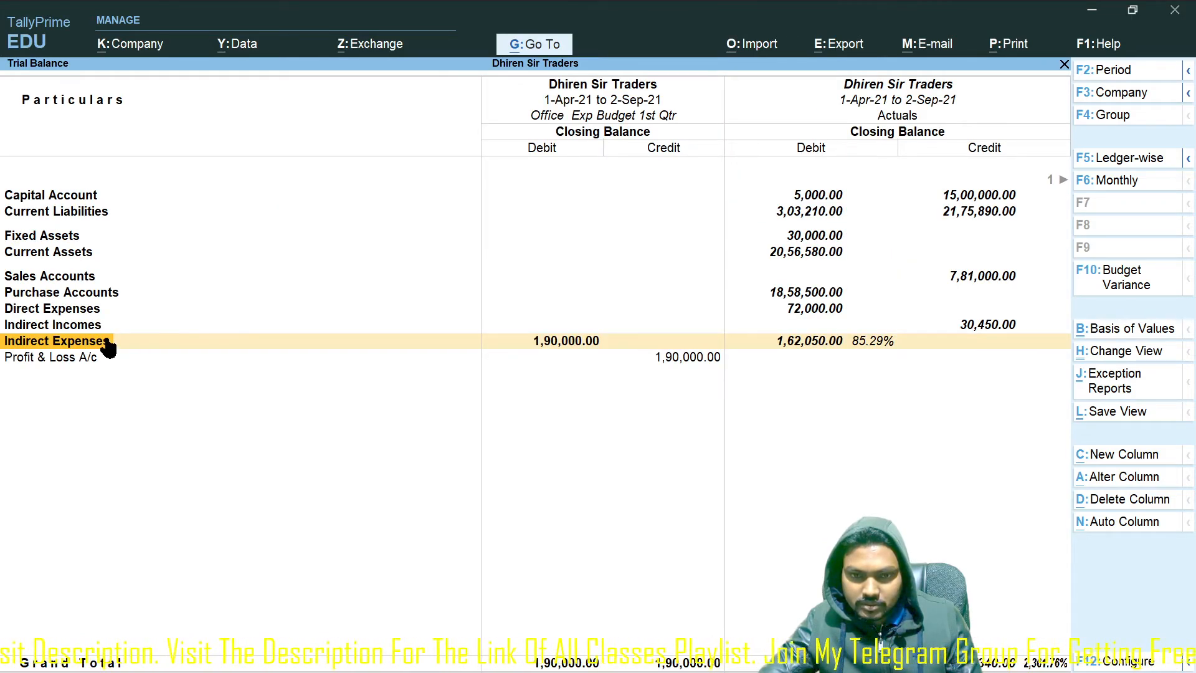
{"action": "key", "text": "Return"}
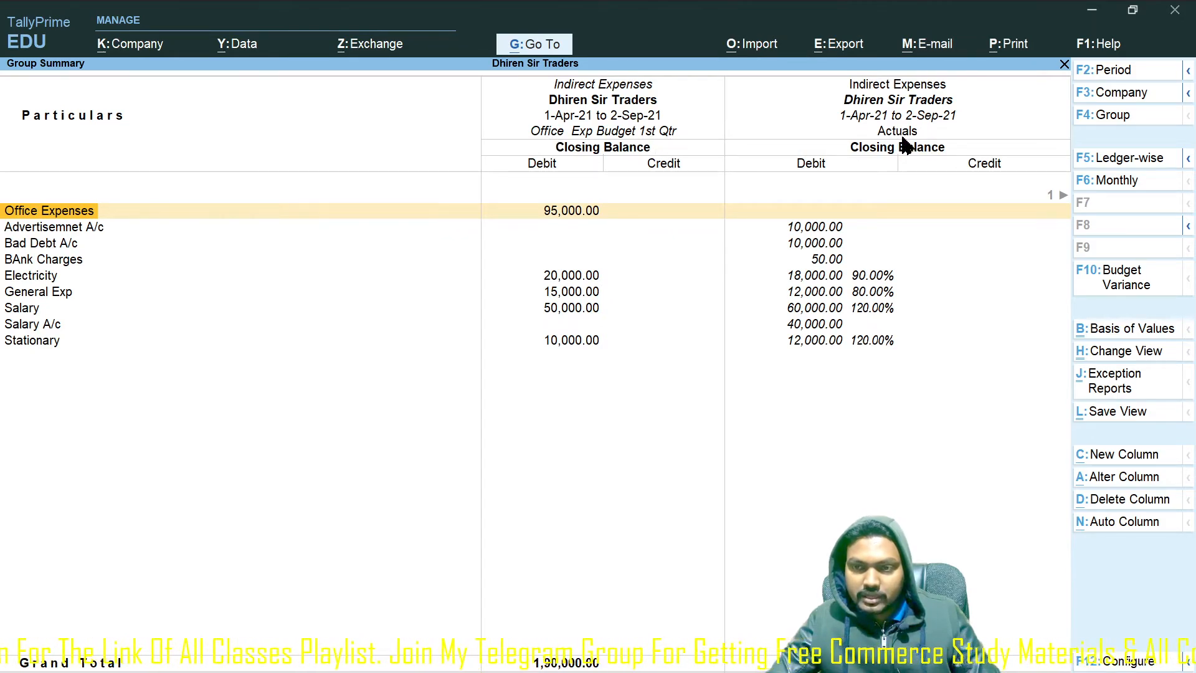
- Examine the actual-to-budget percentages of Electricity, General Exp, Salary and Stationary one after another
{"action": "left_click", "coordinate": [894, 278]}
{"action": "left_click", "coordinate": [889, 290]}
{"action": "left_click", "coordinate": [884, 308]}
{"action": "left_click", "coordinate": [874, 342]}
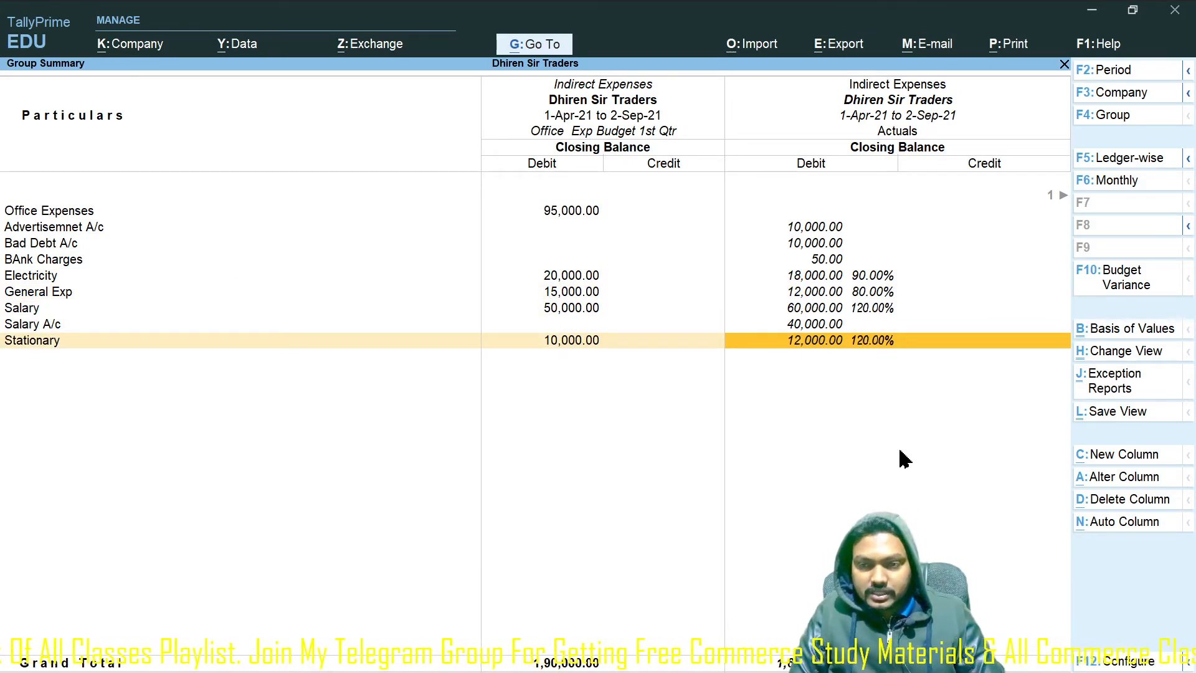
- Switch to the budget slide, circle the Salary figures and the lower actual figures in red pen, erase the ink and return to TallyPrime
{"action": "key", "text": "alt+Tab"}
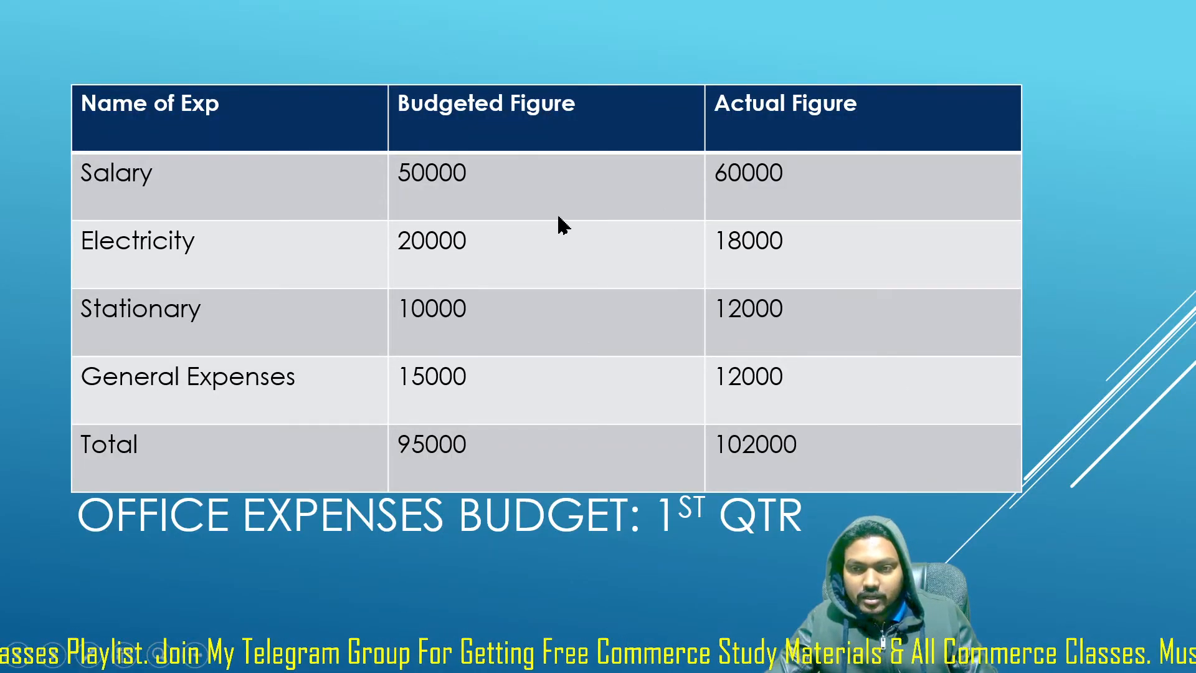
{"action": "left_click", "coordinate": [87, 650]}
{"action": "left_click", "coordinate": [54, 502]}
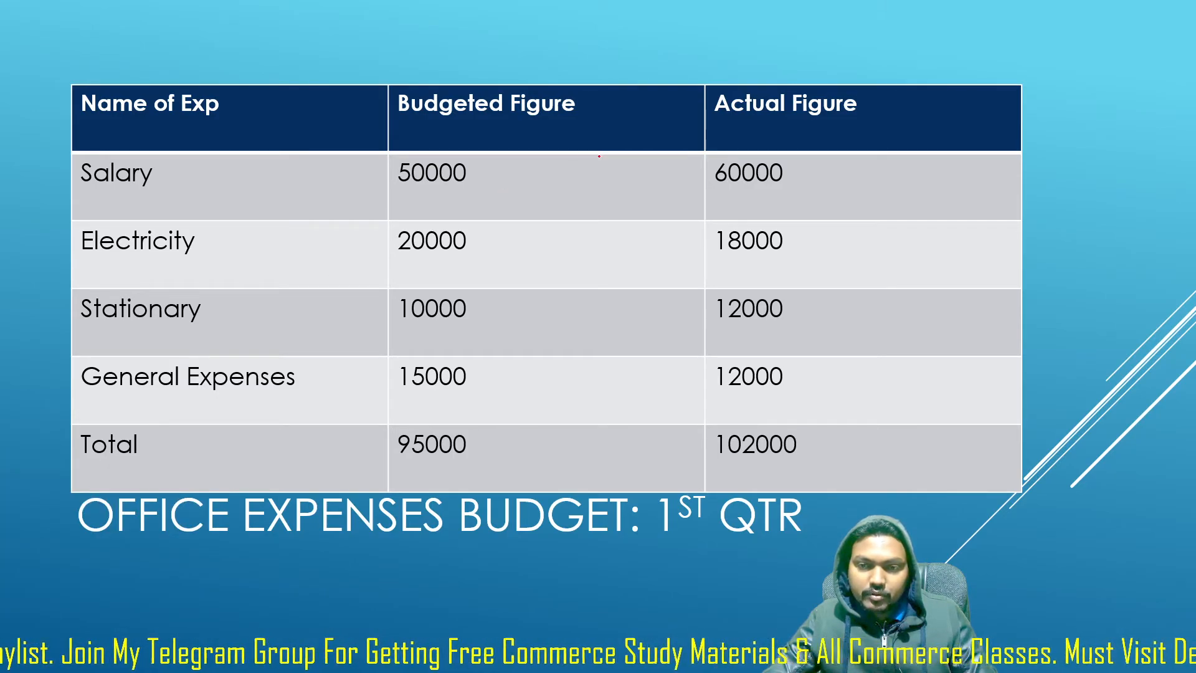
{"action": "mouse_move", "coordinate": [404, 195]}
{"action": "left_mouse_down"}
{"action": "mouse_move", "coordinate": [462, 149]}
{"action": "mouse_move", "coordinate": [492, 146]}
{"action": "left_mouse_up"}
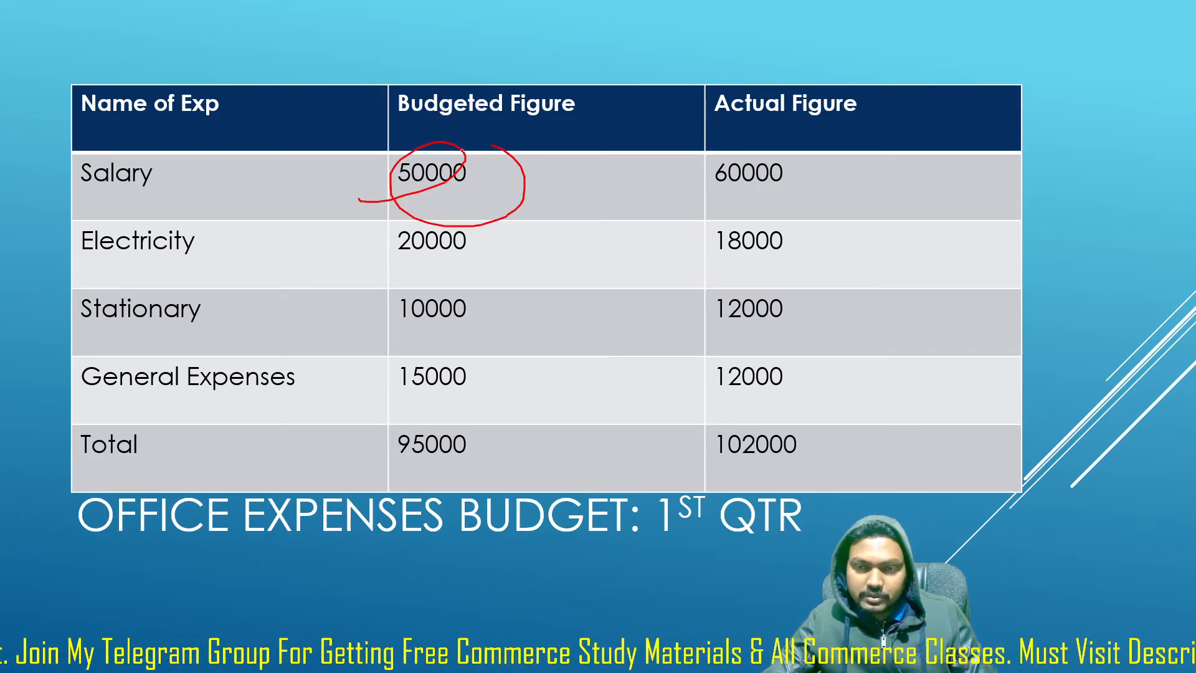
{"action": "mouse_move", "coordinate": [787, 131]}
{"action": "left_mouse_down"}
{"action": "mouse_move", "coordinate": [654, 195]}
{"action": "mouse_move", "coordinate": [787, 116]}
{"action": "left_mouse_up"}
{"action": "left_click_drag", "start_coordinate": [798, 444], "coordinate": [813, 398]}
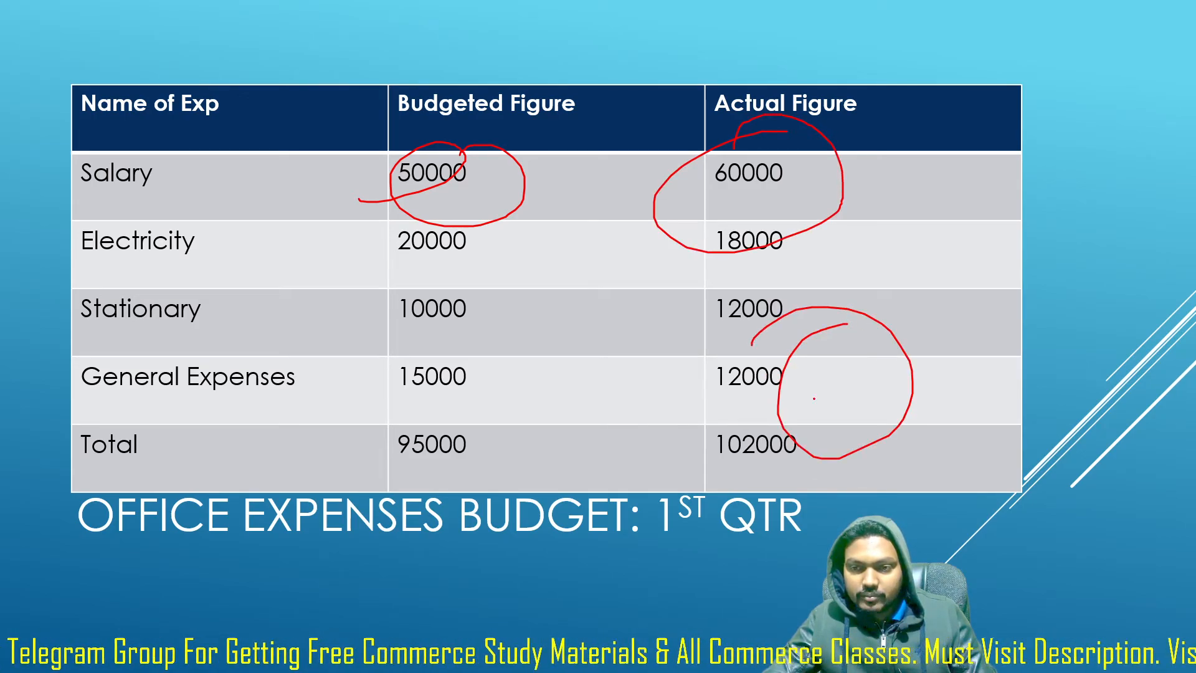
{"action": "key", "text": "e"}
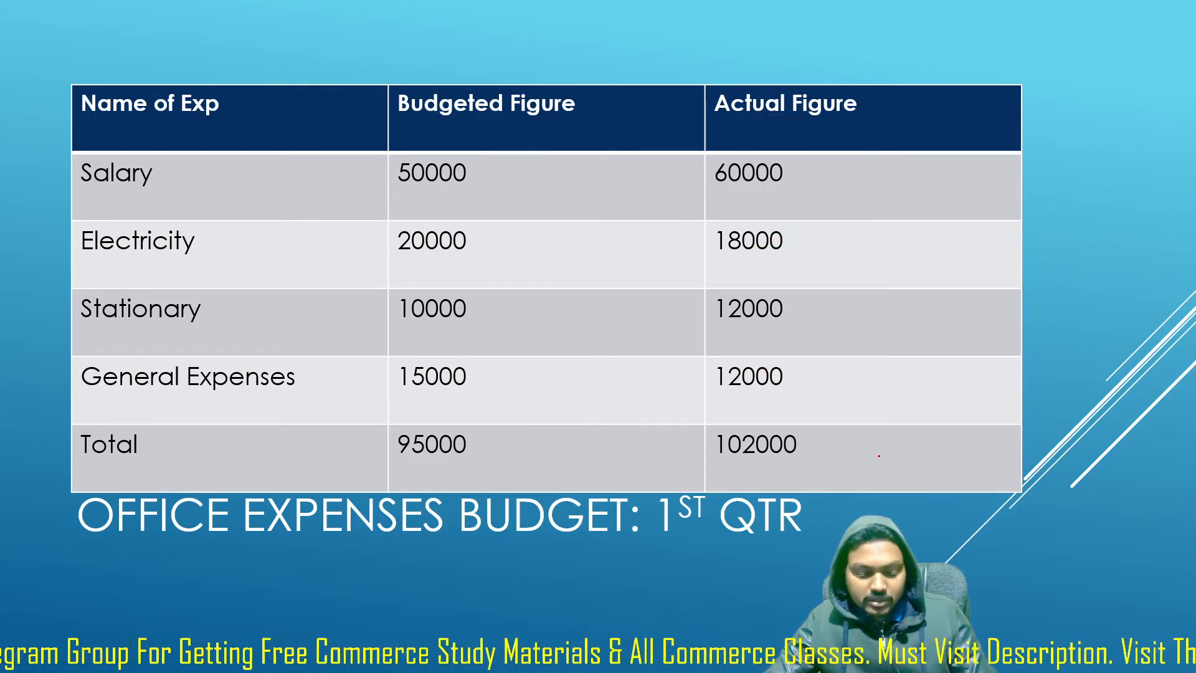
{"action": "key", "text": "alt+Tab"}
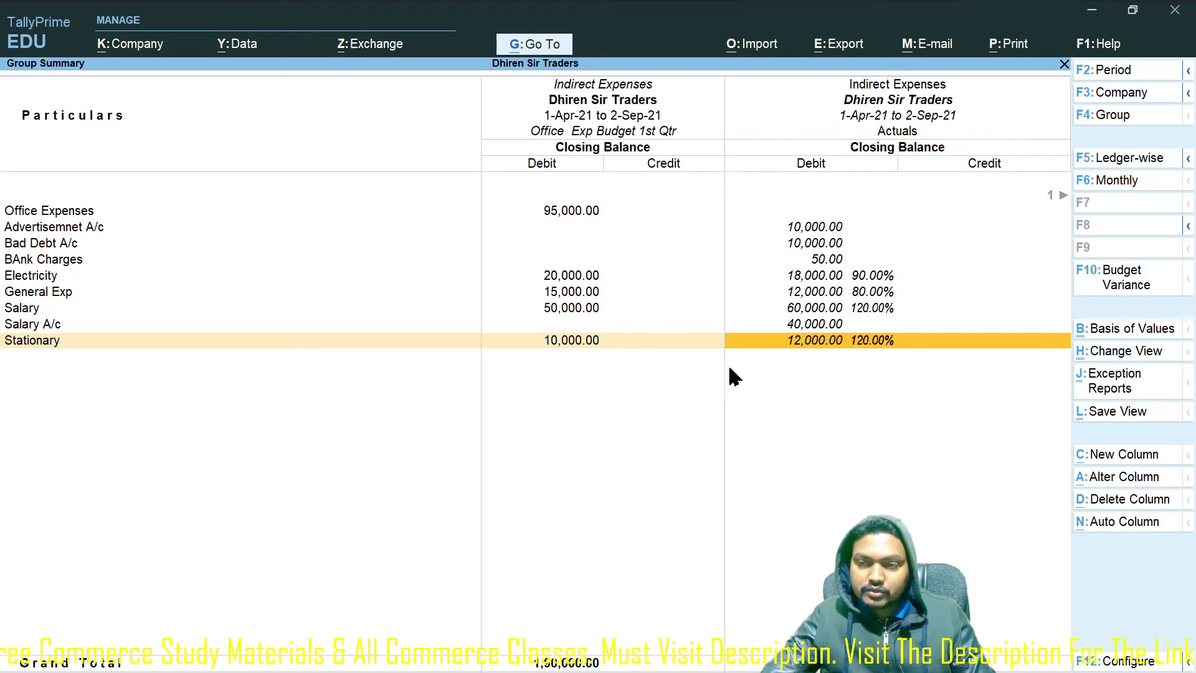
- Preview the printout of the current Indirect Expenses group summary, enlarge the page to read it, and close the preview
{"action": "key", "text": "alt+p"}
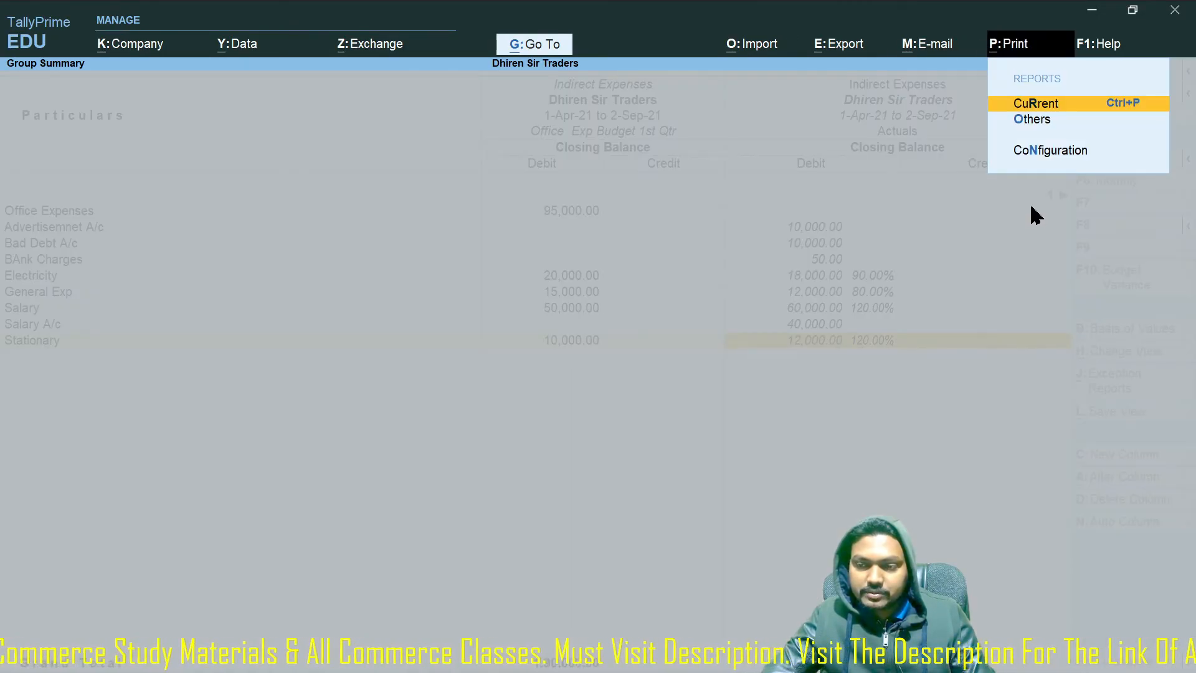
{"action": "key", "text": "Return"}
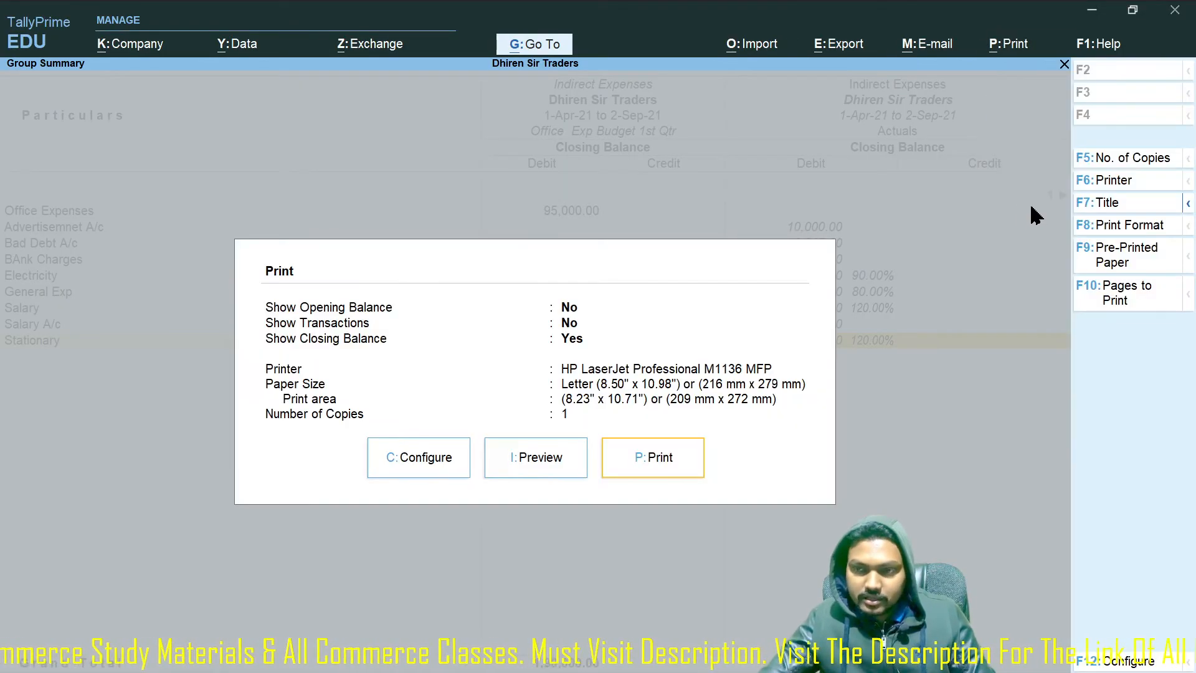
{"action": "left_click", "coordinate": [547, 462]}
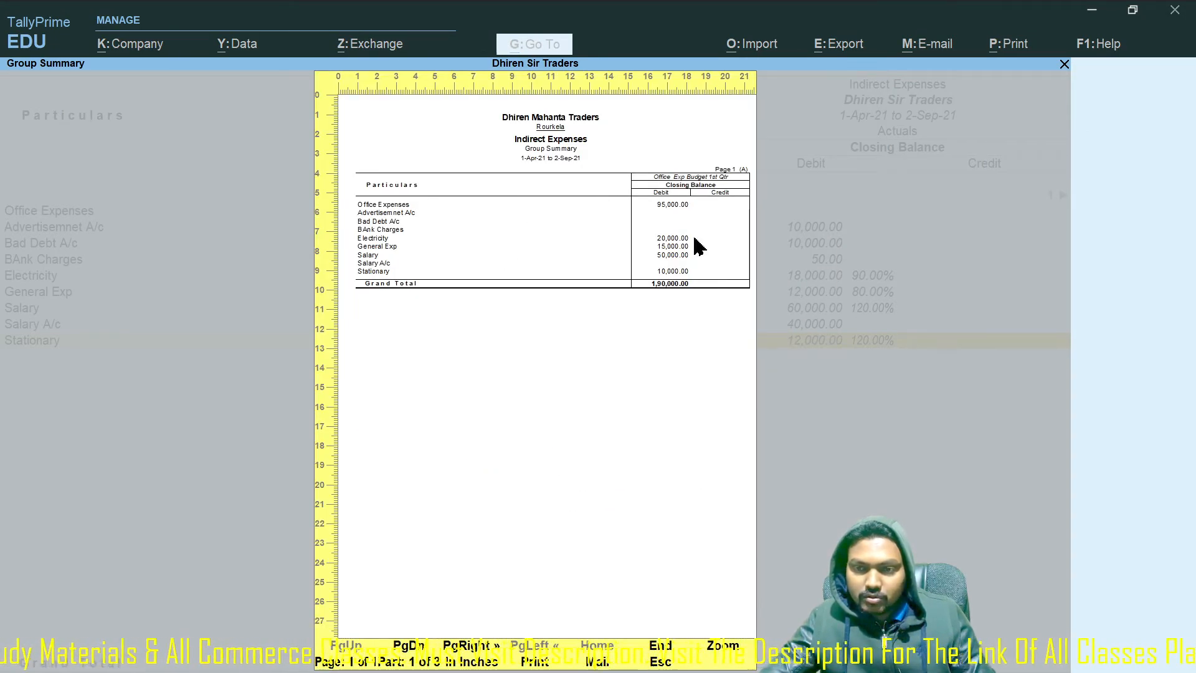
{"action": "left_click", "coordinate": [723, 651]}
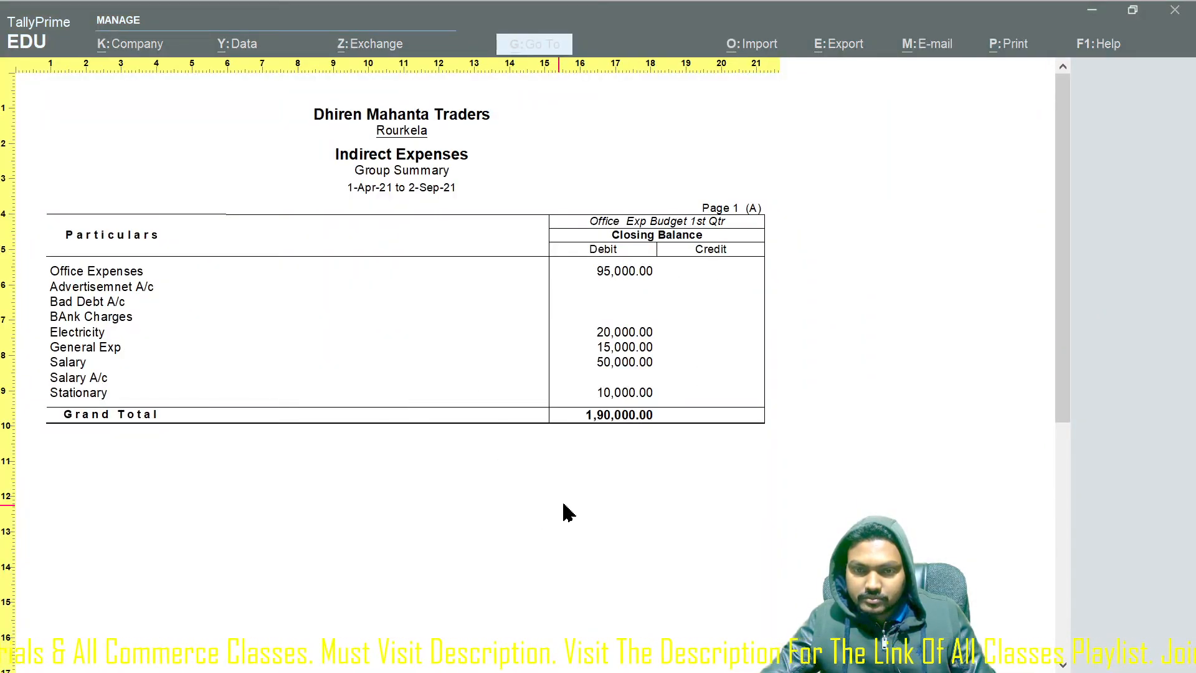
{"action": "scroll", "coordinate": [567, 507], "scroll_direction": "down", "scroll_amount": 3}
{"action": "scroll", "coordinate": [572, 489], "scroll_direction": "up", "scroll_amount": 1}
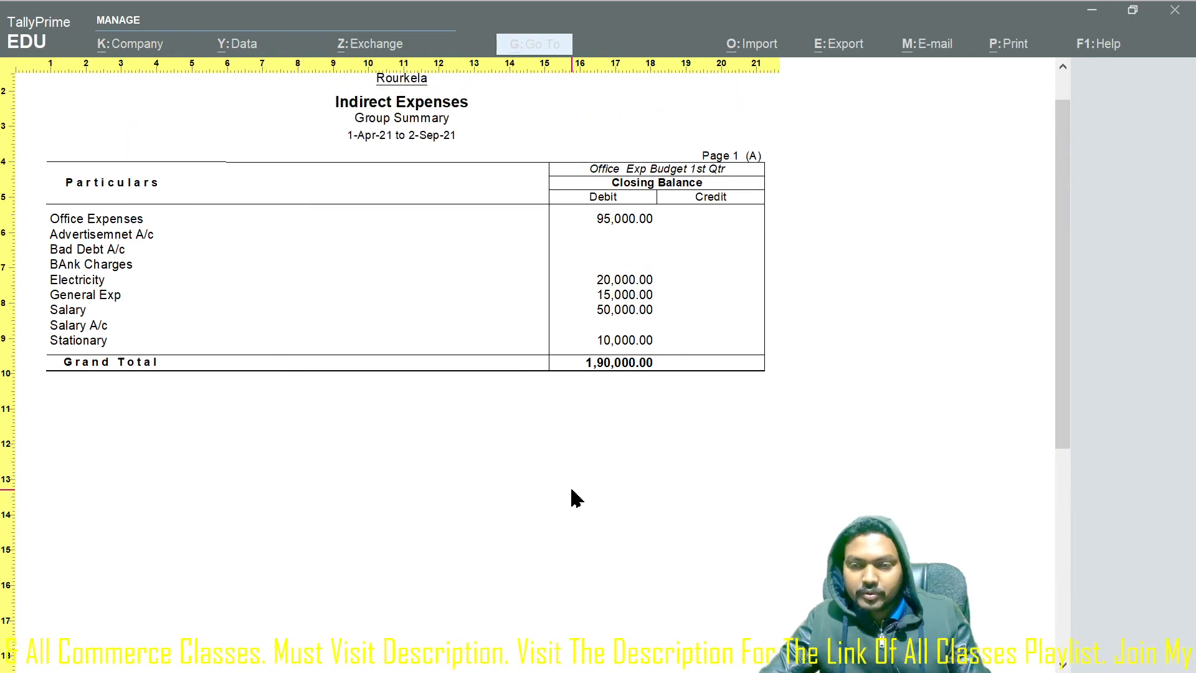
{"action": "key", "text": "Escape"}
{"action": "key", "text": "Escape"}
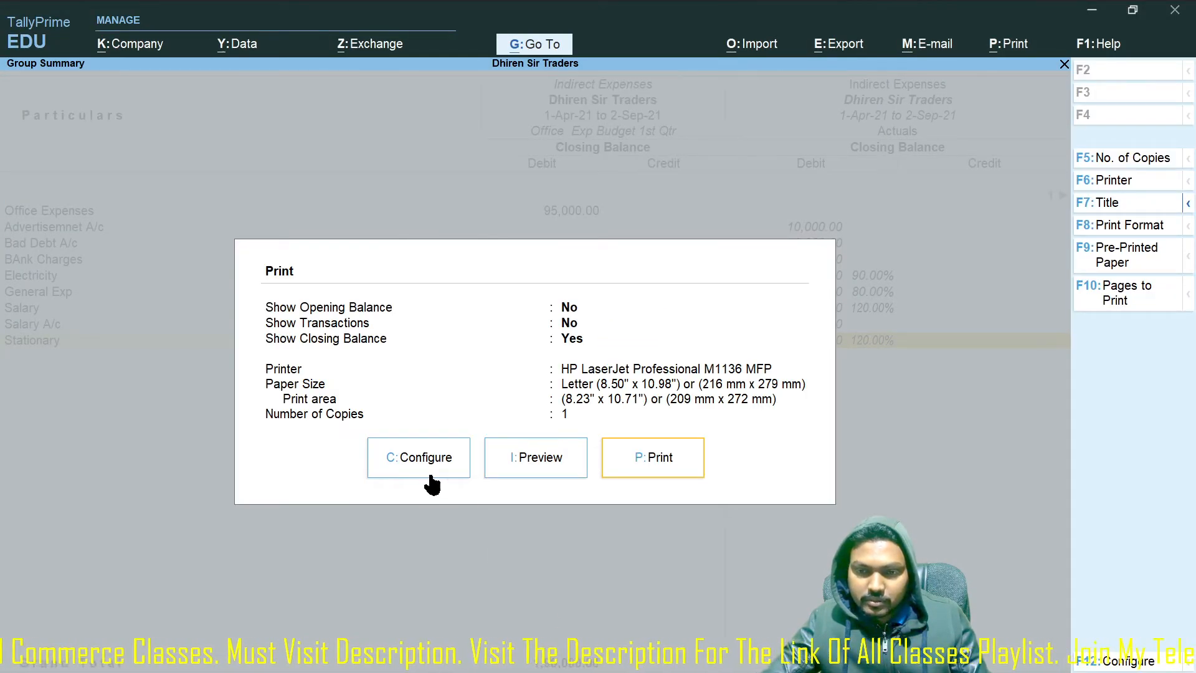
- Set the printout to show the opening balance and total column in Detailed format, toggle expanding all levels, preview it, and return to the report
{"action": "key", "text": "c"}
{"action": "left_click", "coordinate": [599, 194]}
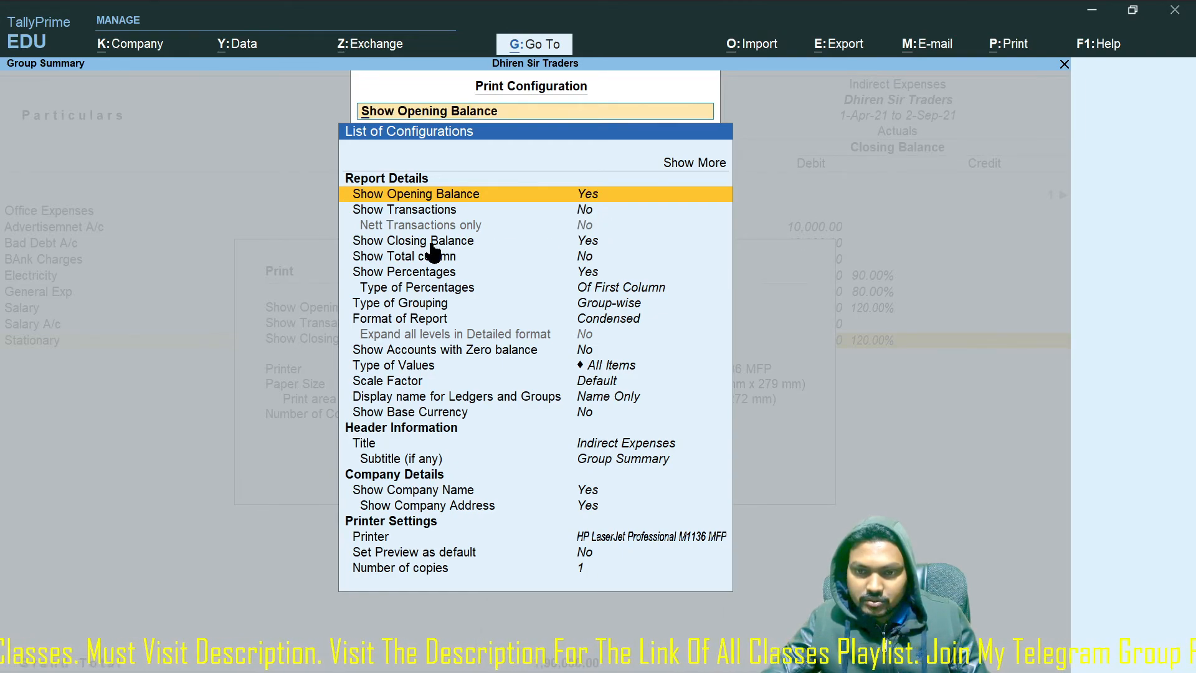
{"action": "left_click", "coordinate": [583, 259]}
{"action": "left_click", "coordinate": [582, 259]}
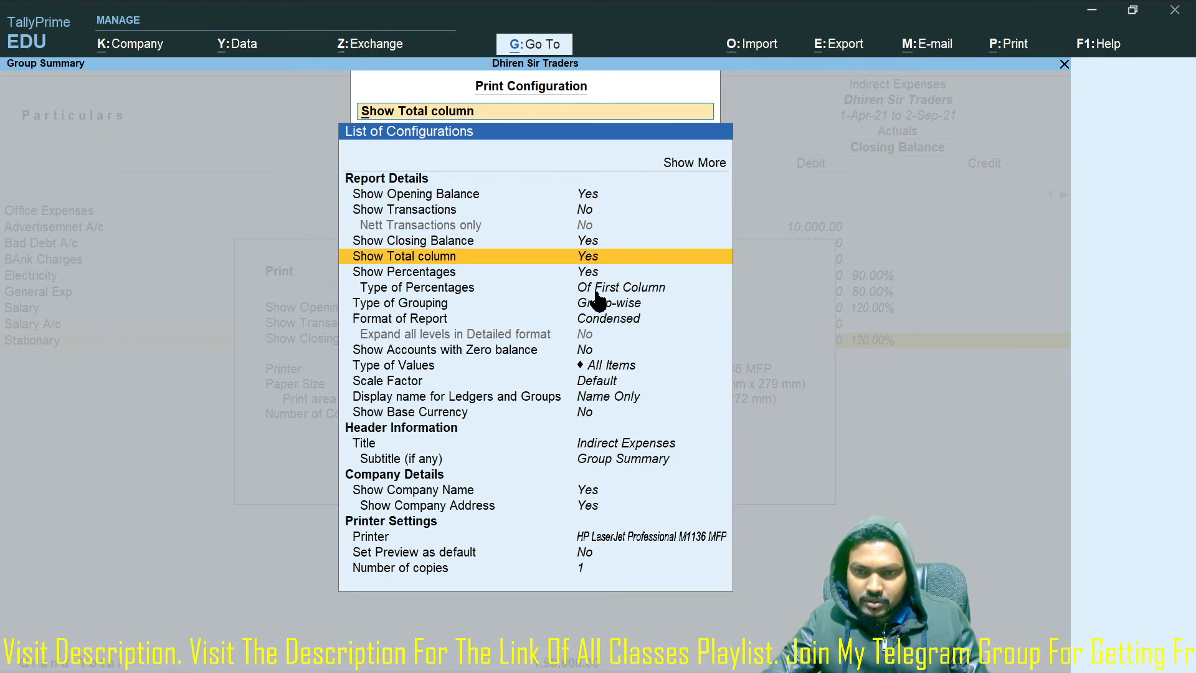
{"action": "left_click", "coordinate": [626, 289]}
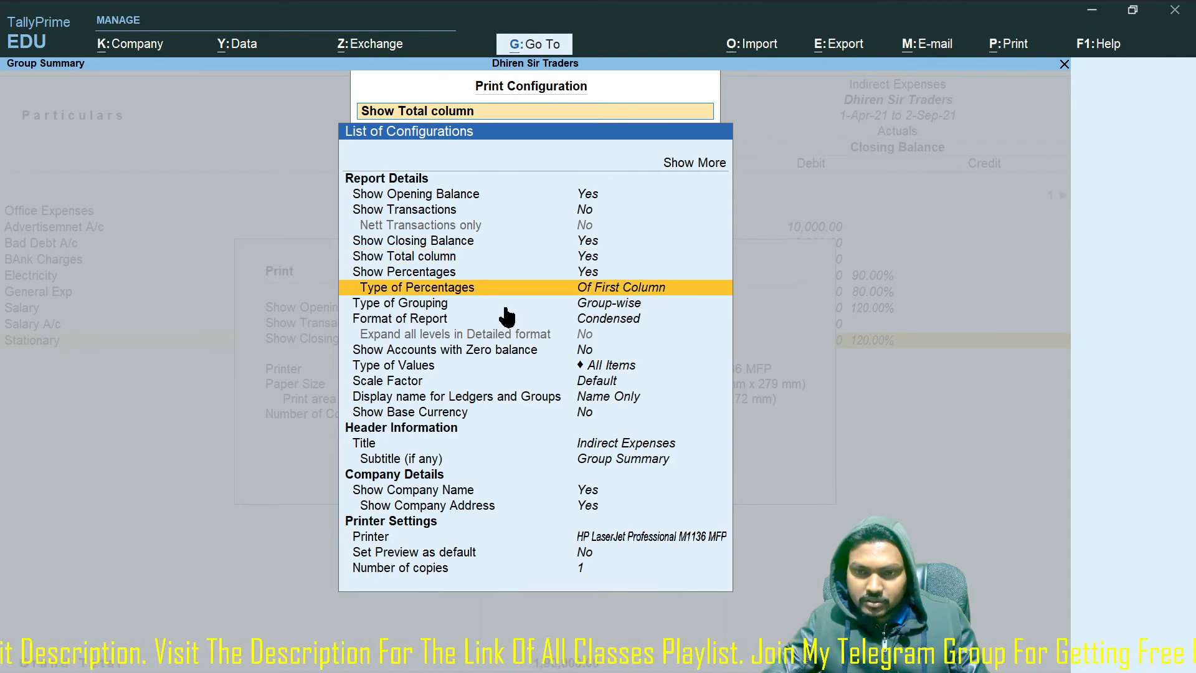
{"action": "left_click", "coordinate": [614, 303]}
{"action": "left_click", "coordinate": [620, 318]}
{"action": "left_click", "coordinate": [621, 319]}
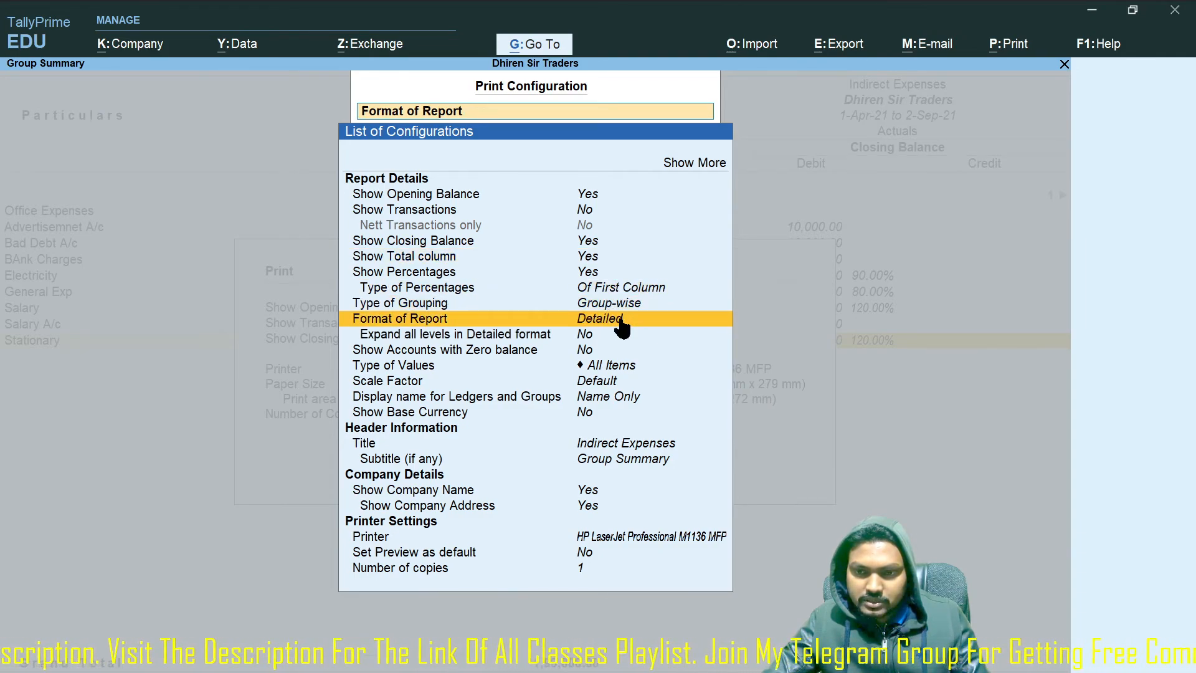
{"action": "left_click", "coordinate": [586, 335]}
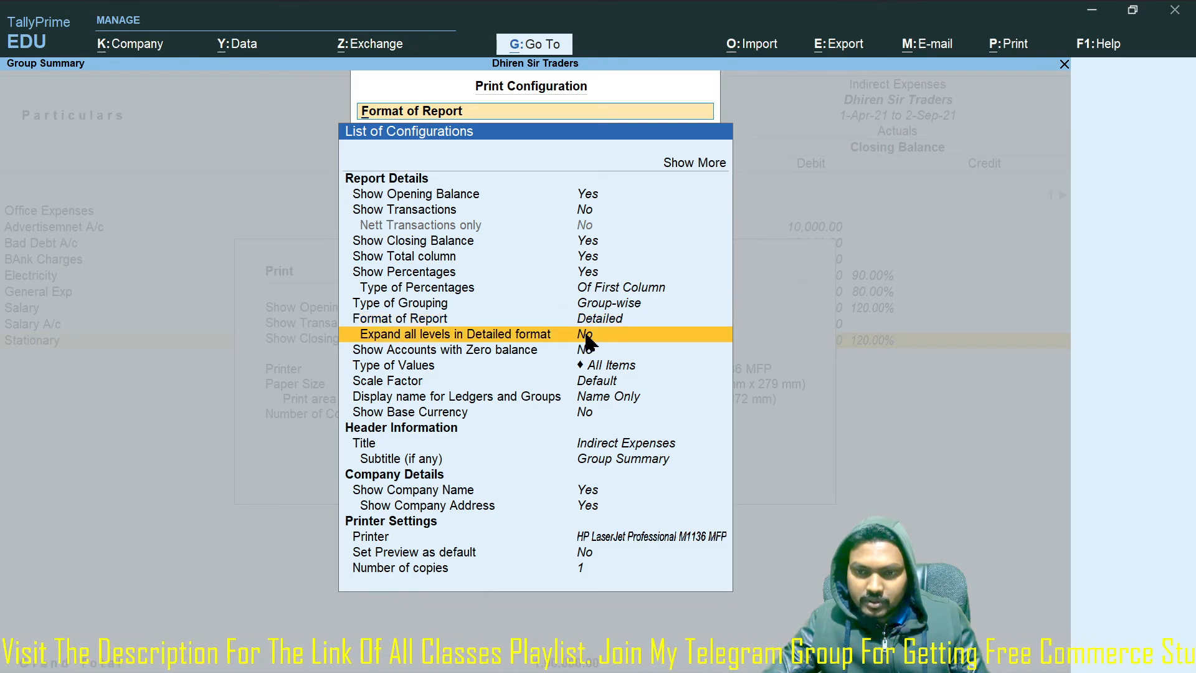
{"action": "left_click", "coordinate": [586, 336]}
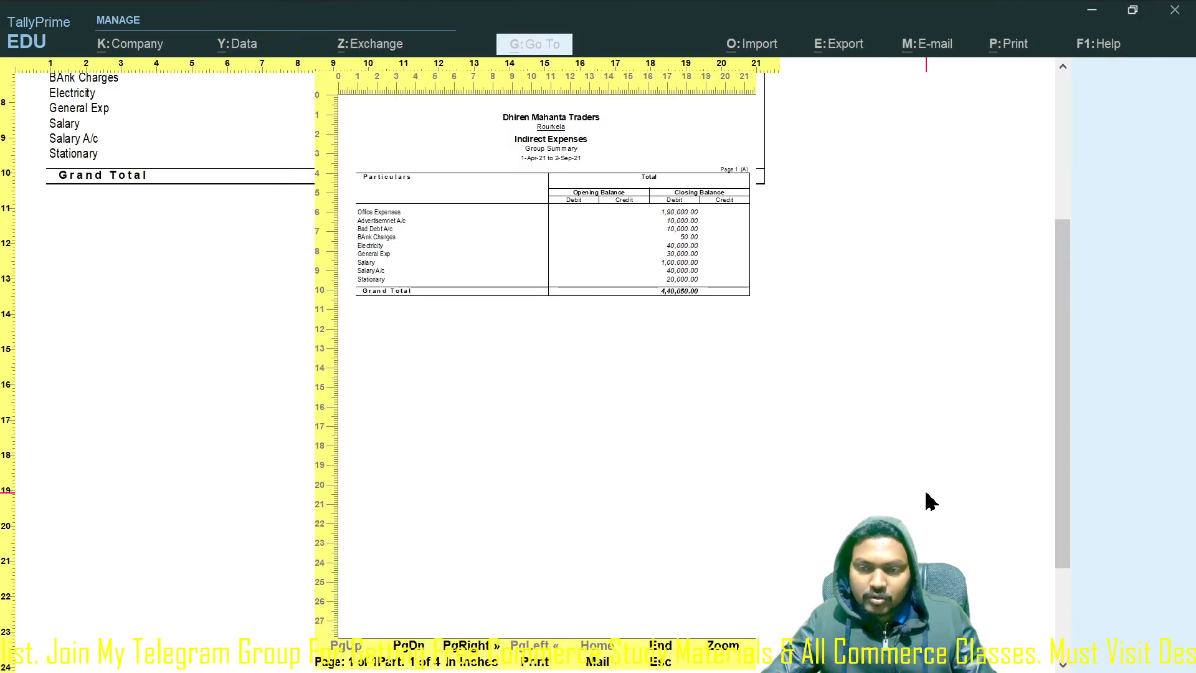
{"action": "key", "text": "Escape"}
{"action": "key", "text": "Escape"}
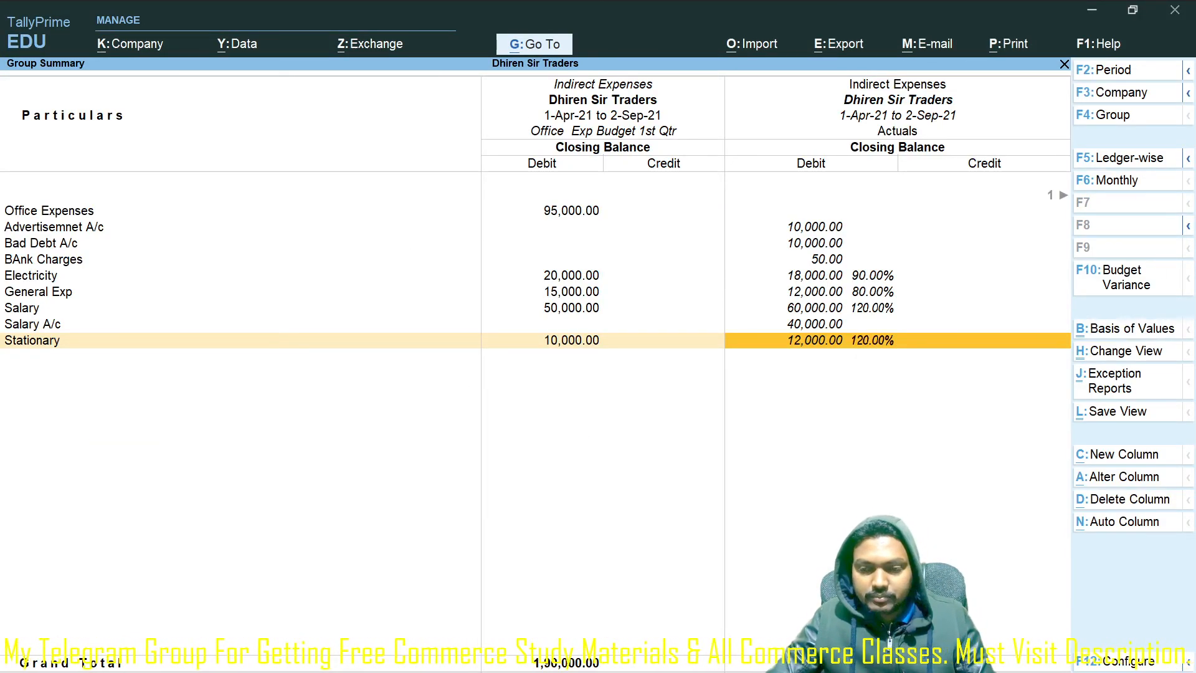
- Switch to the PowerPoint slide show with the office expenses budget table
{"action": "key", "text": "alt+Tab"}
{"action": "key", "text": "alt+Tab"}
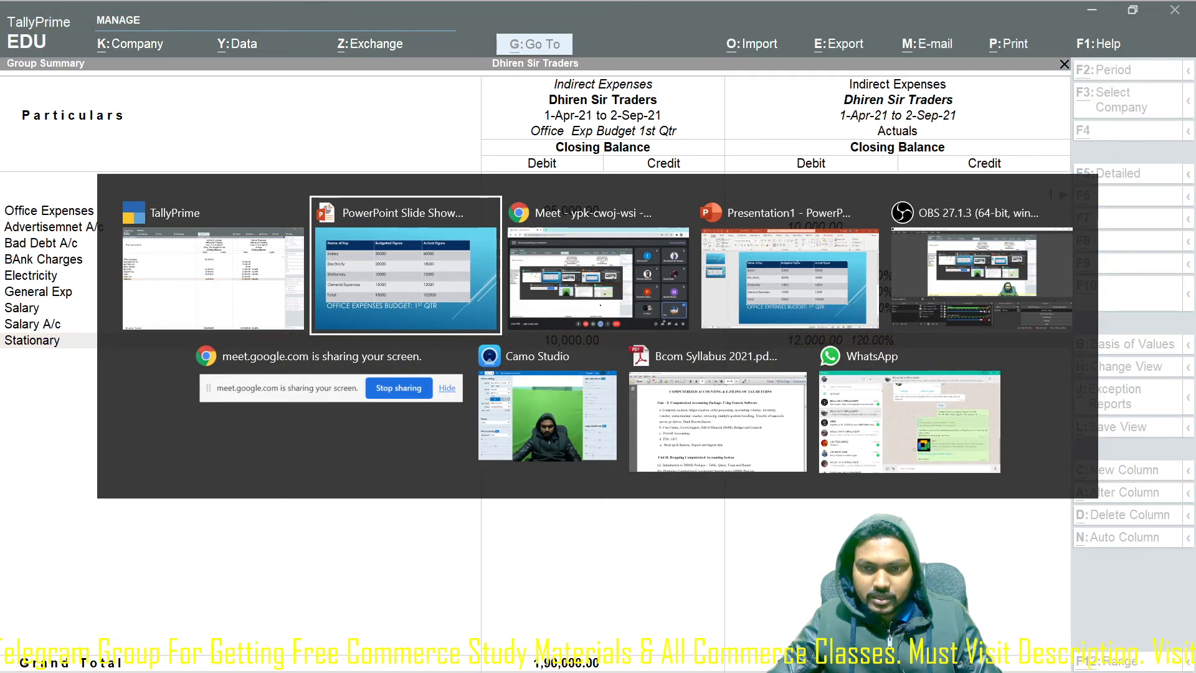